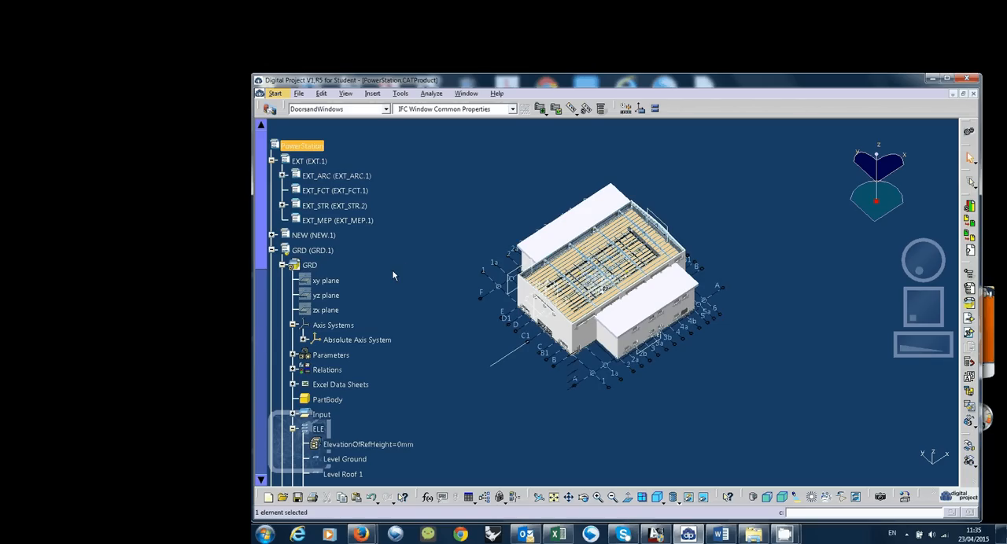
Activate the GRD part inside GRD.1 for editing and dismiss the welcome dialog
scroll(311, 237, "down", 1)
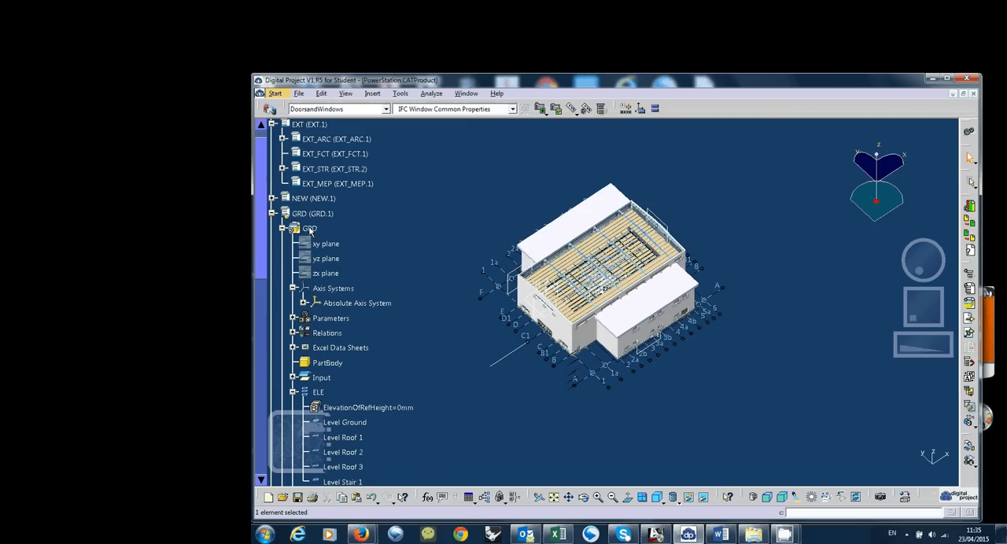
double_click(311, 229)
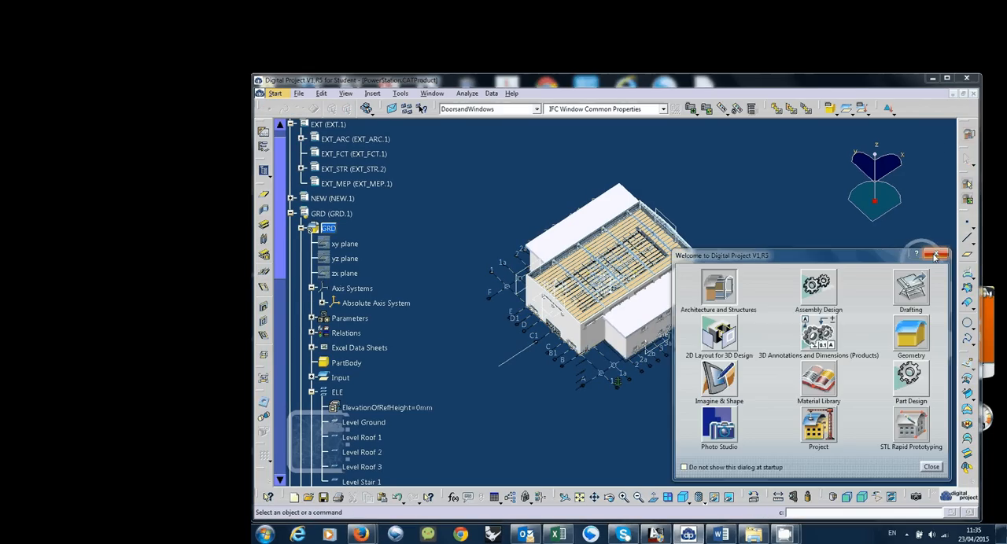
left_click(935, 256)
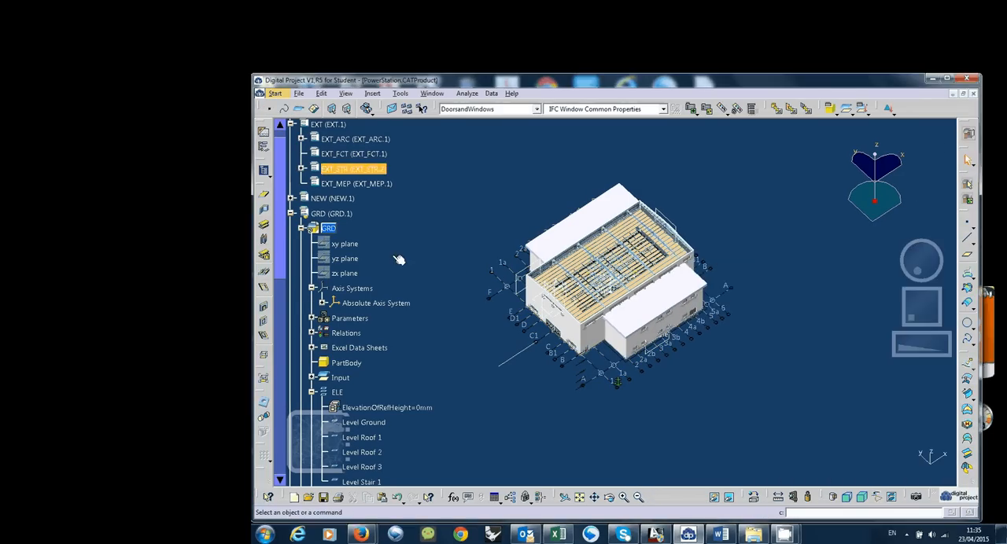
left_click(329, 228)
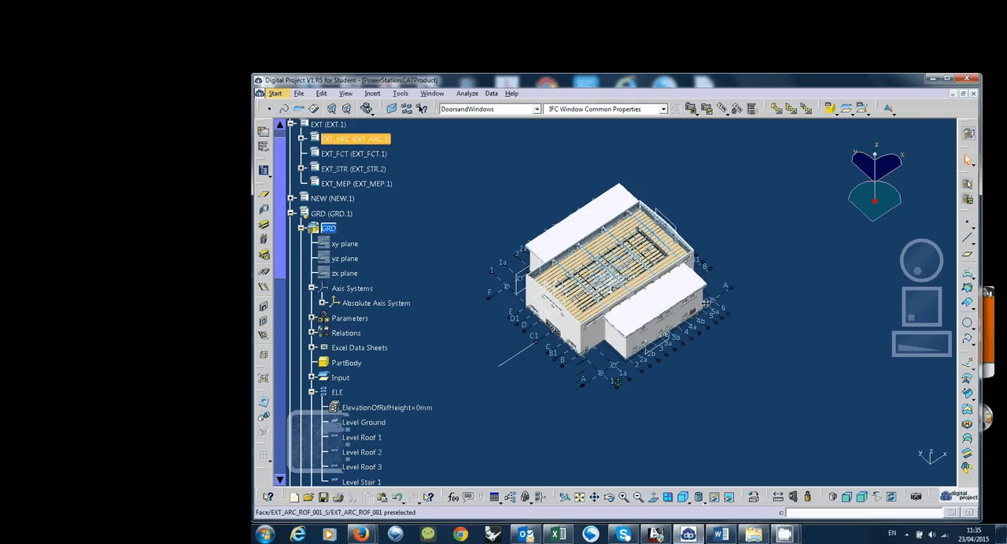
Examine the building model and the existing grids and A&S Sheets listed under the GRD part
middle_click_drag(706, 303, 657, 311)
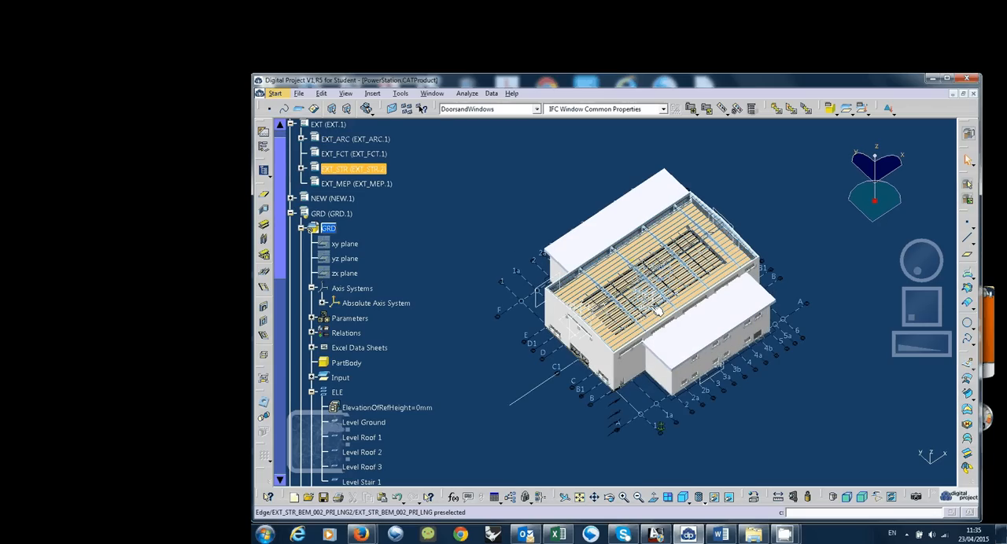
scroll(369, 380, "down", 7)
scroll(369, 380, "up", 6)
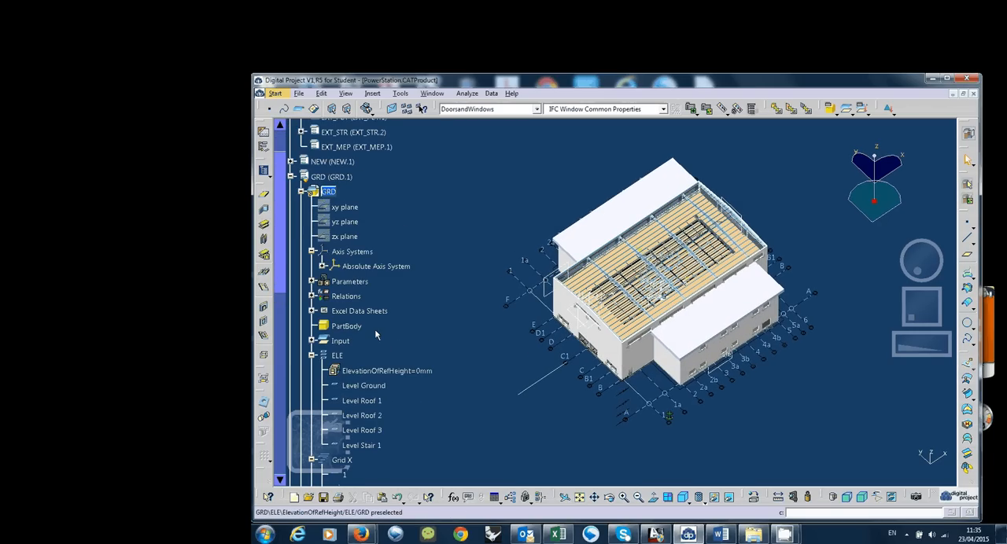
left_click(328, 191)
scroll(378, 256, "down", 10)
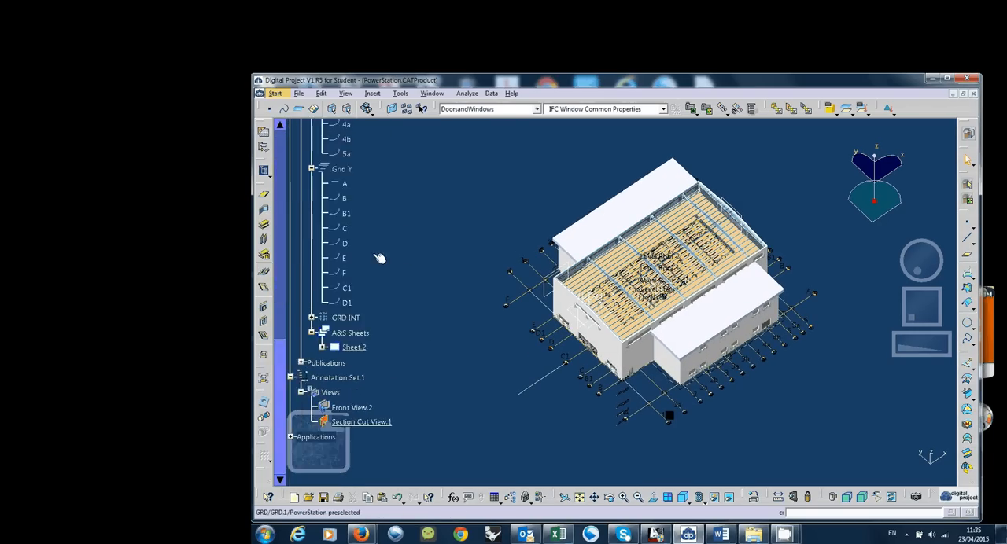
left_click(358, 295)
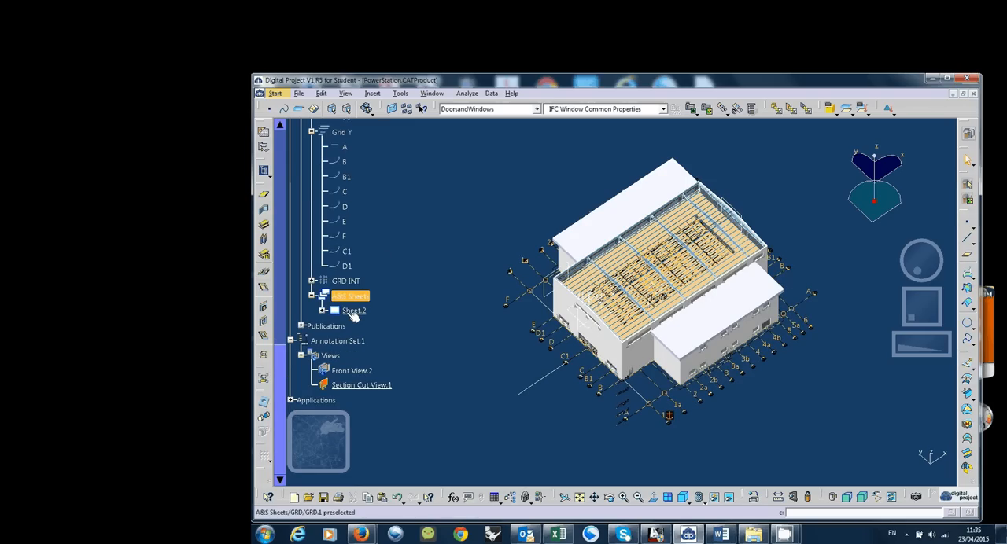
left_click(353, 311)
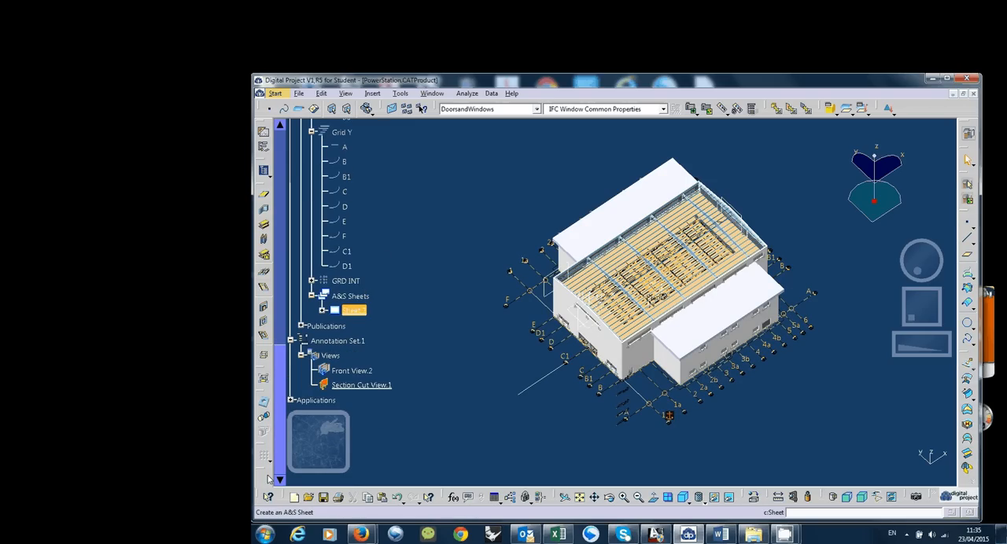
Float the A&S sheet tools beside the specification tree and tile the PowerStation product and Drawing4 side by side
left_click_drag(268, 480, 378, 142)
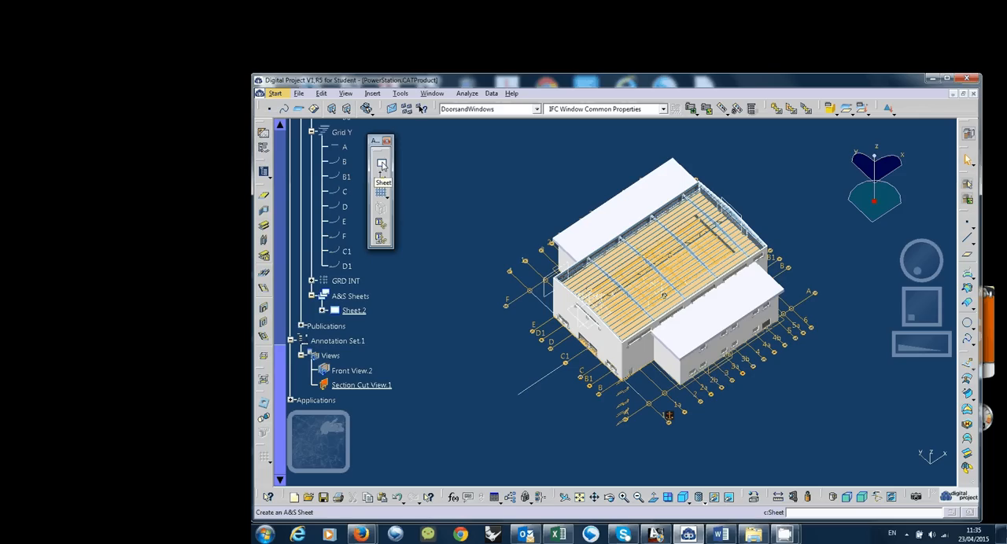
left_click_drag(379, 142, 373, 141)
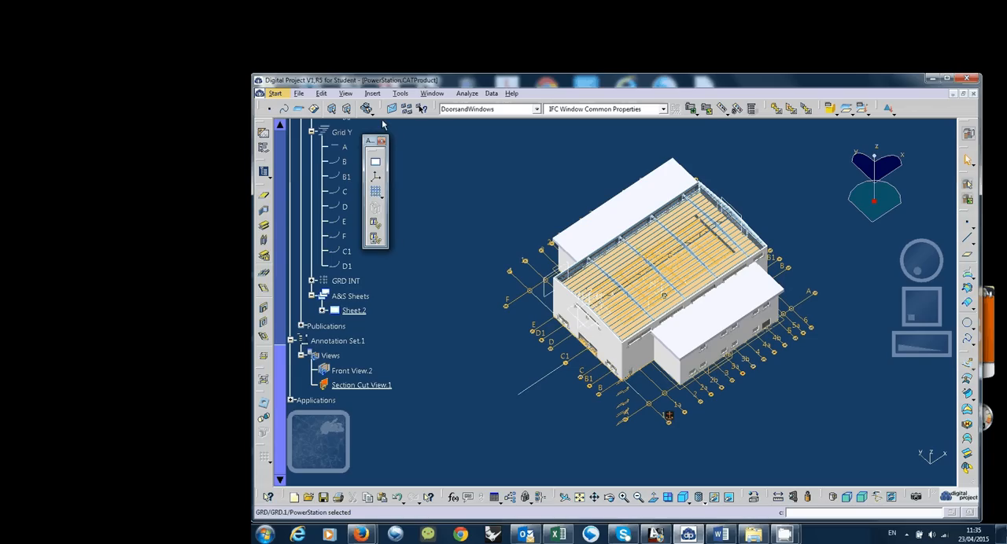
left_click(431, 94)
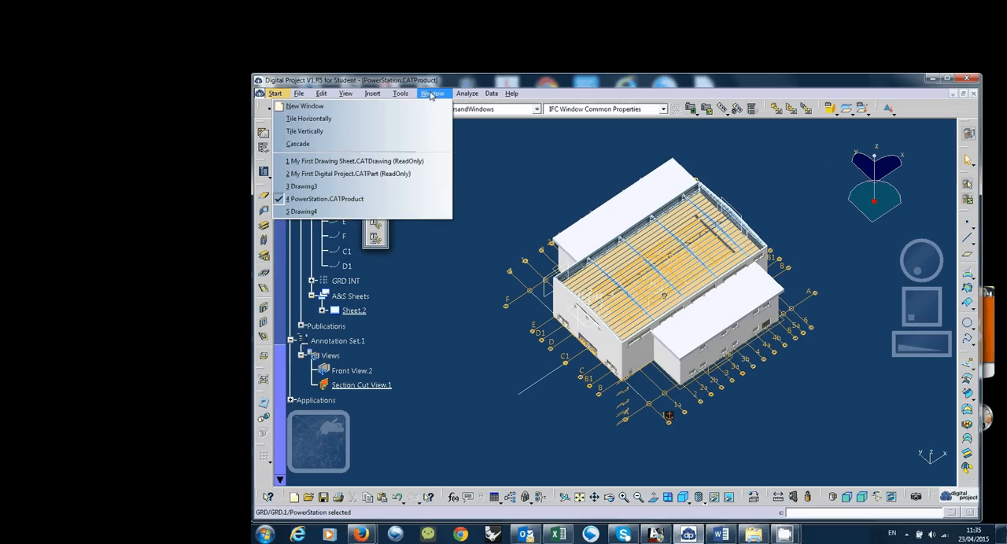
left_click(403, 138)
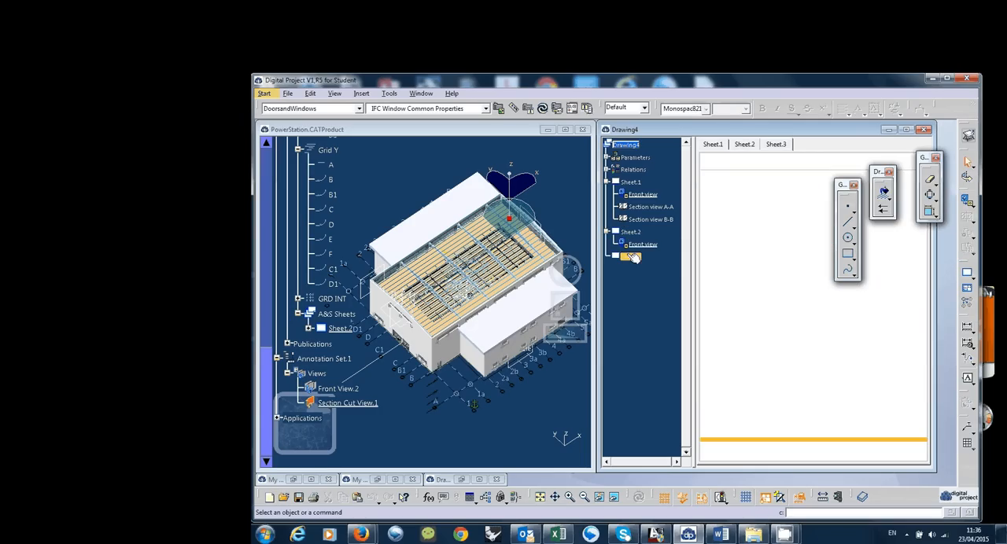
left_click(632, 257)
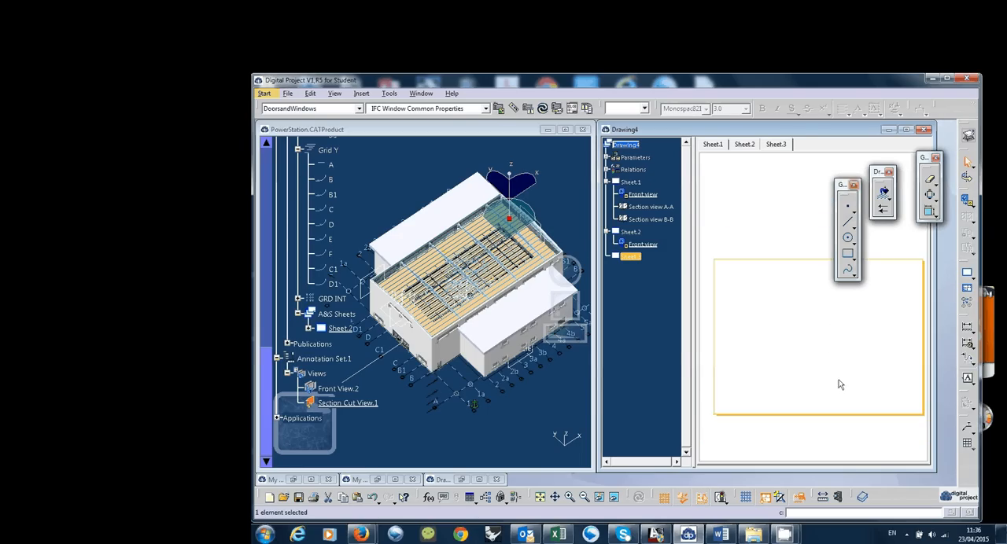
left_click_drag(844, 185, 943, 377)
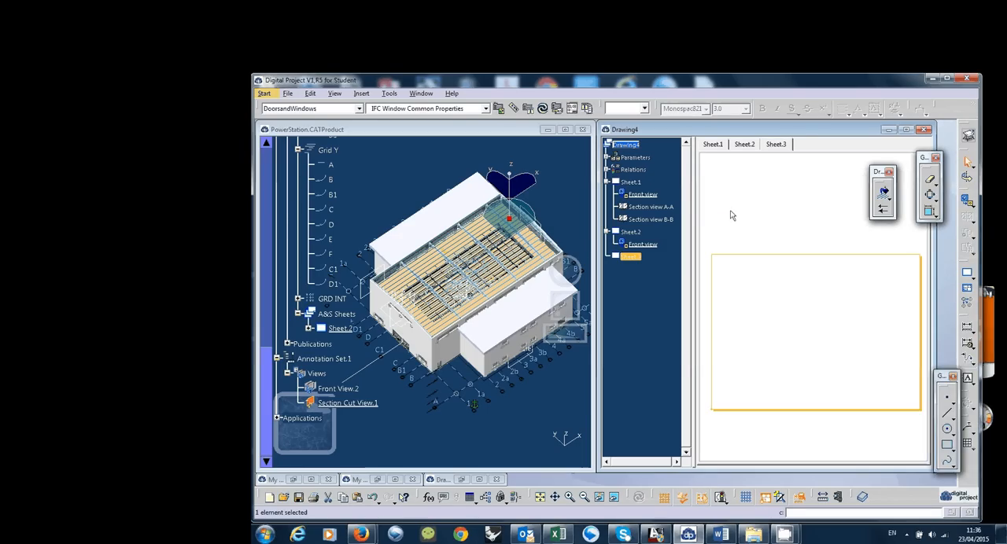
Create a new A&S sheet in the GRD part, using Sheet.3 of Drawing4 as its drawing sheet and no boundary
left_click(474, 445)
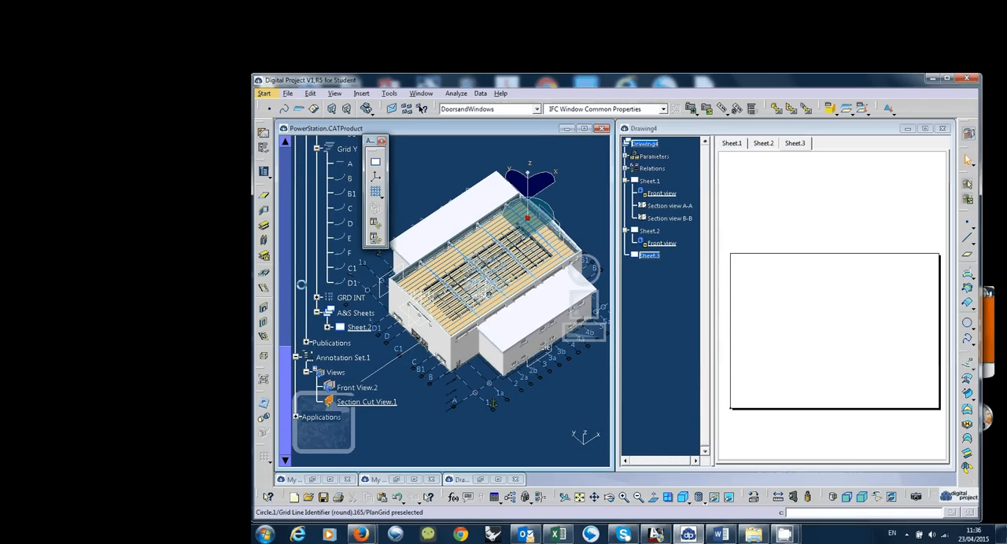
left_click(358, 327)
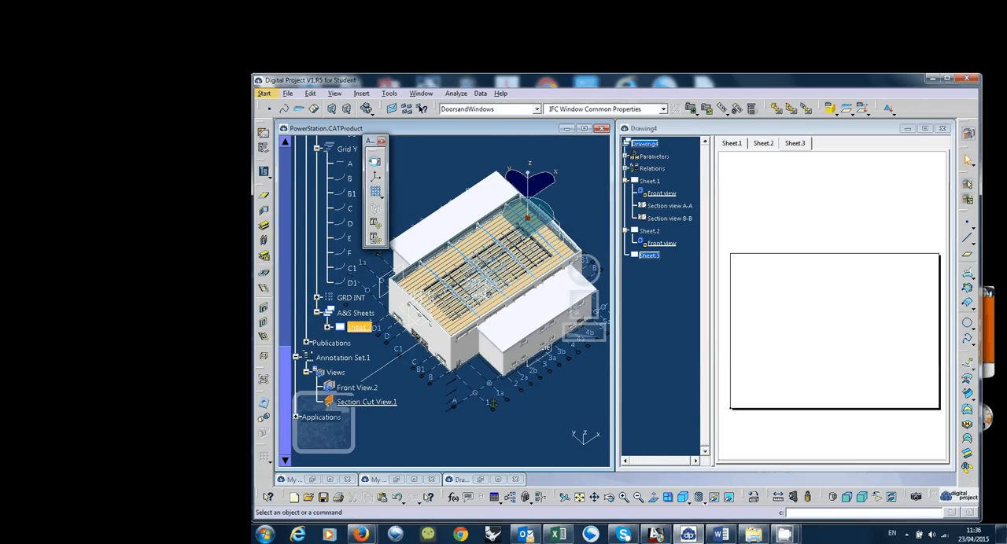
left_click(376, 163)
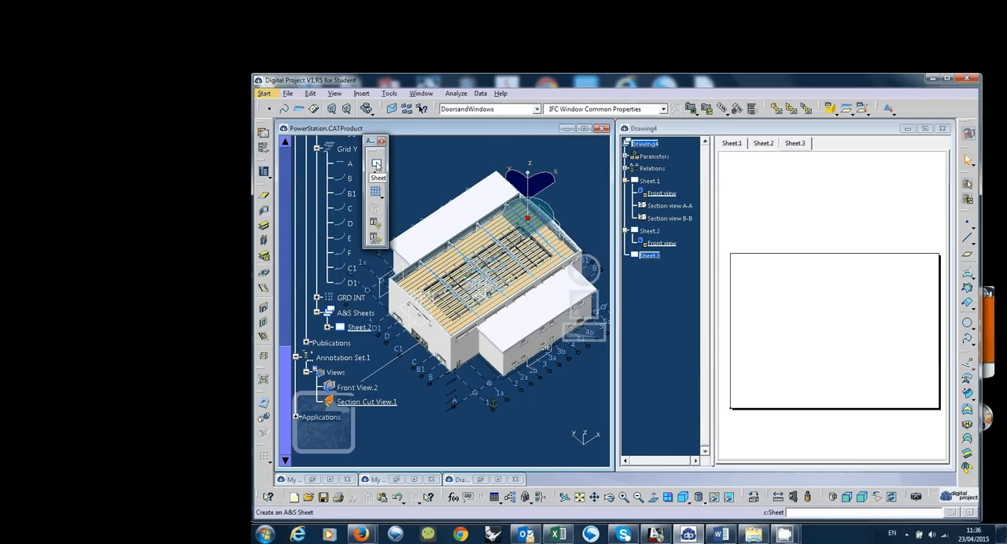
left_click(376, 164)
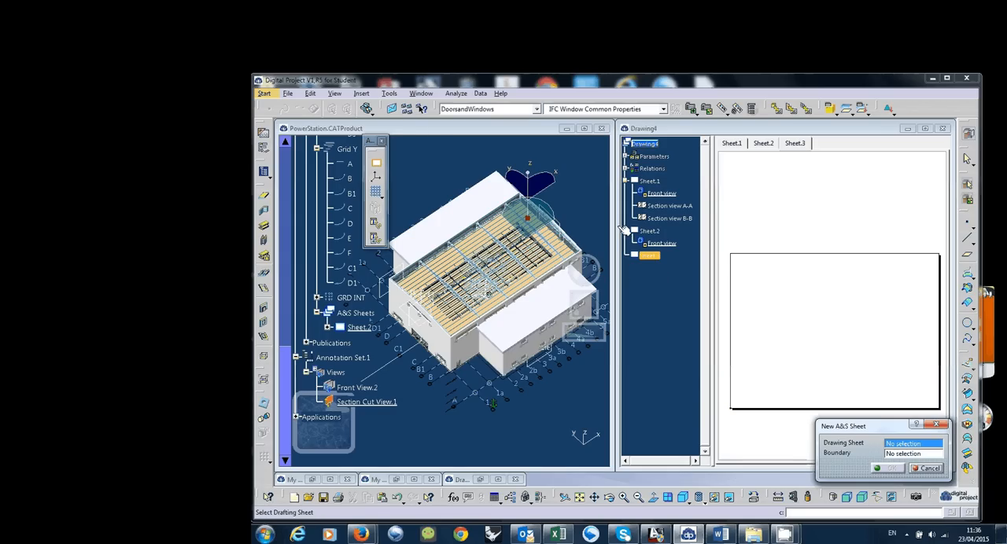
left_click(652, 256)
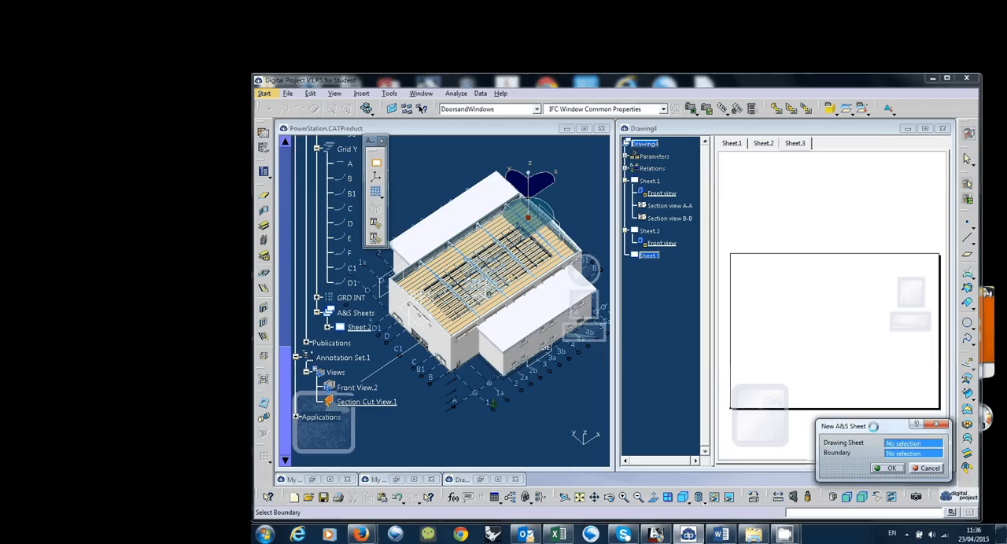
left_click(888, 469)
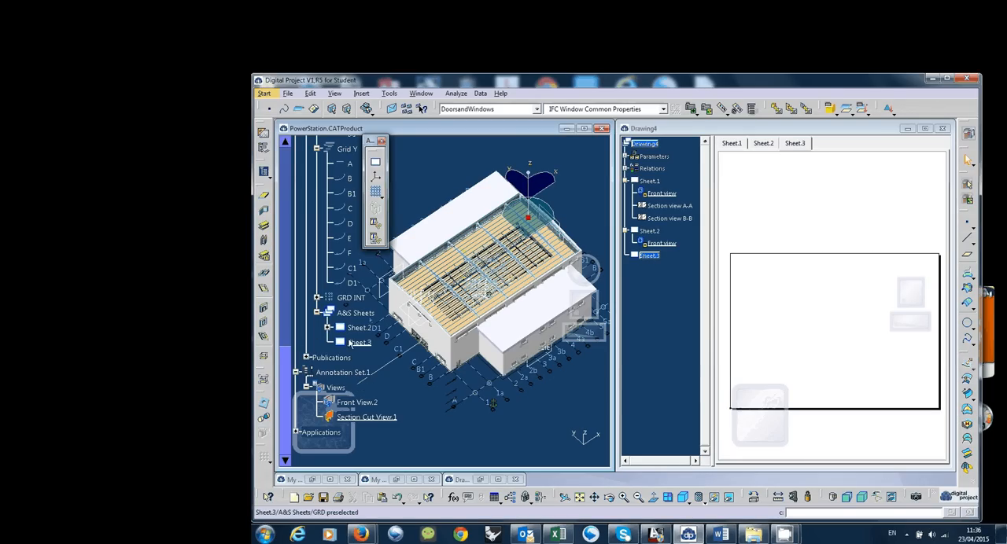
Start a new A&S section view on Sheet.3 and name it "Plan 1m"
left_click(360, 343)
scroll(357, 353, "down", 1)
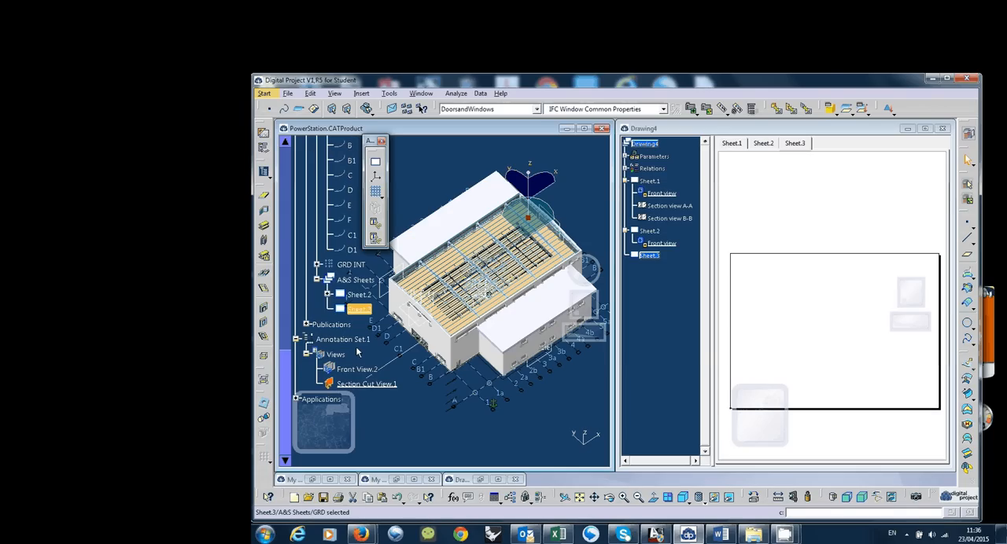
left_click(358, 294, "ctrl")
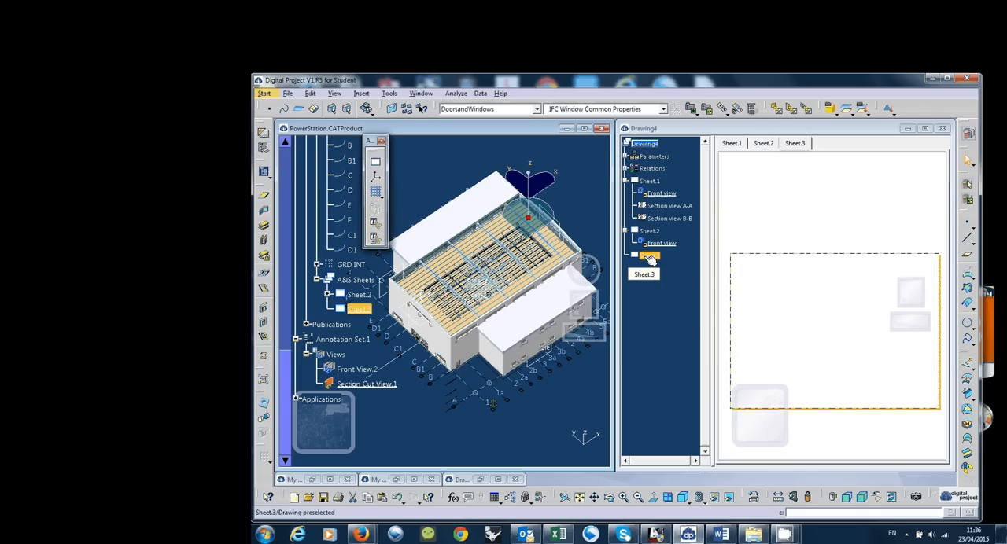
left_click(358, 316)
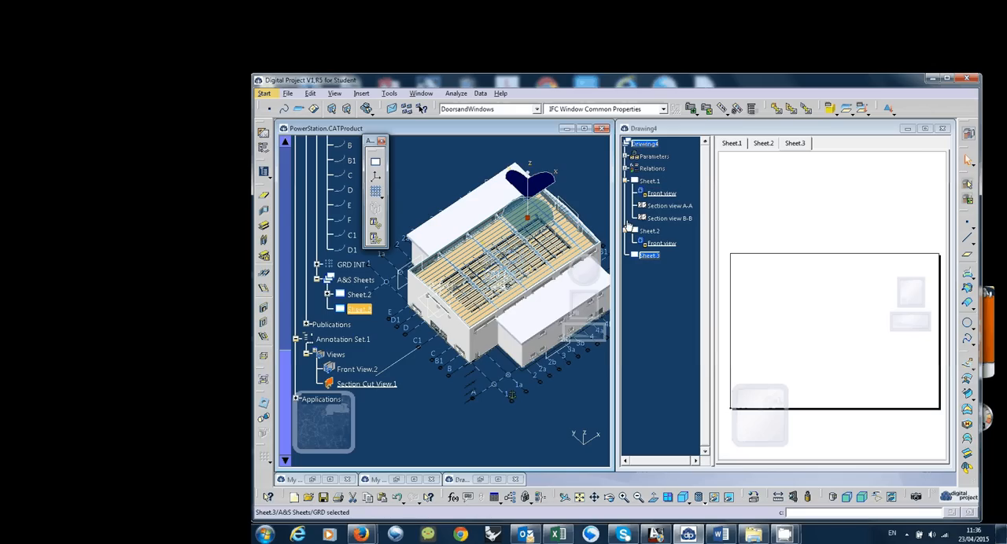
left_click(382, 198)
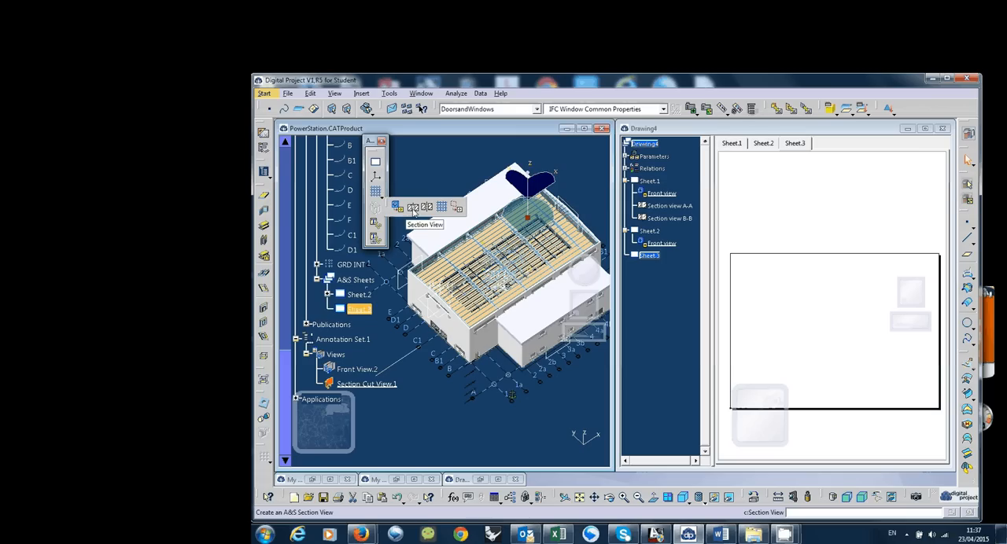
left_click(412, 208)
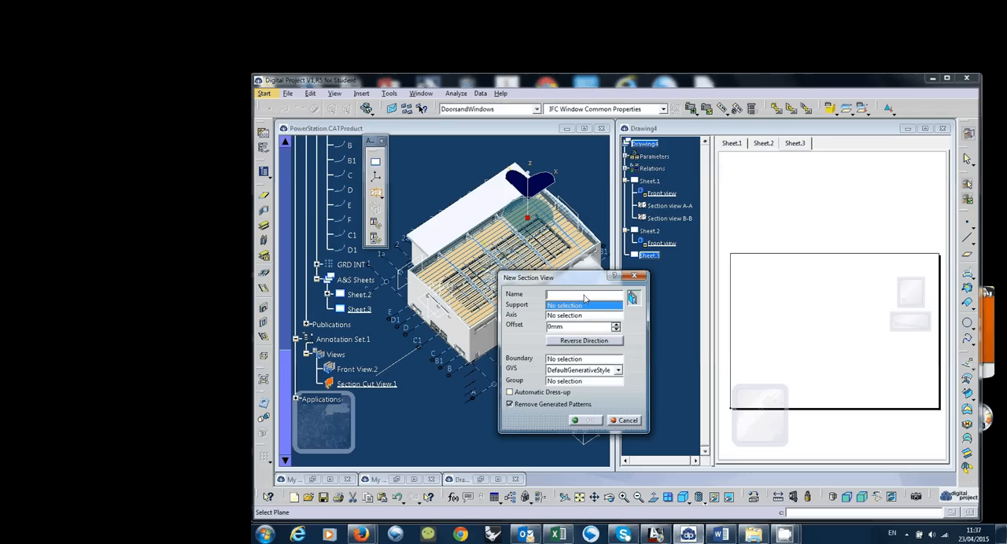
type("Plan 1m")
left_click_drag(602, 277, 686, 271)
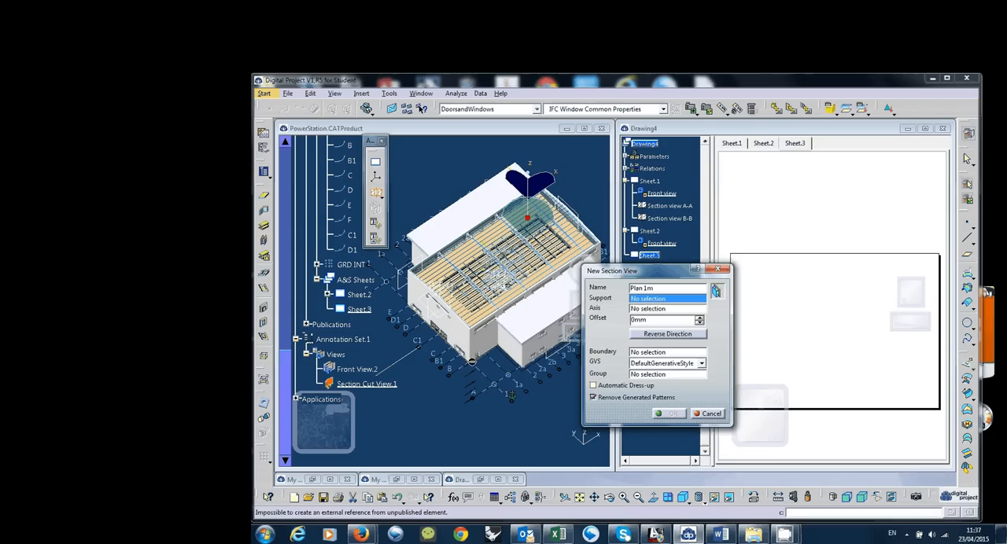
Assign Level Ground as the section view's support and the Absolute Axis System as its axis
middle_click_drag(512, 394, 445, 341)
scroll(405, 347, "up", 5)
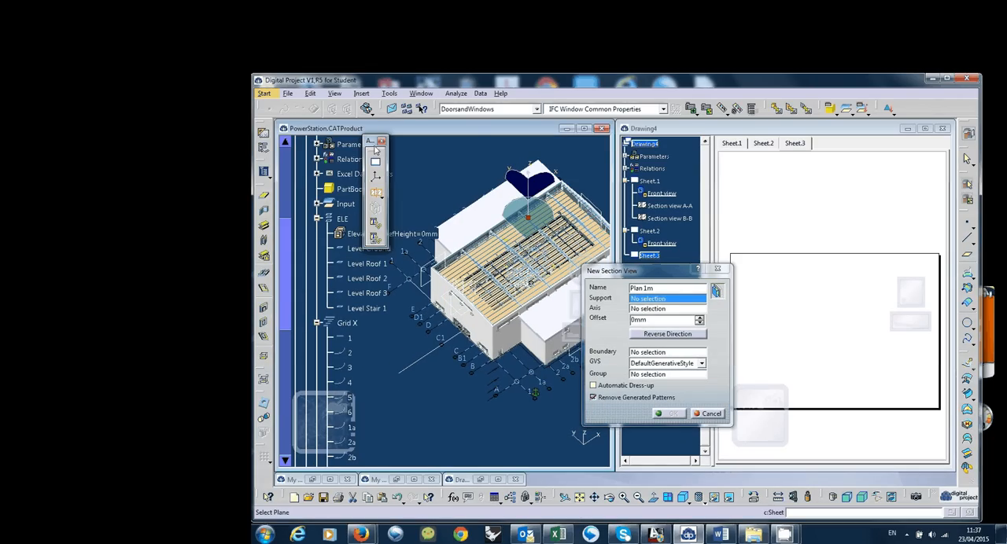
left_click_drag(373, 143, 416, 145)
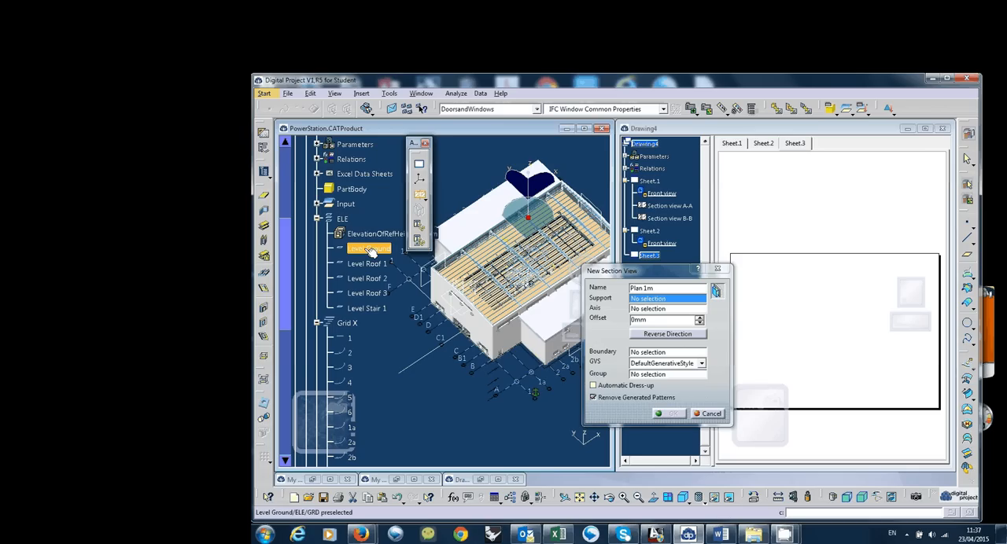
left_click(369, 249)
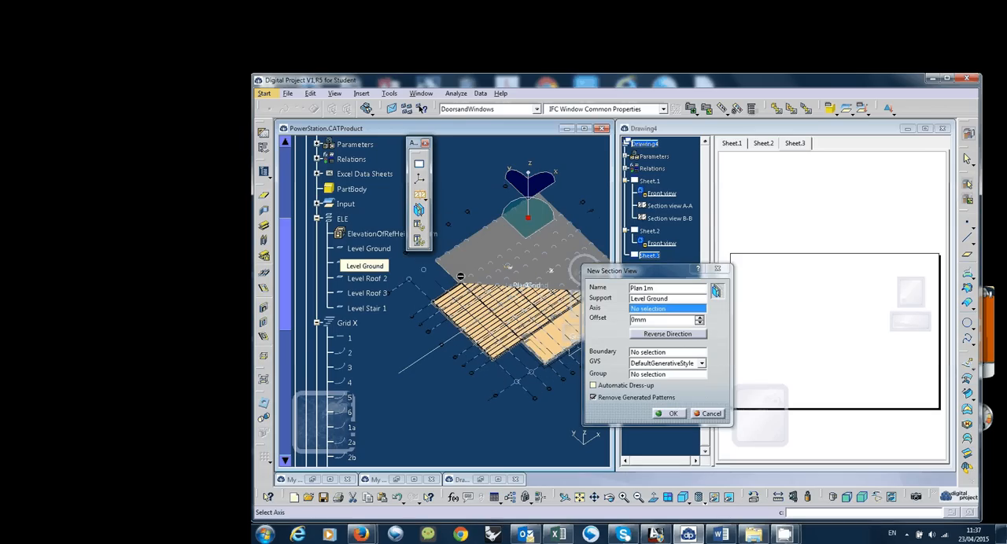
middle_click_drag(507, 378, 490, 396)
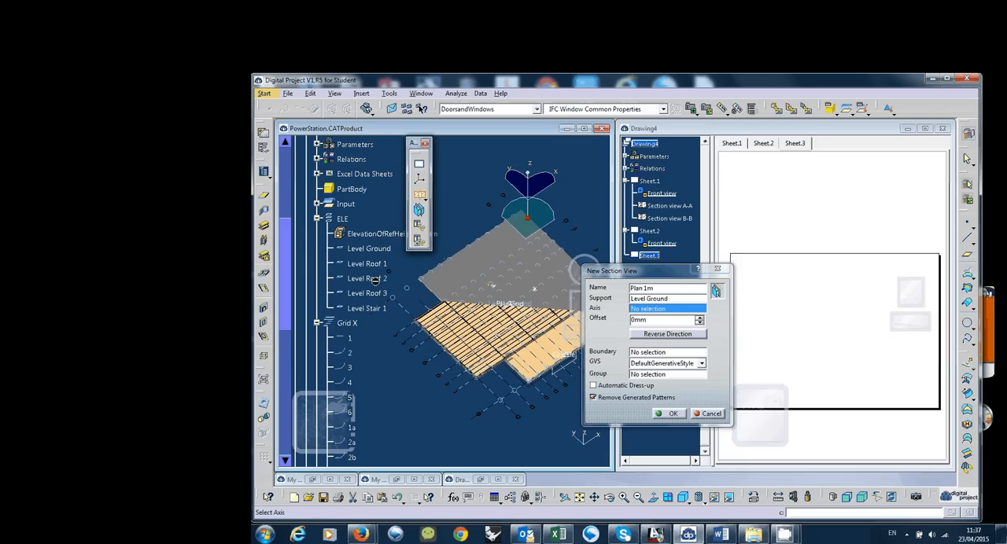
scroll(329, 204, "up", 2)
left_click(362, 197)
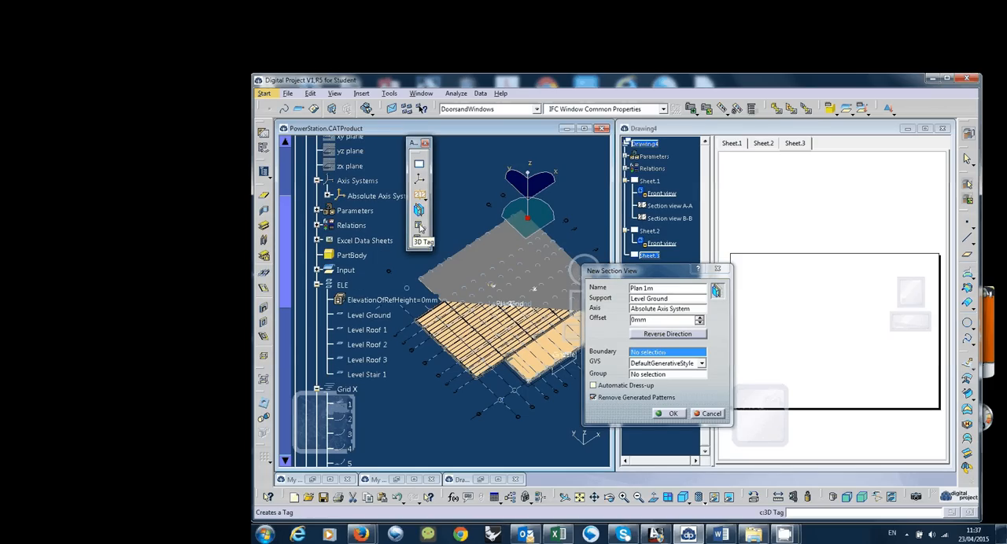
Set the section view's offset to 1000 mm and reverse its viewing direction
double_click(649, 320)
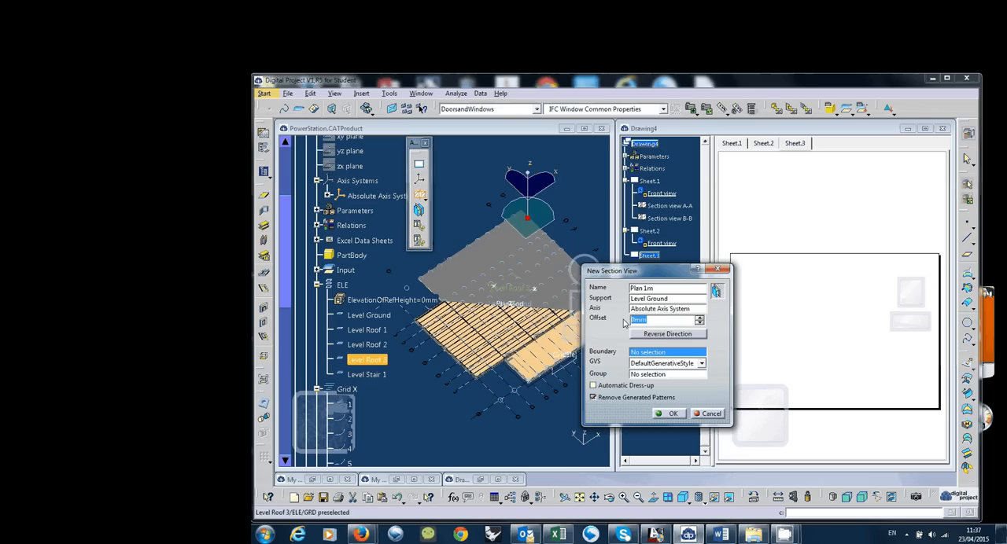
type("1000")
key("Return")
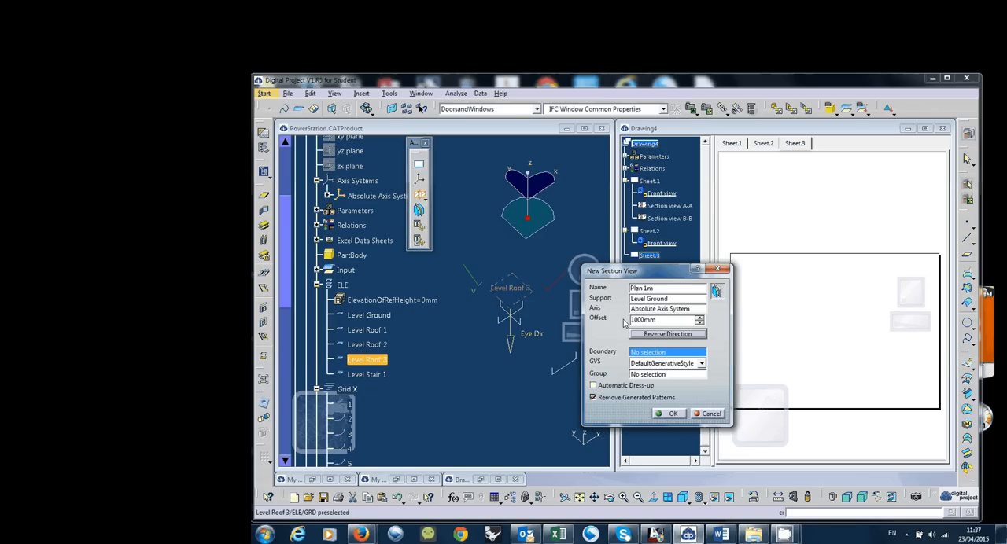
left_click(681, 335)
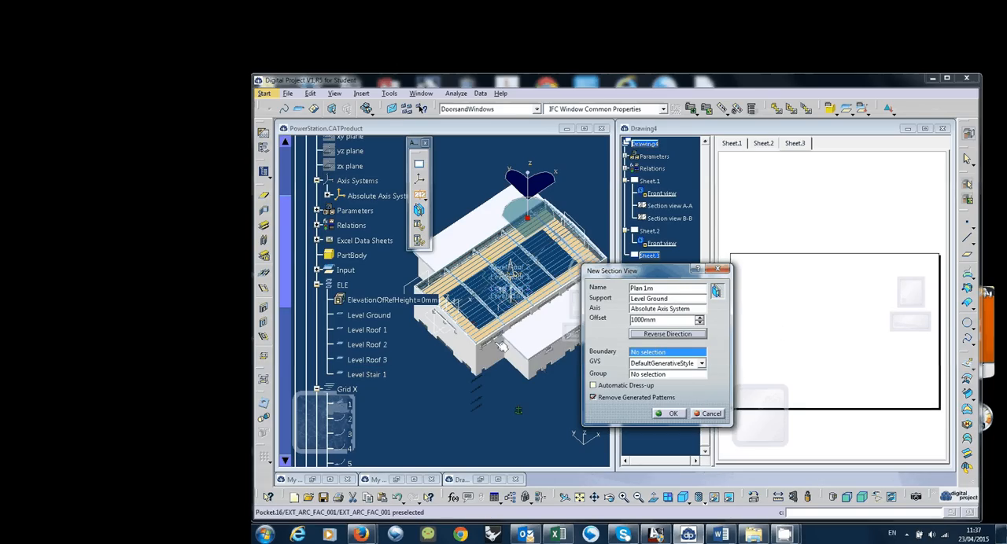
Set the section view's offset to -1000 mm and reverse its viewing direction so the cut looks downward
middle_click_drag(502, 346, 521, 233)
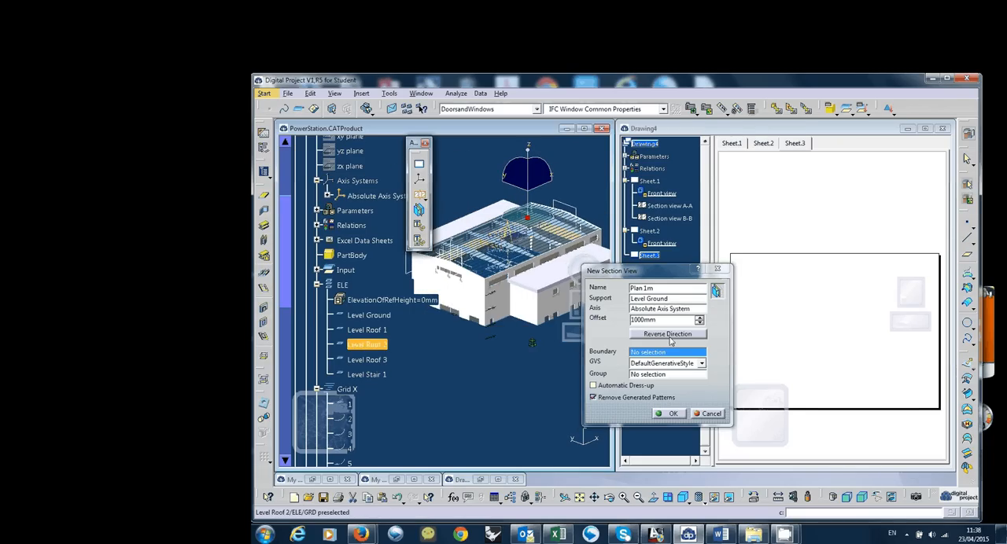
left_click(670, 339)
left_click(630, 321)
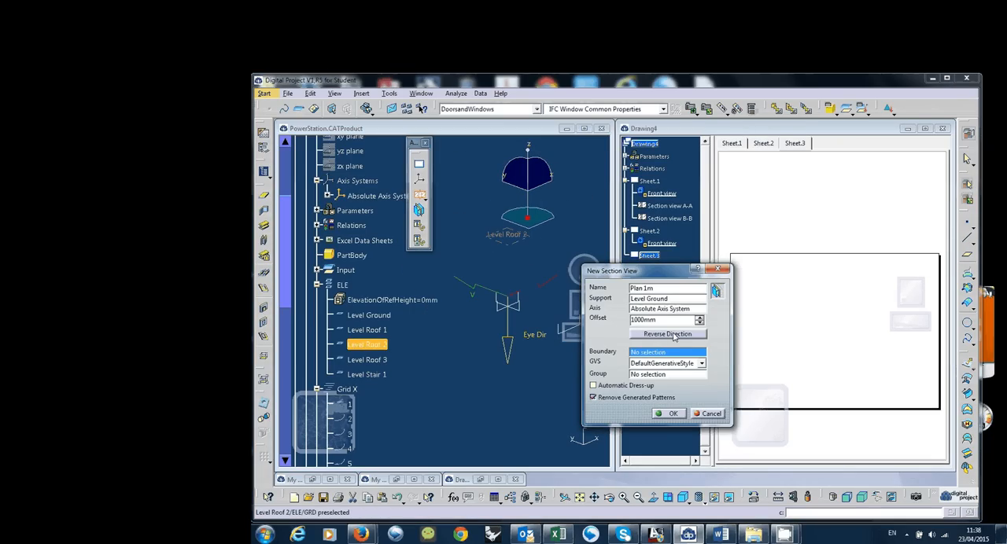
left_click(673, 335)
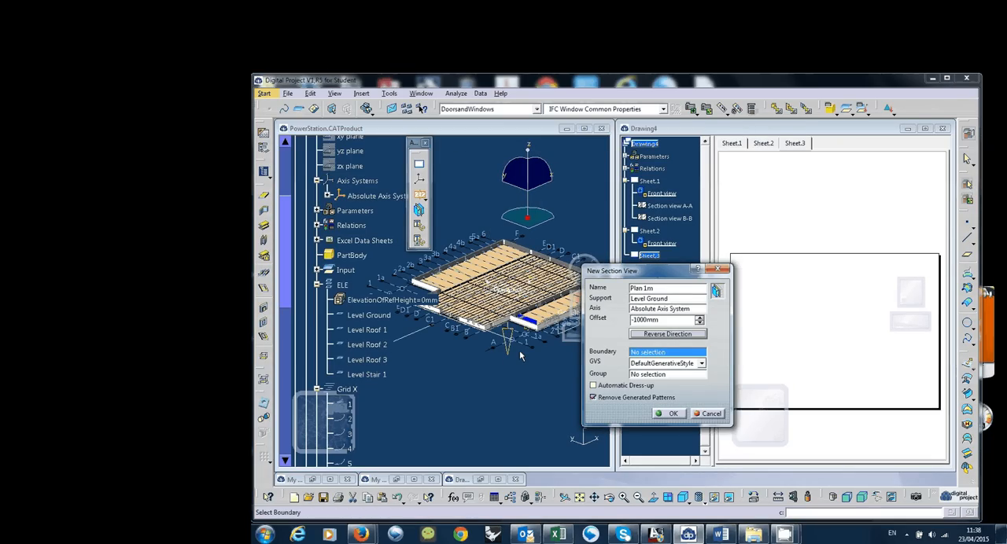
middle_click_drag(519, 356, 501, 419)
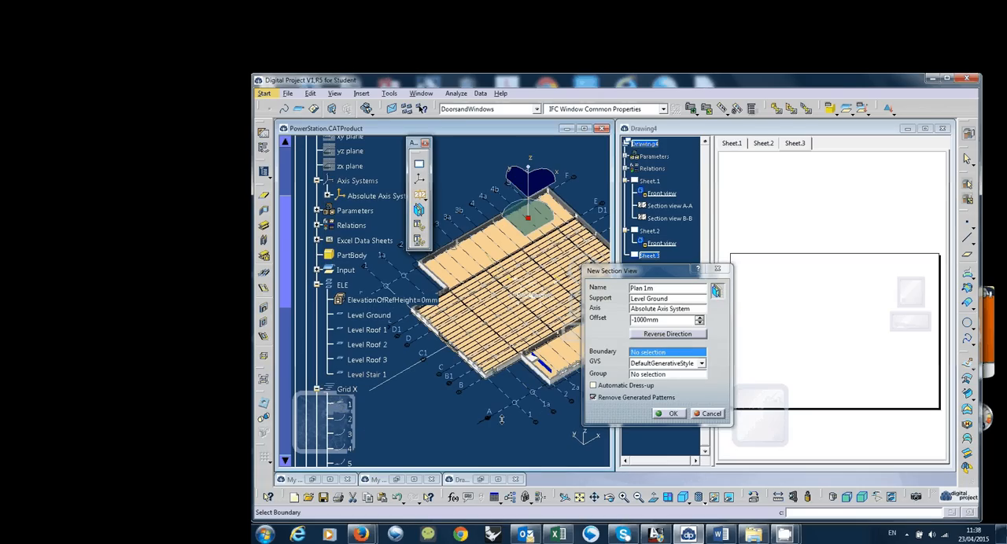
Choose DefaultGenerativeStyle as the generative view style and create the Plan 1m section view without a boundary
left_click_drag(665, 271, 727, 200)
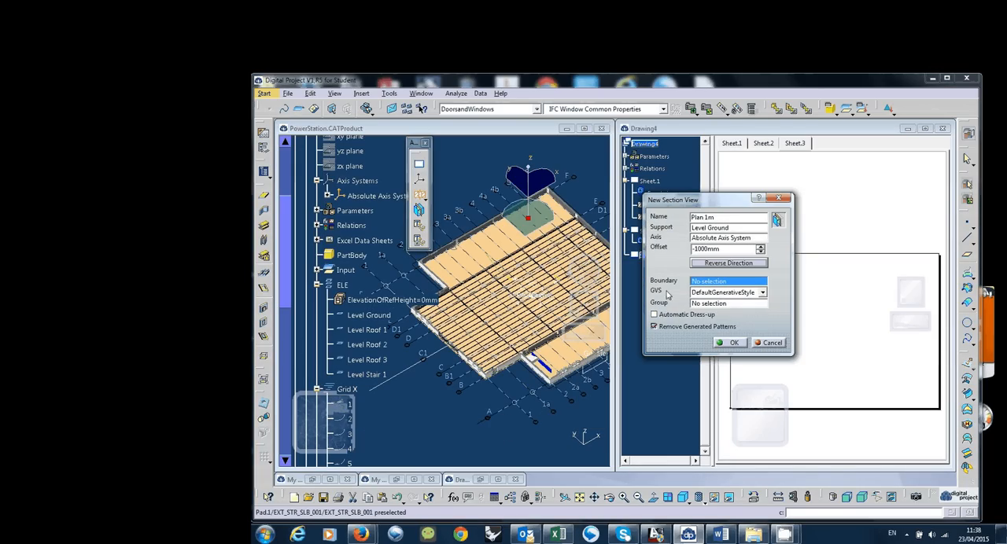
left_click(745, 293)
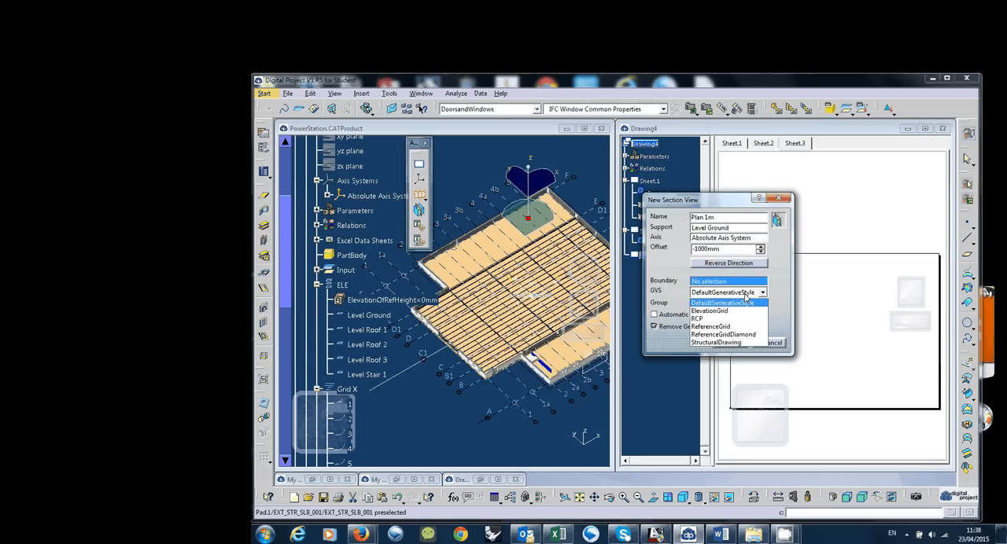
left_click(732, 302)
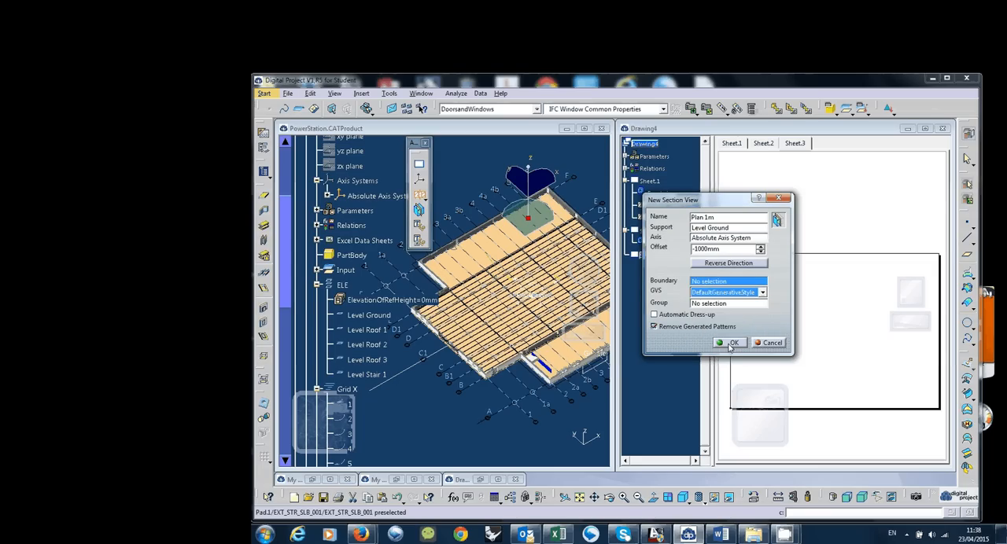
left_click(730, 345)
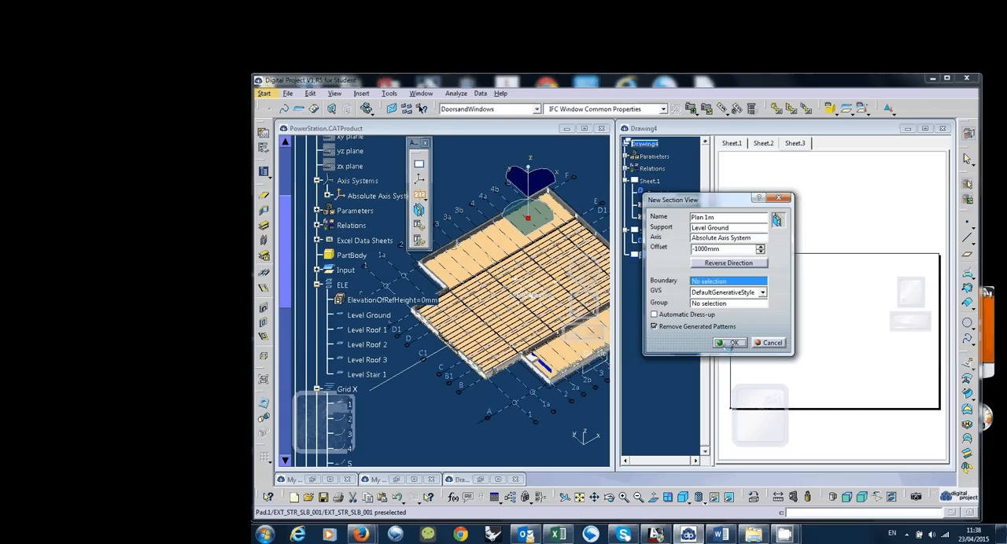
left_click(727, 344)
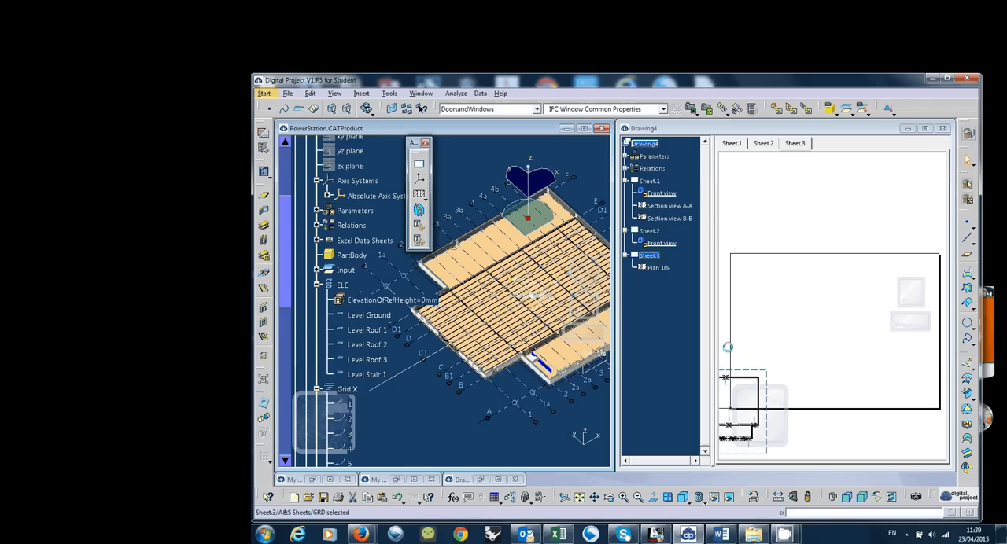
mouse_move(785, 535)
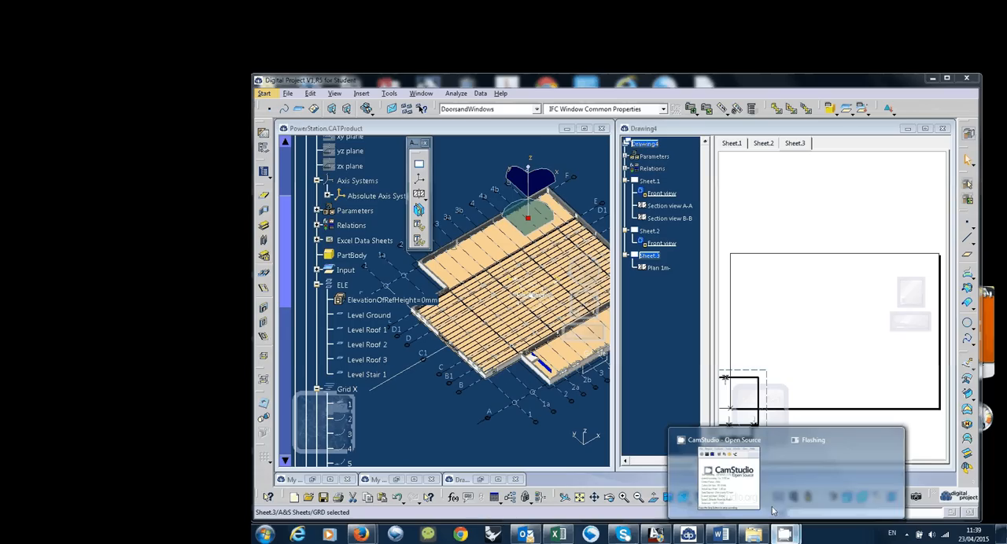
left_click(774, 512)
left_click(814, 342)
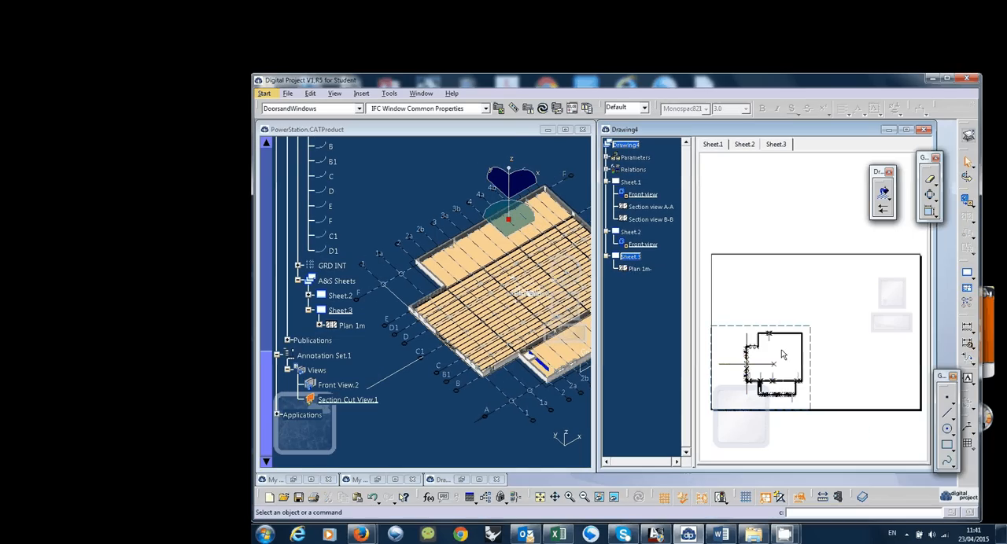
Move the Plan 1m view higher on Sheet.3 and turn off its 3D Points and 3D Wireframe dress-up
left_click_drag(799, 325, 804, 288)
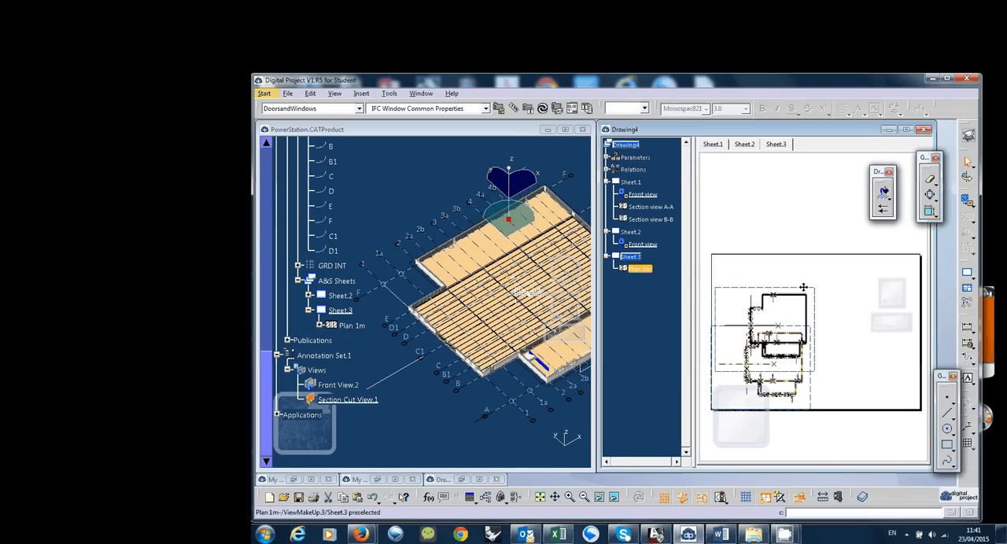
right_click(804, 287)
left_click(833, 348)
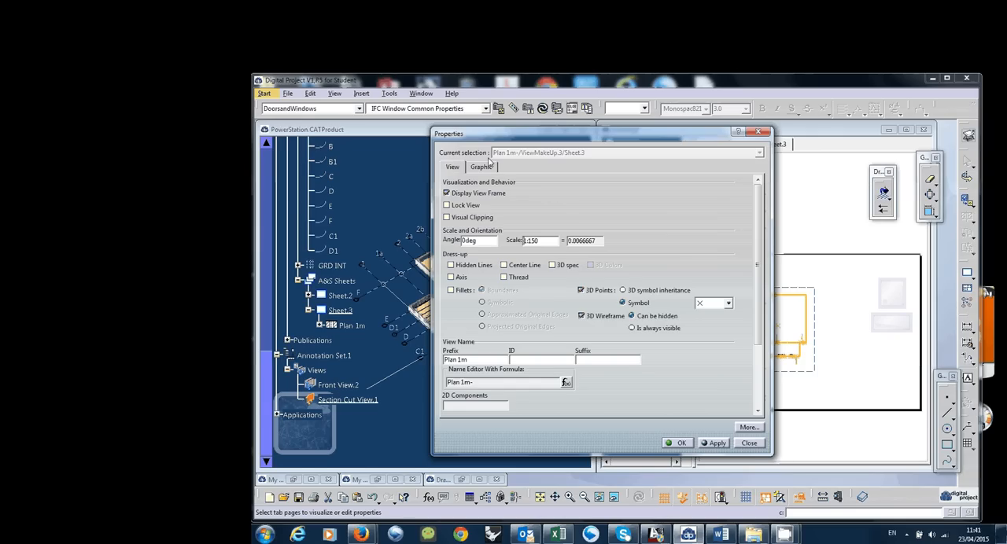
left_click(583, 291)
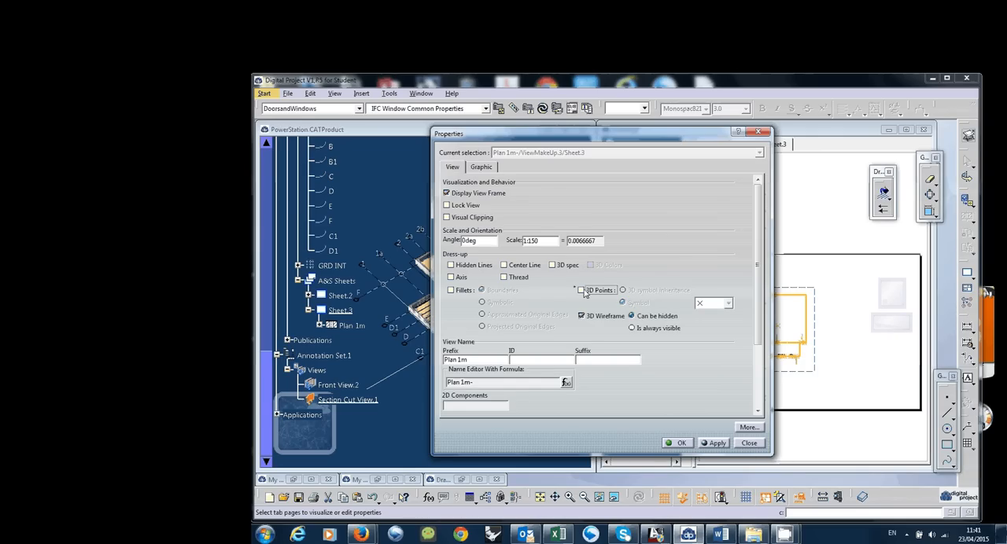
left_click(581, 316)
left_click(681, 443)
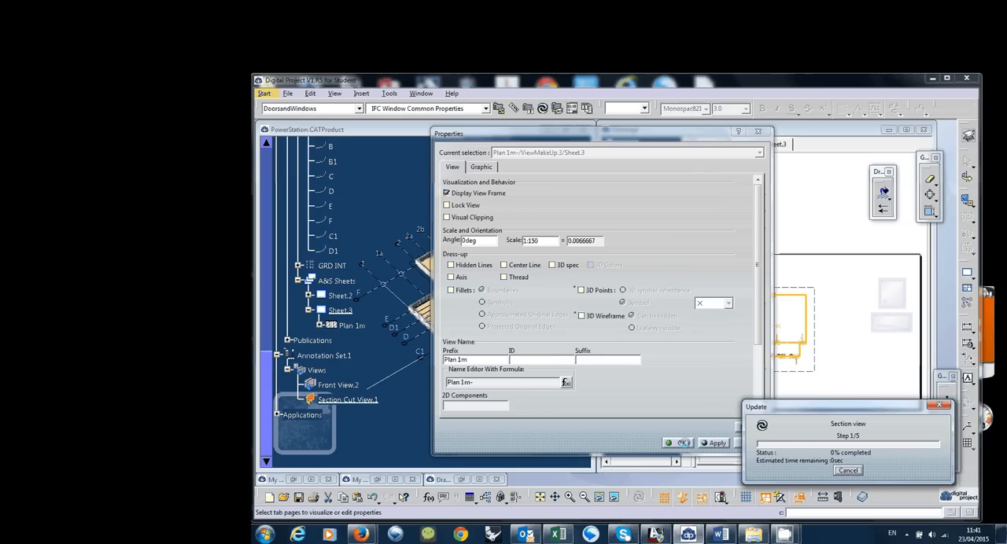
mouse_move(779, 533)
left_click(727, 472)
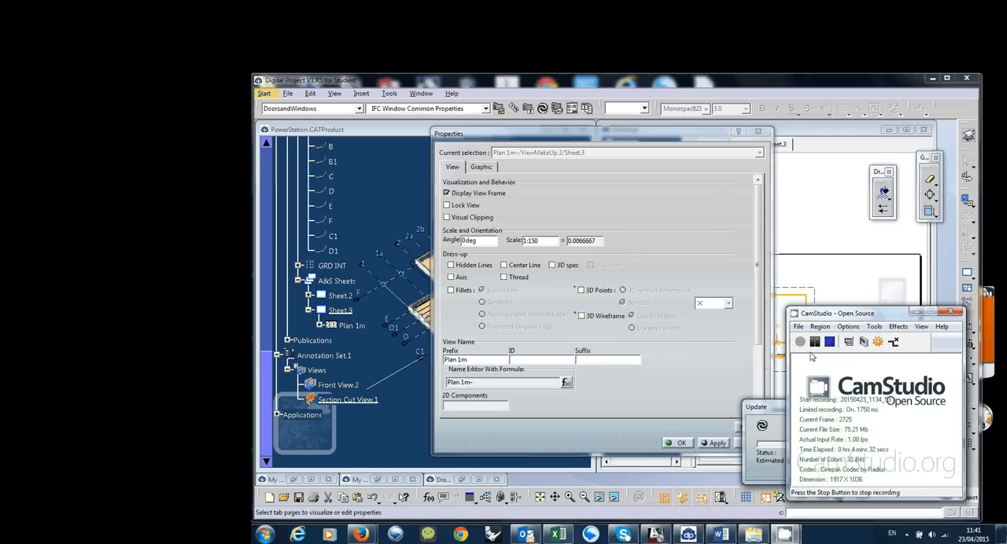
left_click(800, 327)
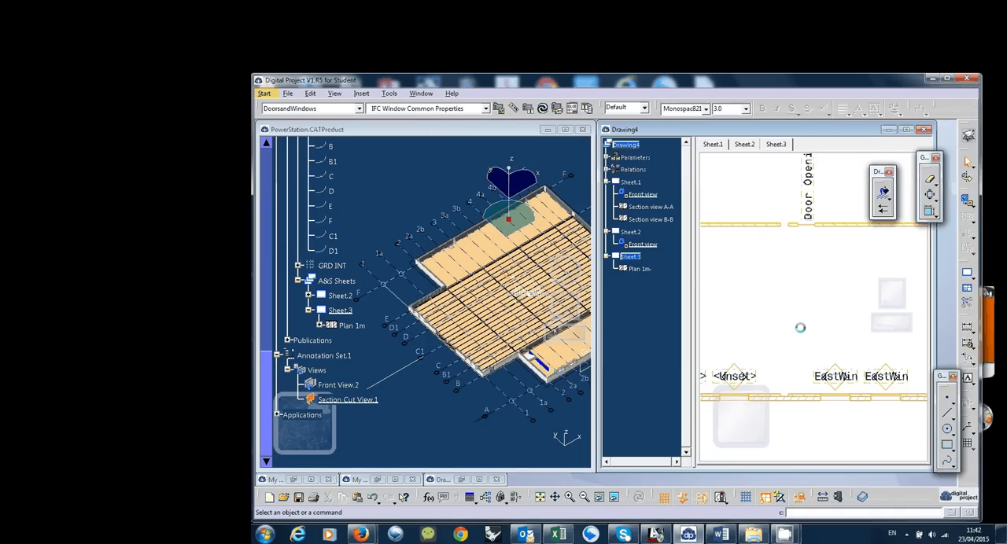
middle_click_drag(767, 314, 791, 314, "ctrl")
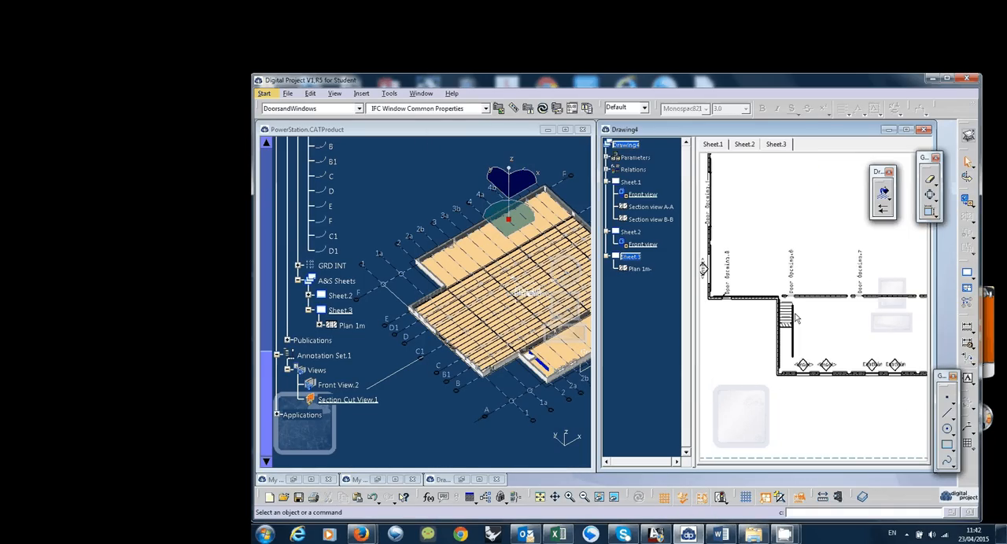
middle_click_drag(767, 197, 792, 257)
mouse_move(854, 224)
middle_mouse_down()
mouse_move(856, 315)
mouse_move(803, 313)
mouse_move(818, 351)
mouse_move(784, 307)
middle_mouse_up()
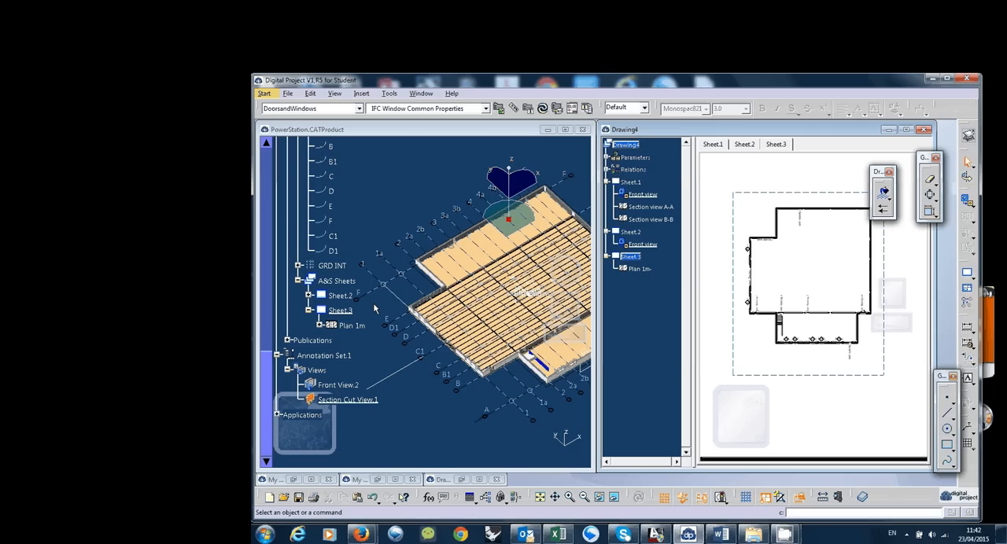
Start a new A&S grid view on Sheet.3 of the GRD part and name it "PlanGrid"
left_click(350, 233)
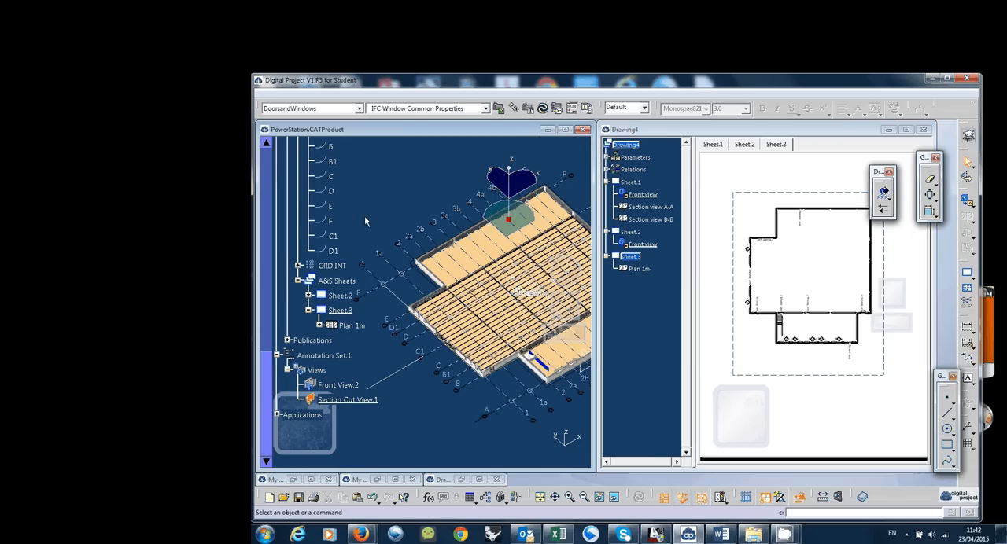
left_click_drag(412, 150, 393, 149)
left_click(364, 311)
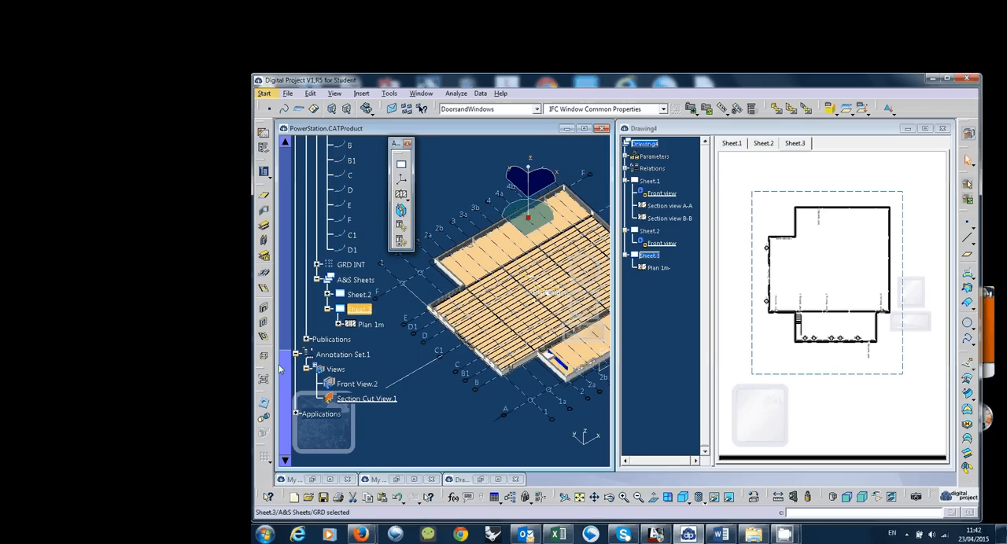
left_click(405, 213)
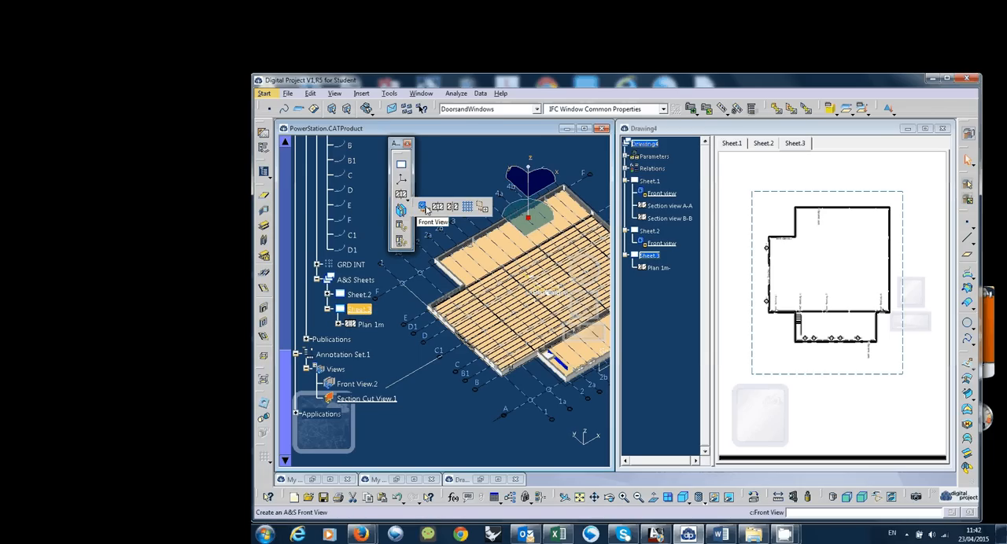
left_click(468, 208)
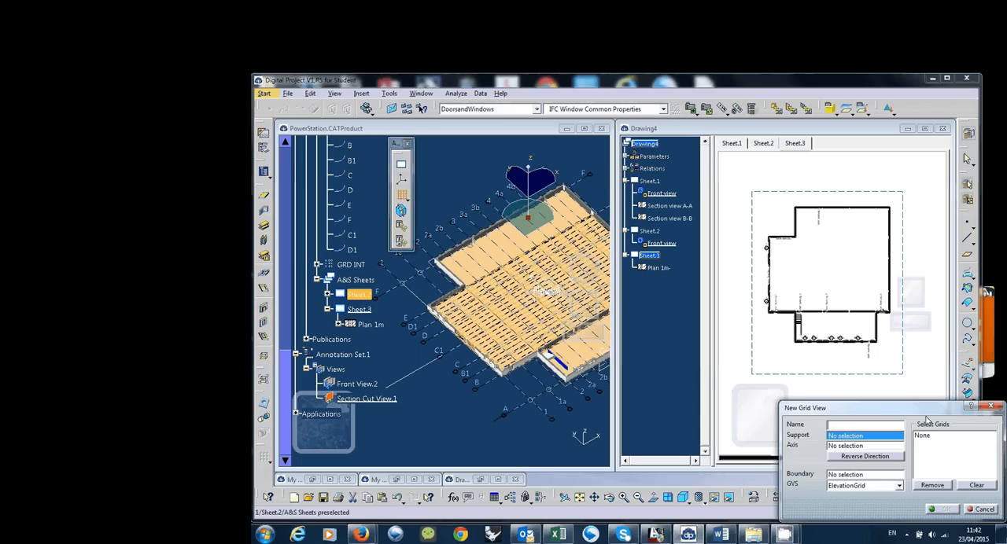
left_click_drag(927, 420, 600, 177)
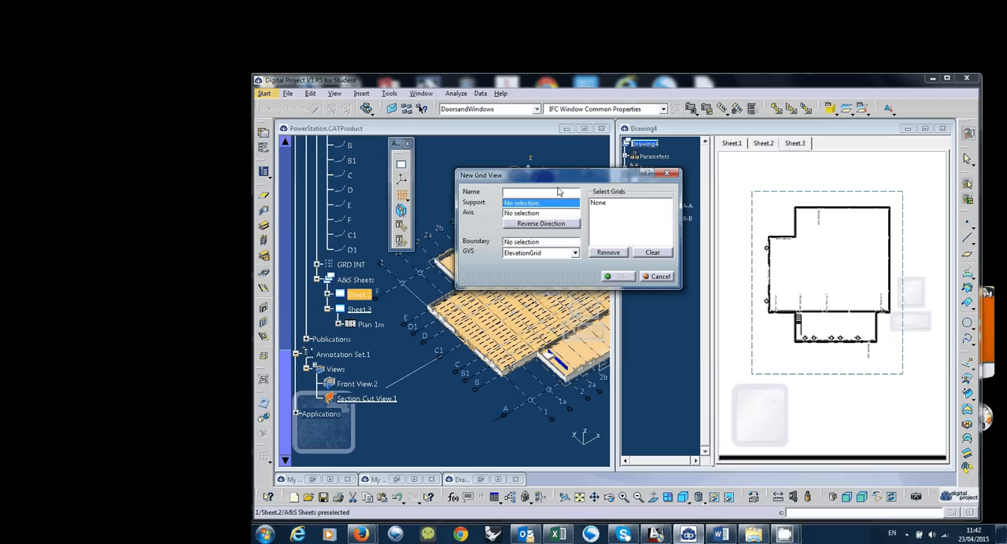
type("PlanGrid")
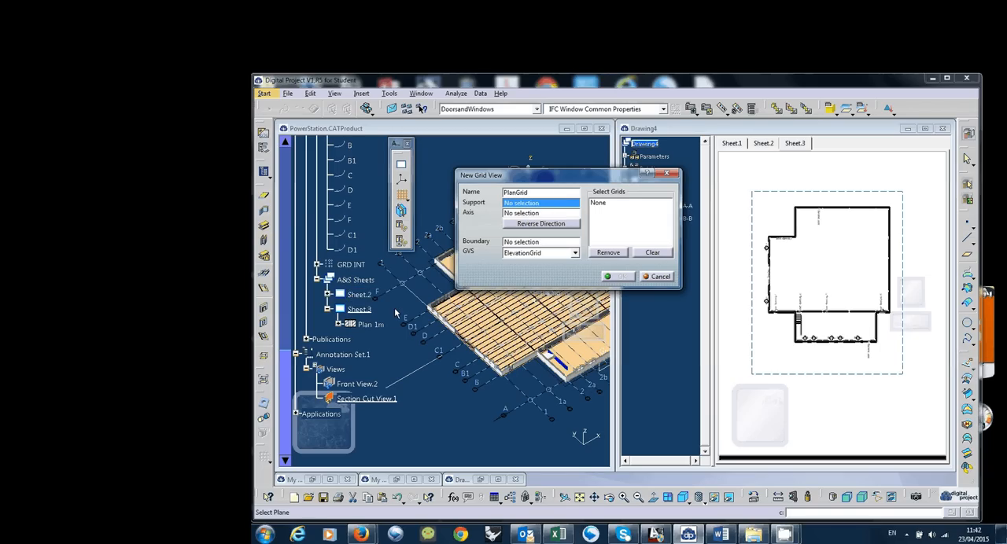
Assign Level Ground as the grid view's support, the Absolute Axis System as its axis, and ReferenceGrid as its style
scroll(395, 313, "up", 3)
scroll(398, 321, "up", 4)
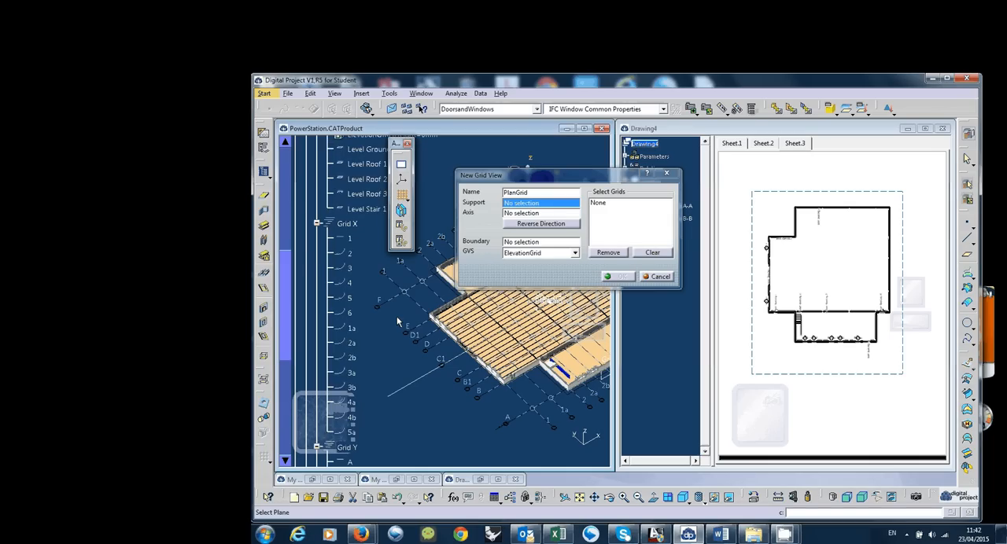
scroll(397, 323, "up", 3)
left_click(370, 315)
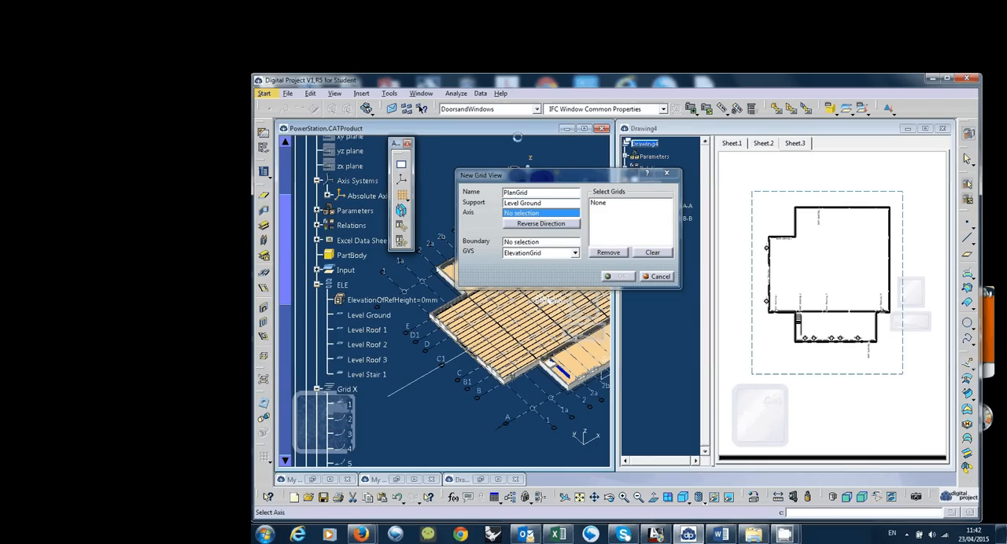
left_click(365, 198)
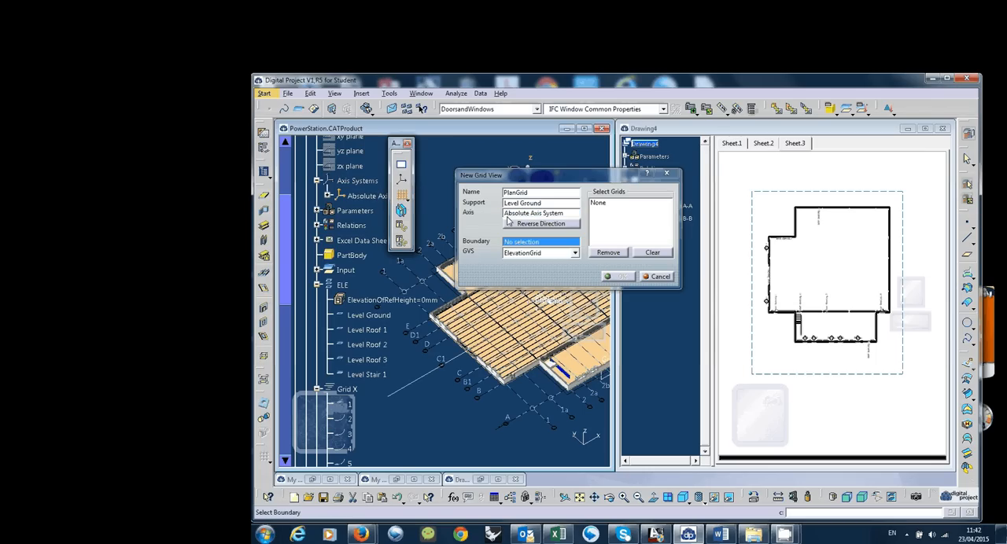
left_click(574, 254)
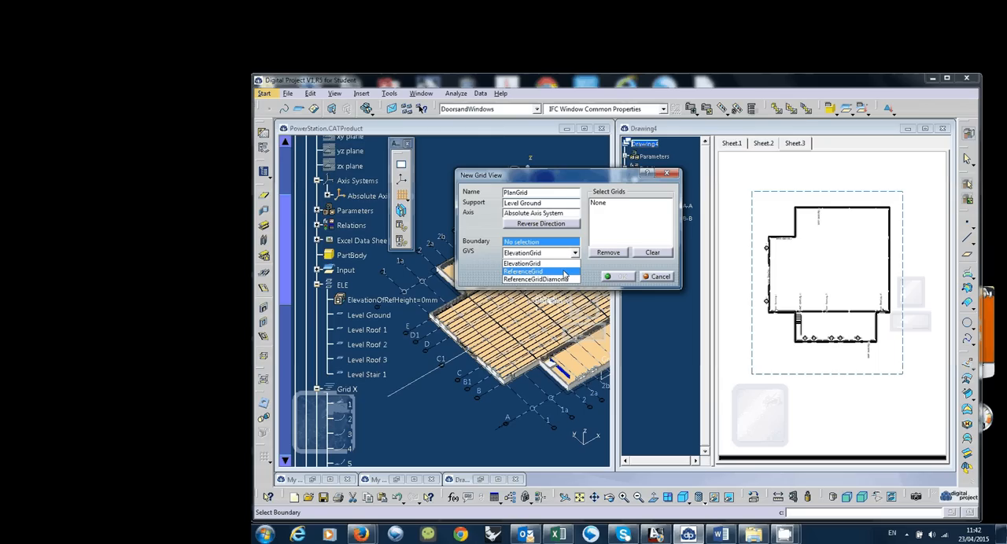
left_click(565, 271)
Add Grid X and Grid Y to the grid view's selected grids and create the view
left_click(602, 205)
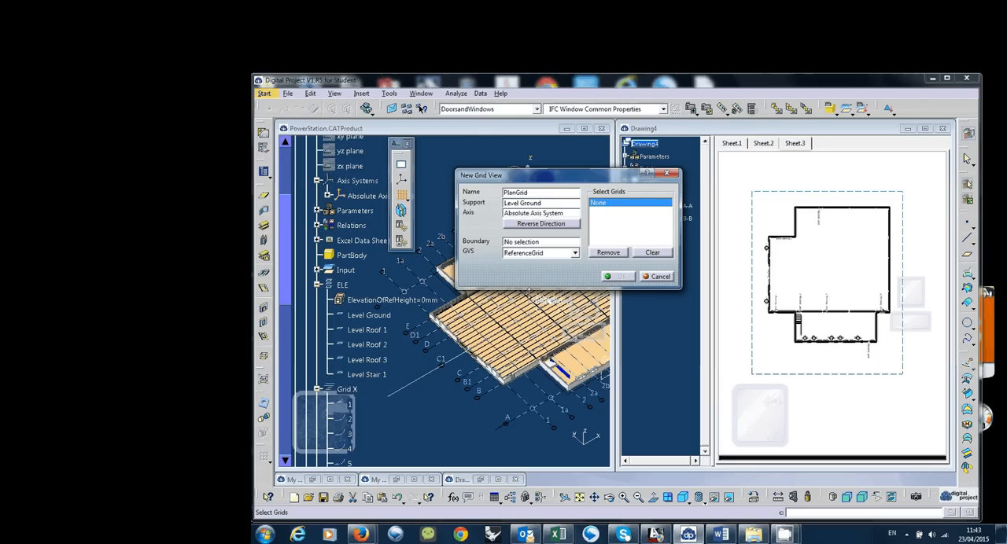
middle_click_drag(470, 370, 489, 366)
scroll(408, 377, "down", 3)
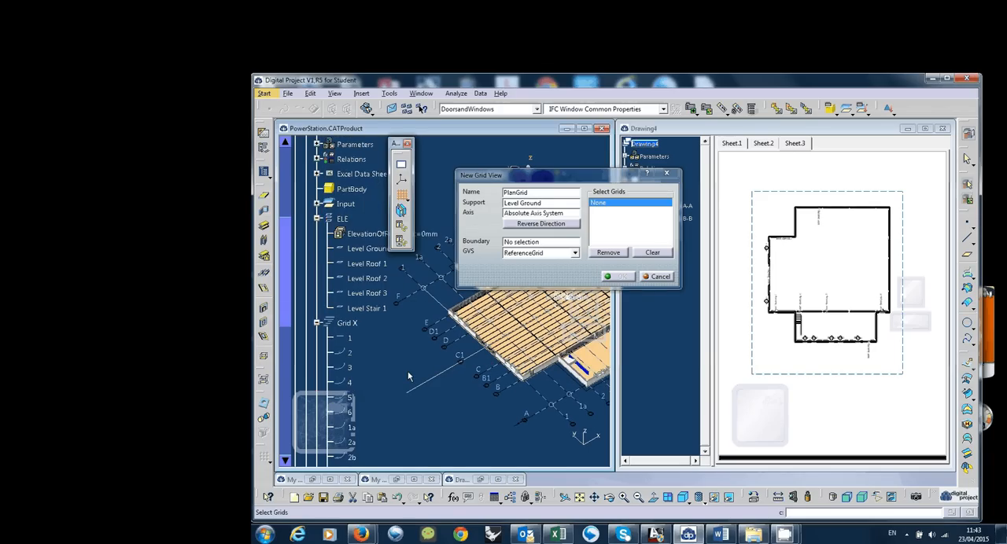
scroll(409, 377, "down", 3)
left_click(357, 262)
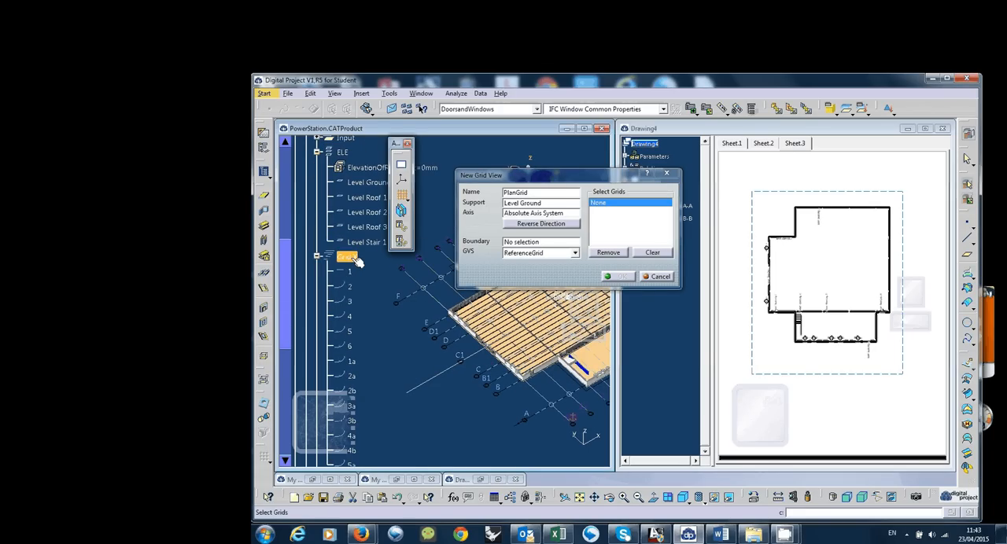
scroll(356, 262, "down", 4)
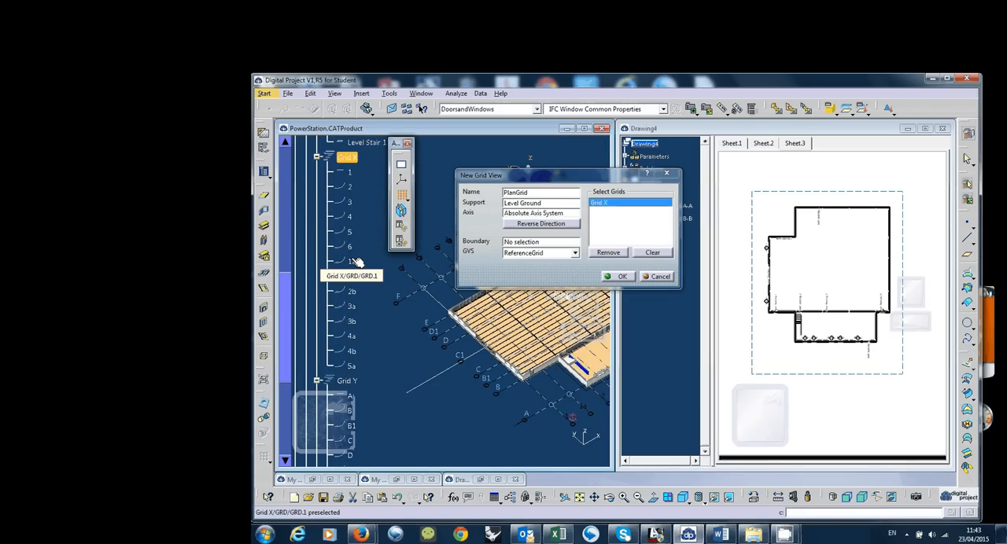
scroll(356, 262, "down", 3)
left_click(347, 314)
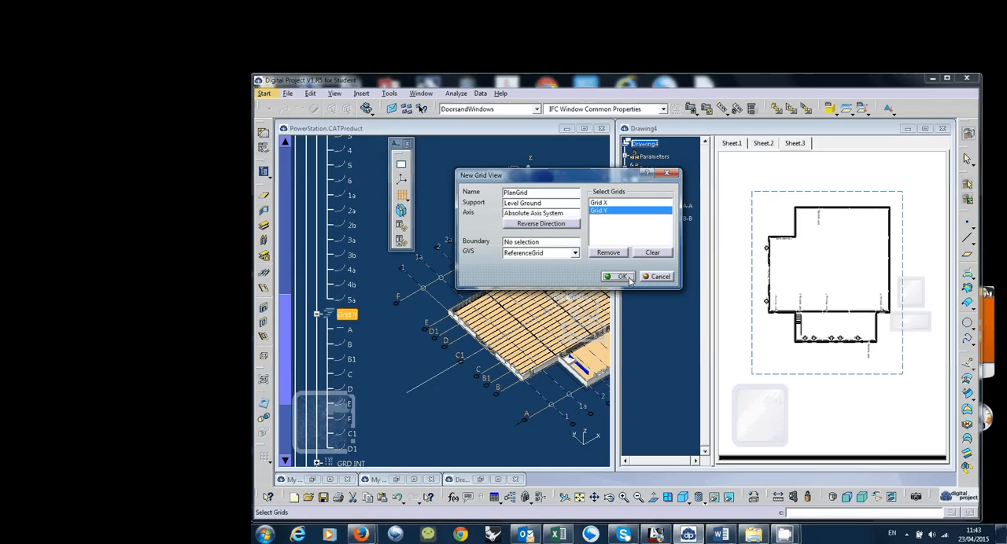
left_click(620, 277)
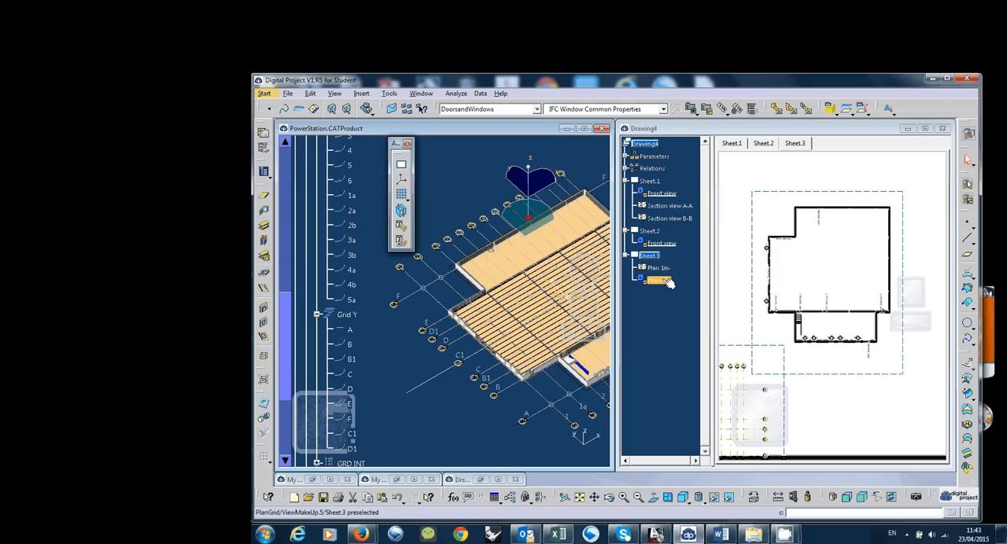
Superpose the PlanGrid view onto the Plan 1m view on Sheet.3
left_click(668, 284)
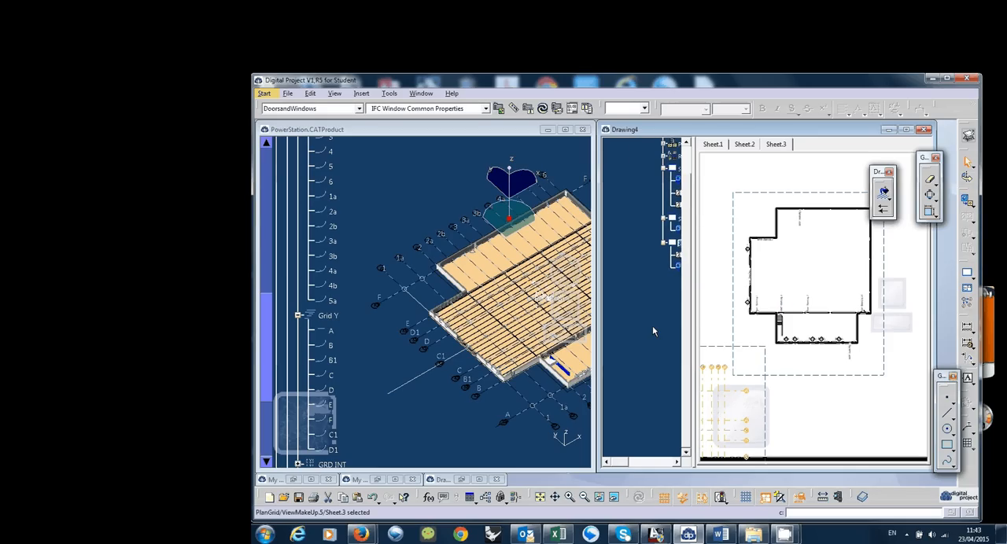
mouse_move(797, 320)
middle_mouse_down()
mouse_move(839, 290)
mouse_move(817, 353)
middle_mouse_up()
mouse_move(816, 353)
left_mouse_down()
mouse_move(890, 303)
mouse_move(780, 293)
mouse_move(846, 222)
left_mouse_up()
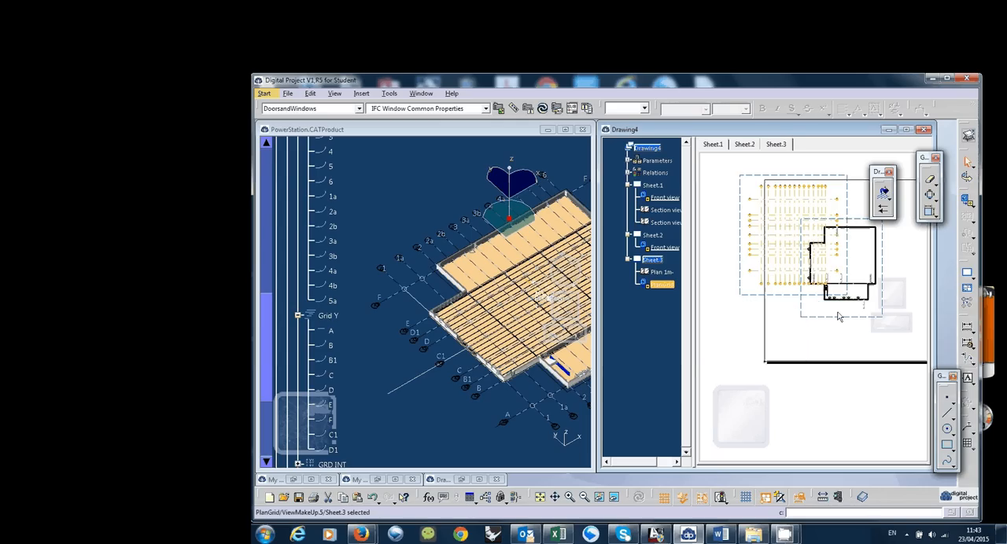
middle_click_drag(839, 316, 817, 343)
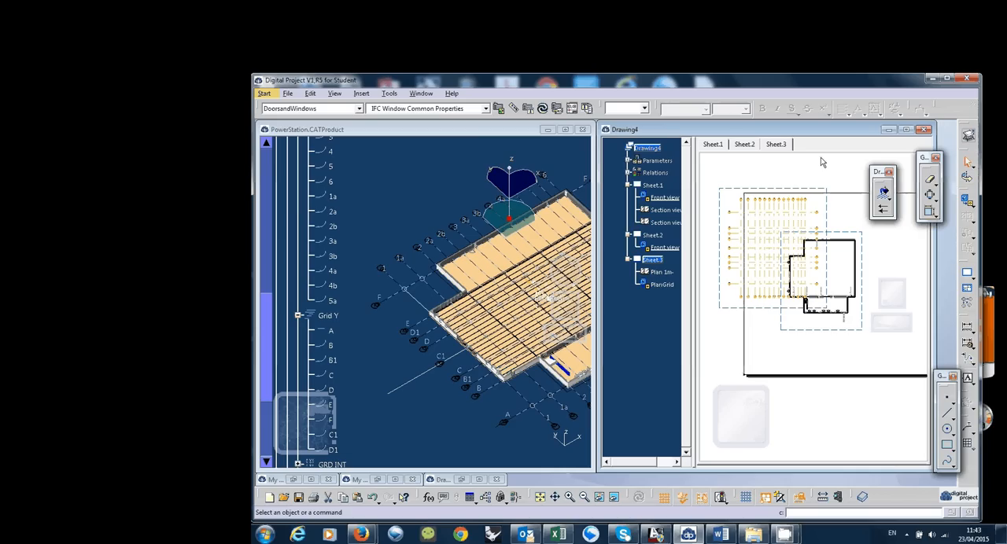
left_click(823, 191)
right_click(824, 191)
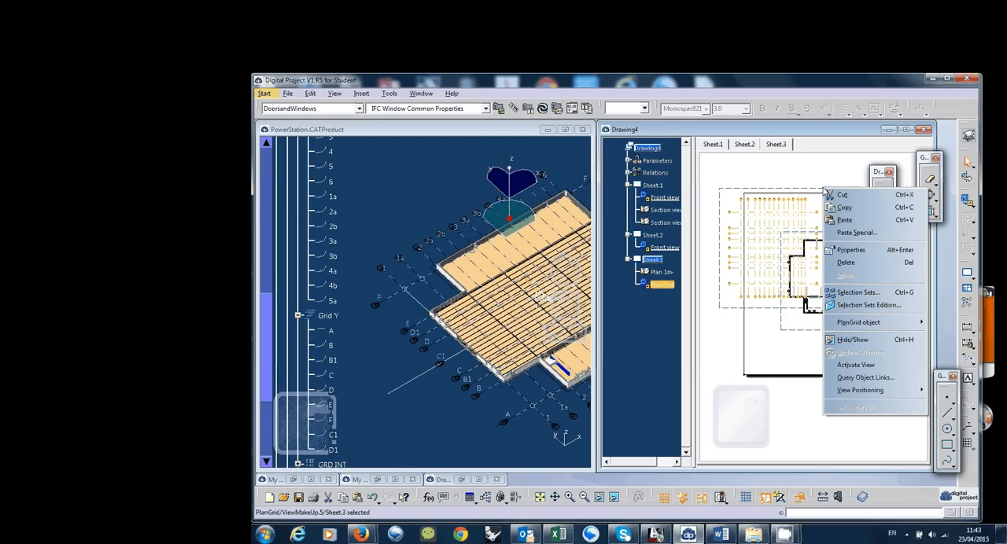
mouse_move(866, 391)
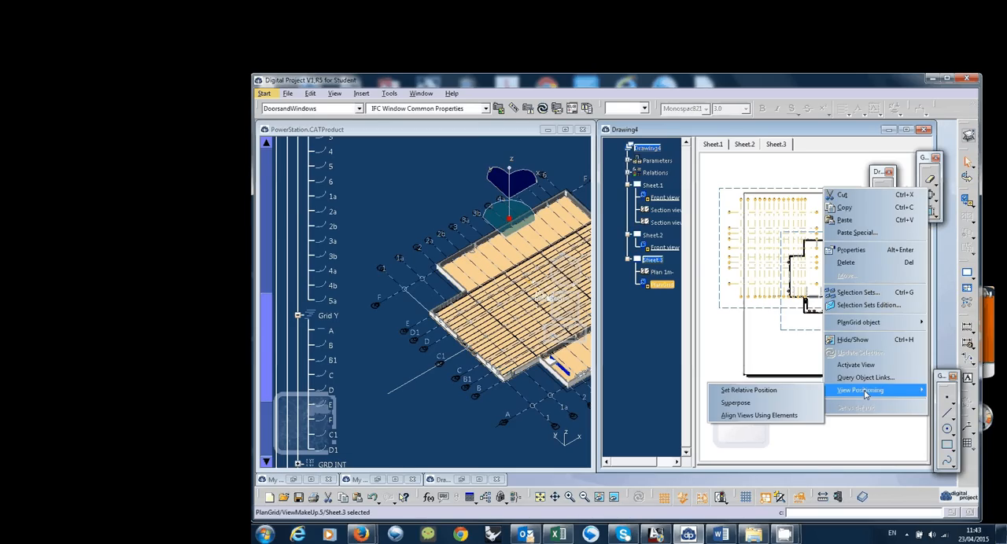
left_click(807, 410)
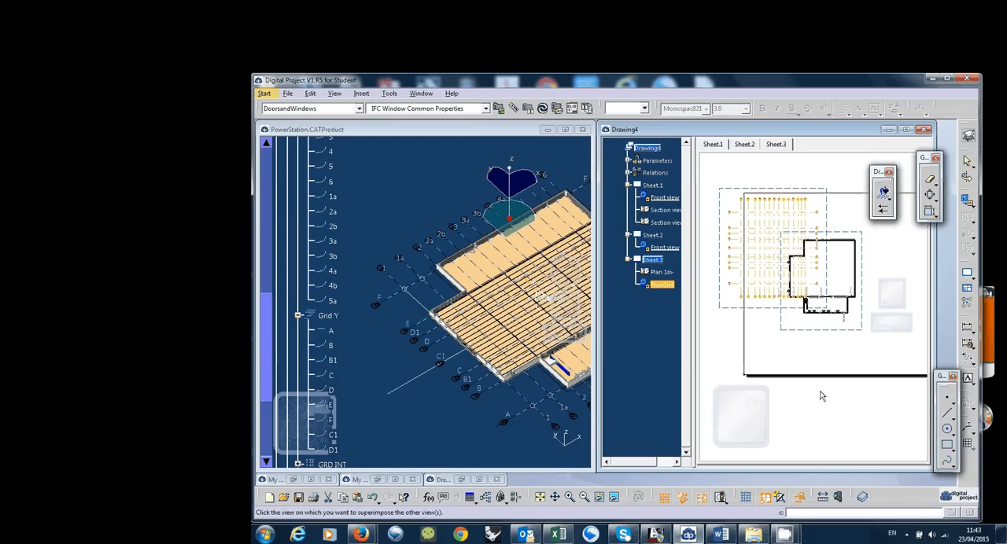
left_click(838, 332)
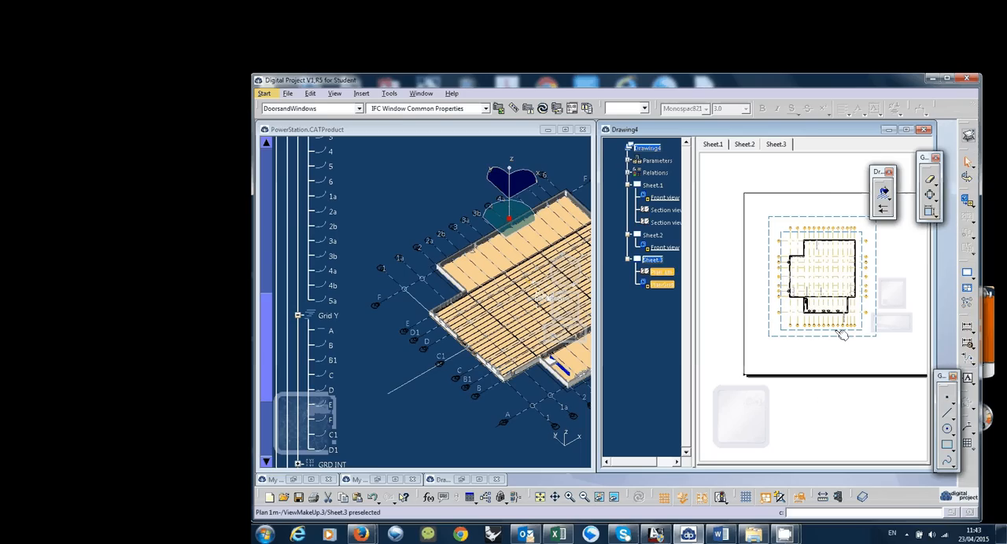
left_click(842, 356)
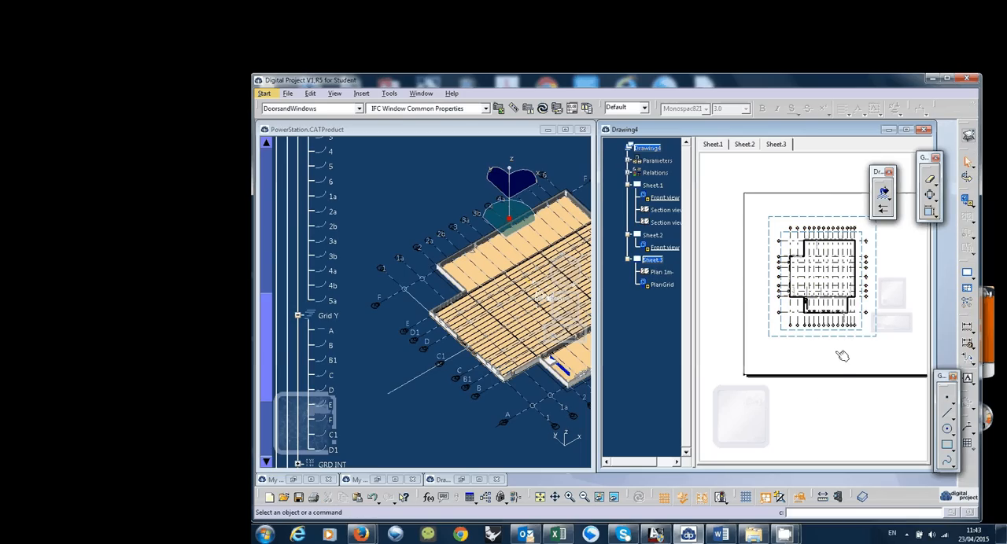
middle_click_drag(839, 359, 822, 362)
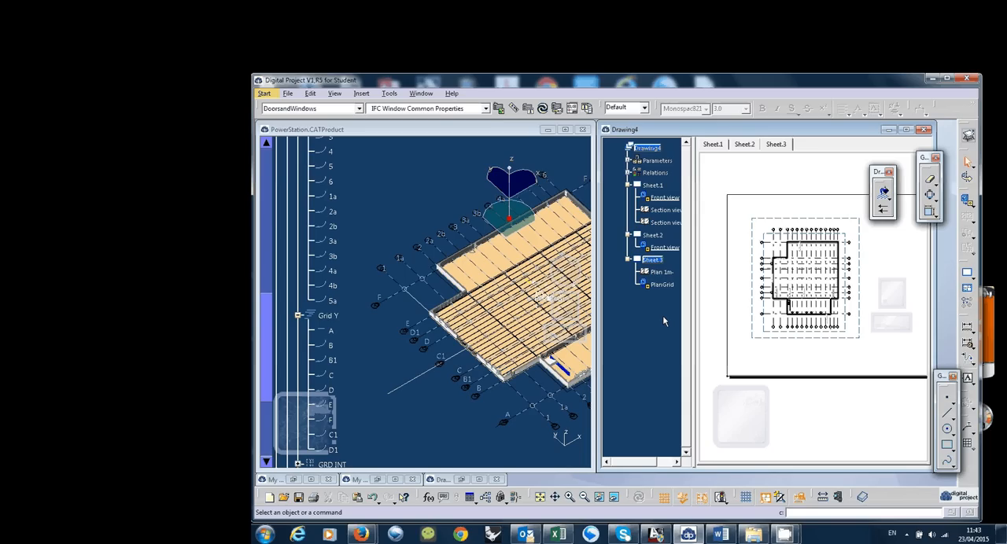
Start a new A&S section view on Sheet.3 and name it "RPlan 1m"
left_click(654, 259)
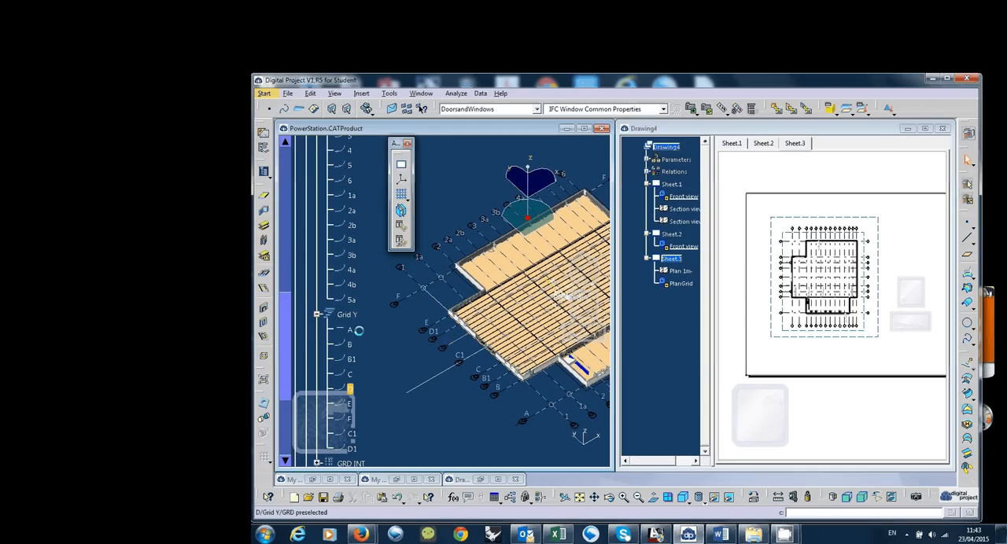
left_click(403, 211)
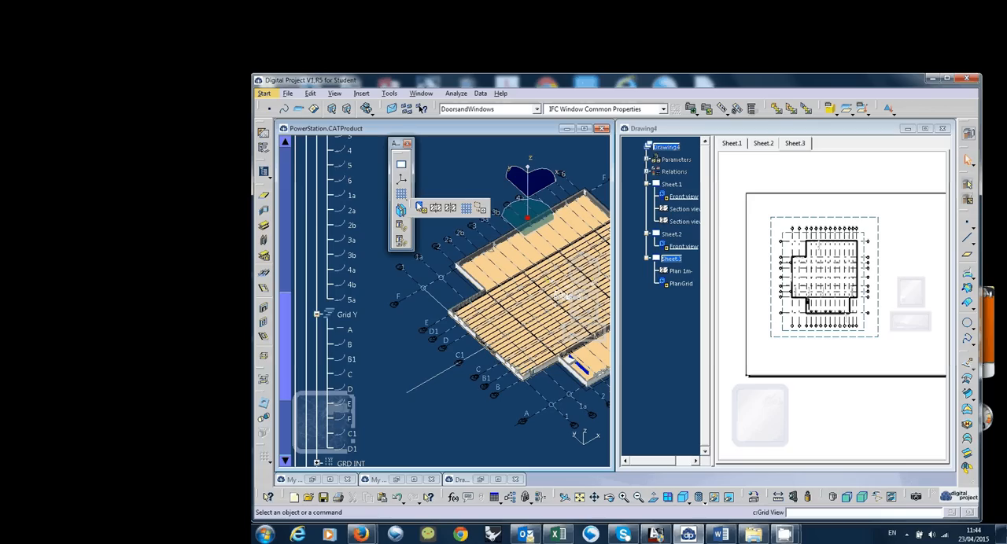
left_click(437, 209)
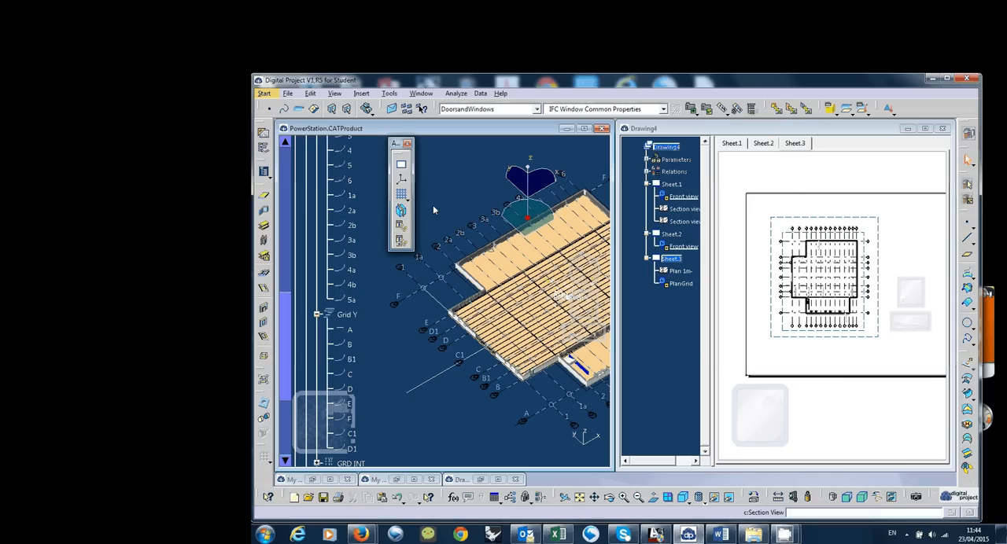
left_click_drag(721, 204, 732, 202)
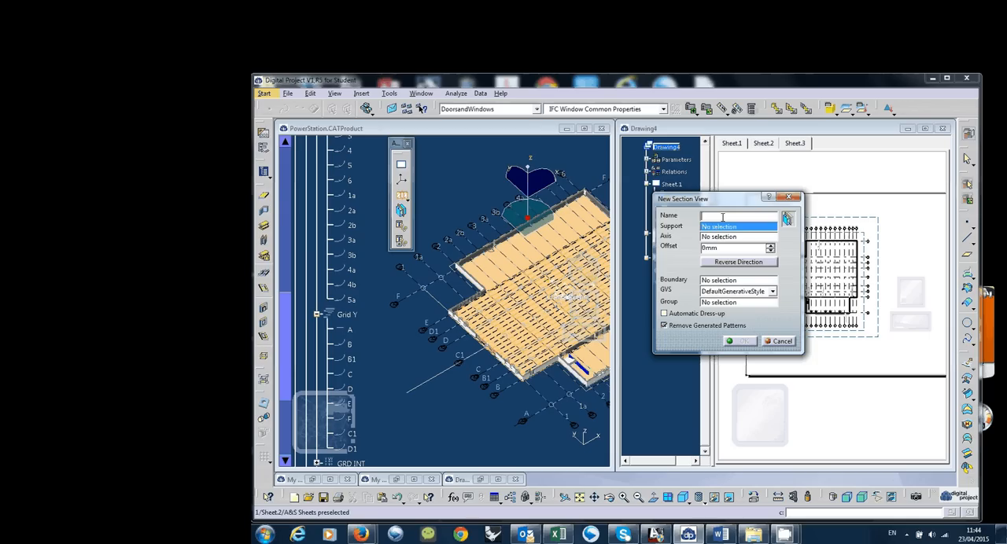
type("RPlan 1m")
left_click_drag(743, 200, 867, 190)
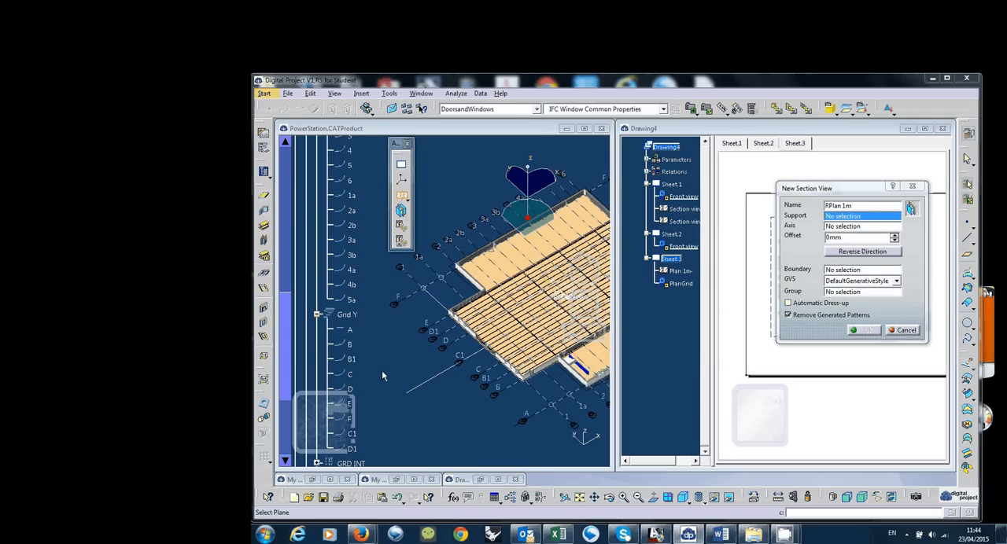
Assign Level Ground as the section view's support and the Absolute Axis System as its axis
middle_click_drag(408, 367, 400, 362)
scroll(401, 361, "up", 7)
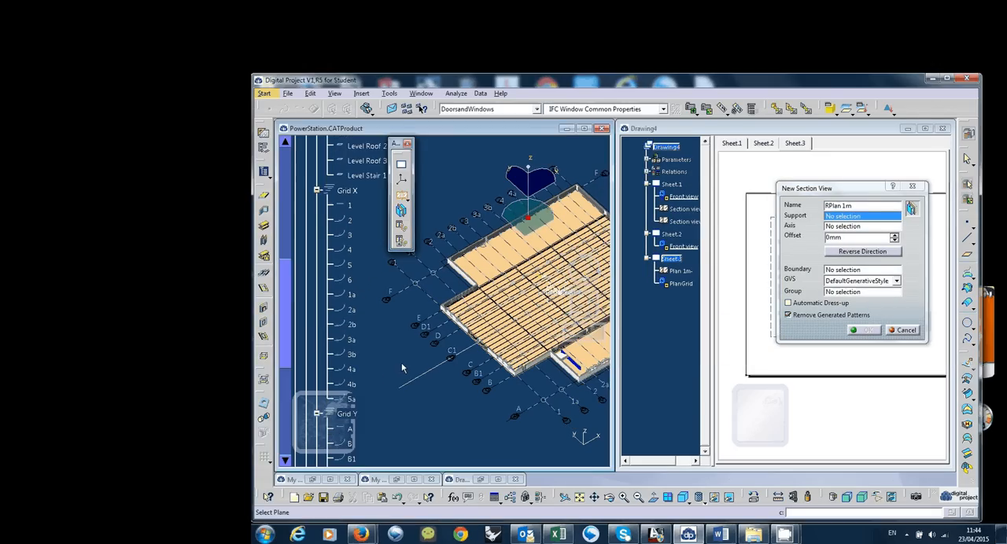
left_click(378, 249)
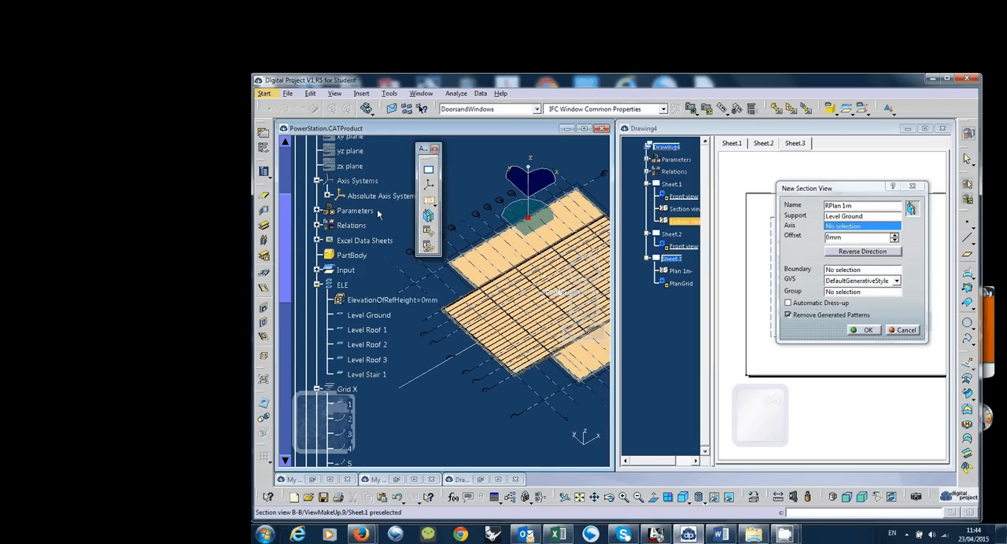
scroll(370, 222, "up", 1)
left_click(362, 230)
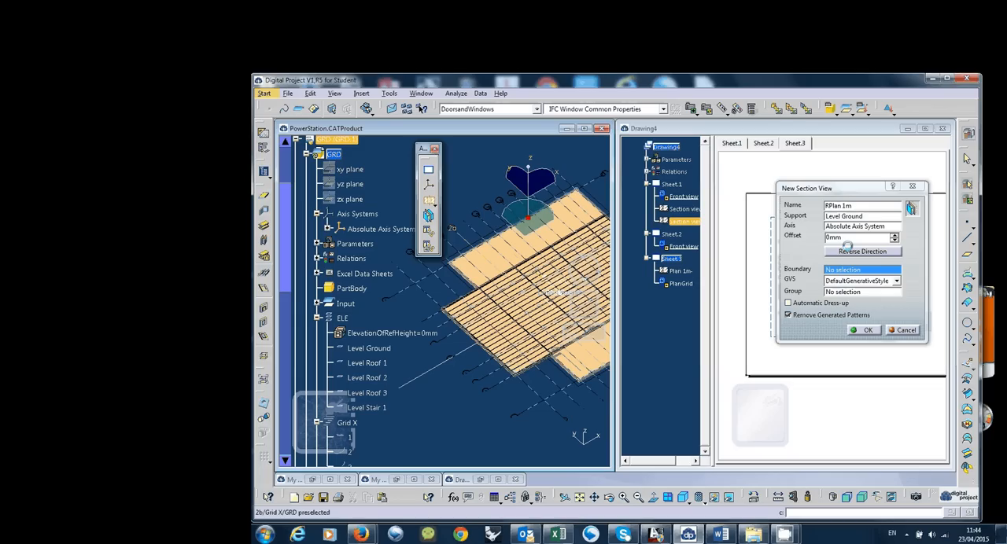
Set the section view's offset to -1000 mm
left_click(834, 238)
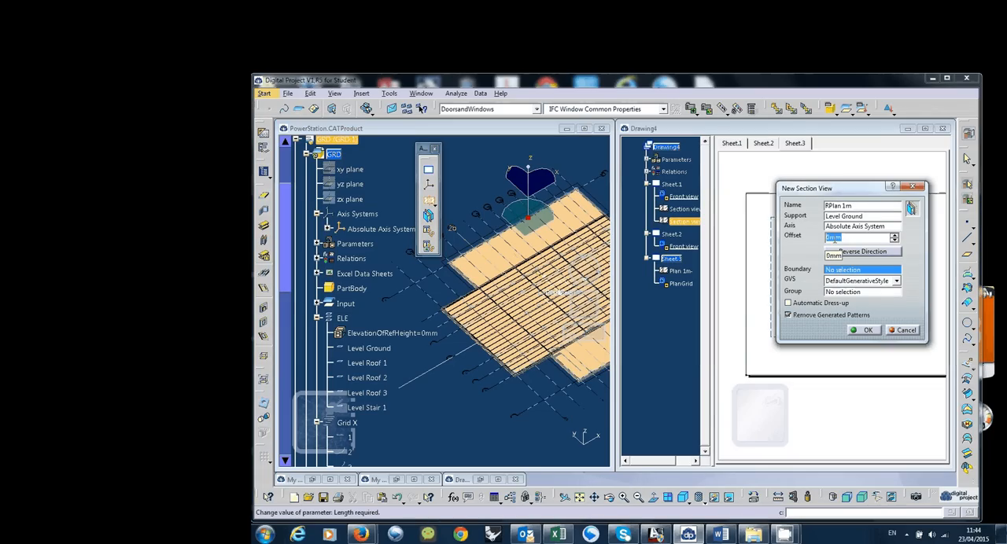
type("-1000")
key("Return")
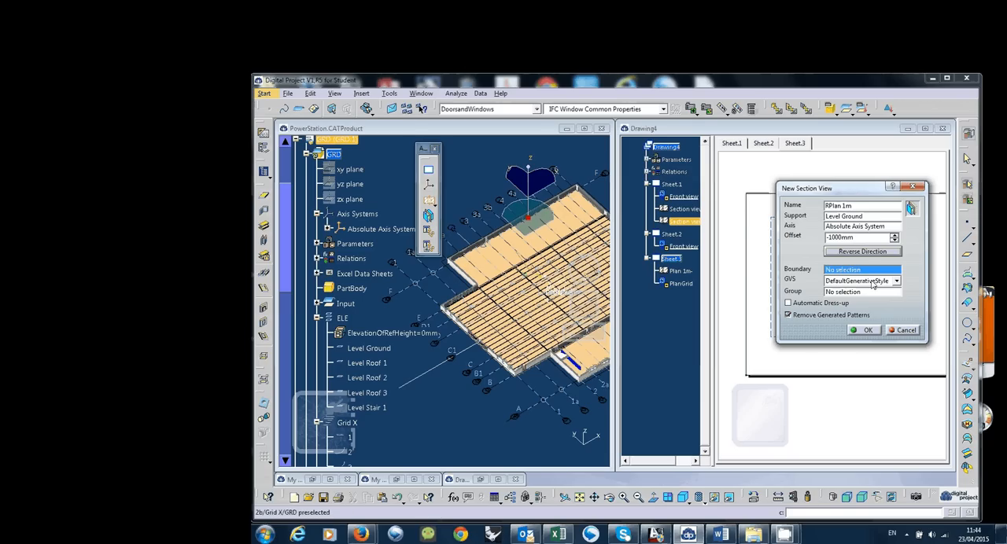
Choose RCP as the section view's generative style, turn off Automatic Dress-up, and create the view
left_click(872, 285)
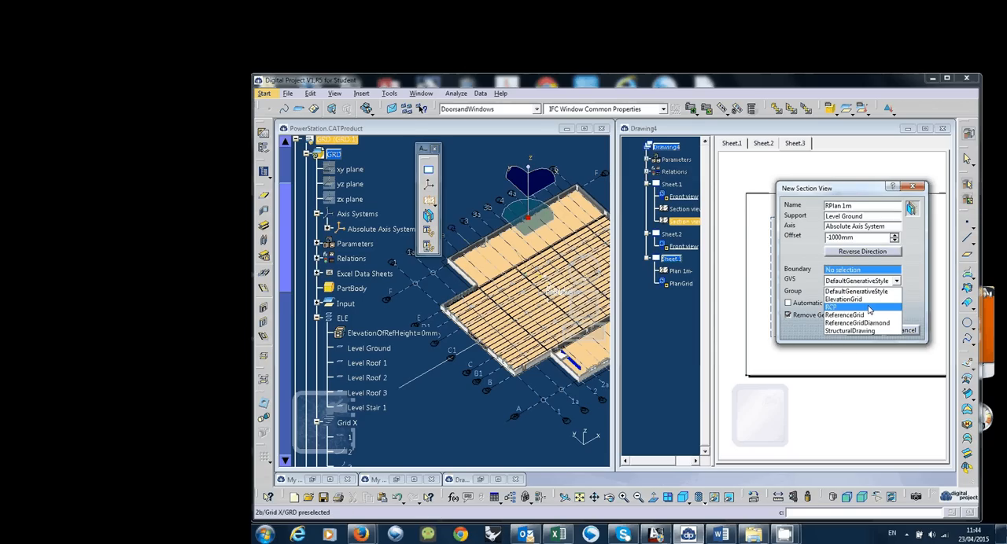
left_click(870, 308)
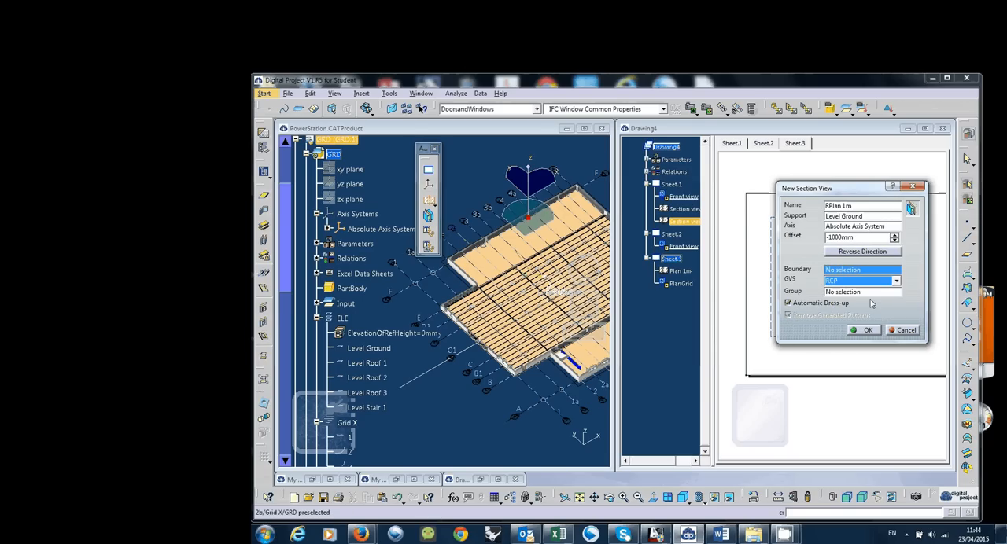
left_click(824, 305)
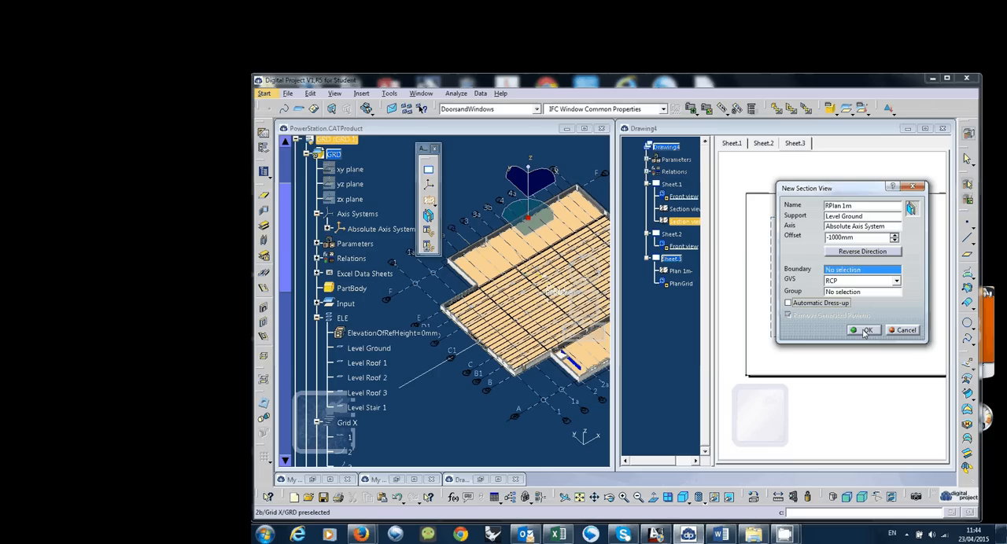
left_click(868, 331)
mouse_move(784, 535)
left_click(759, 502)
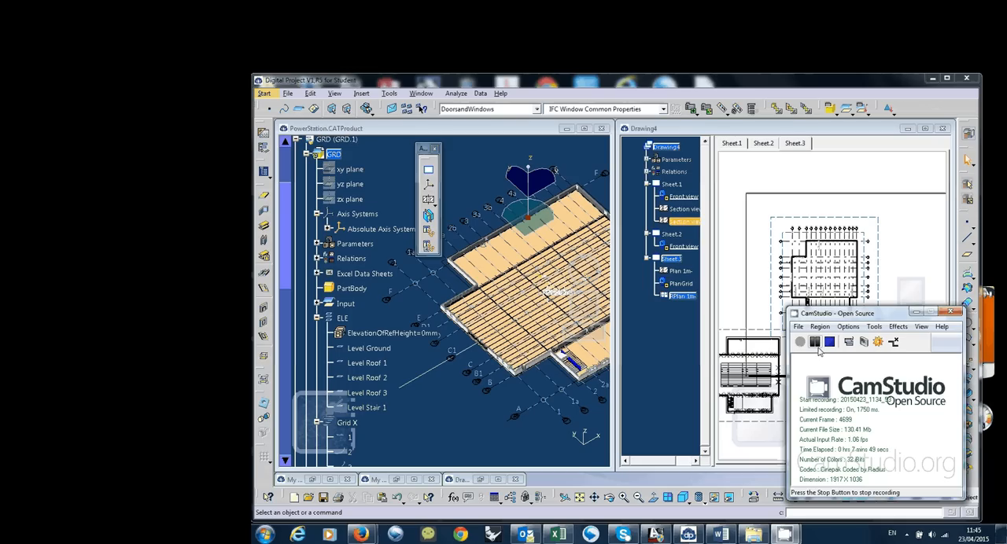
left_click(916, 312)
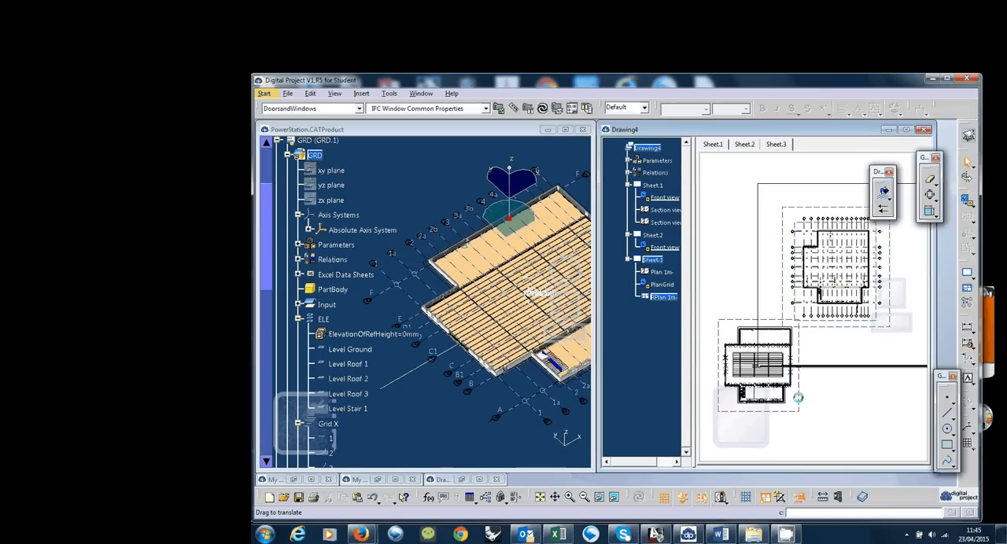
Examine the view and graphic properties of the RPlan 1m view, checking its dress-up options
right_click(801, 386)
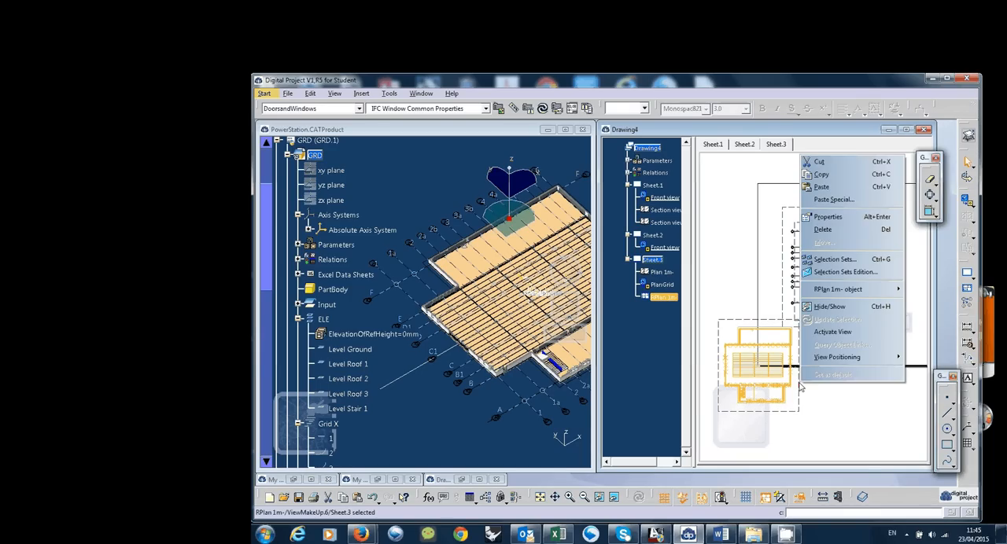
left_click(823, 218)
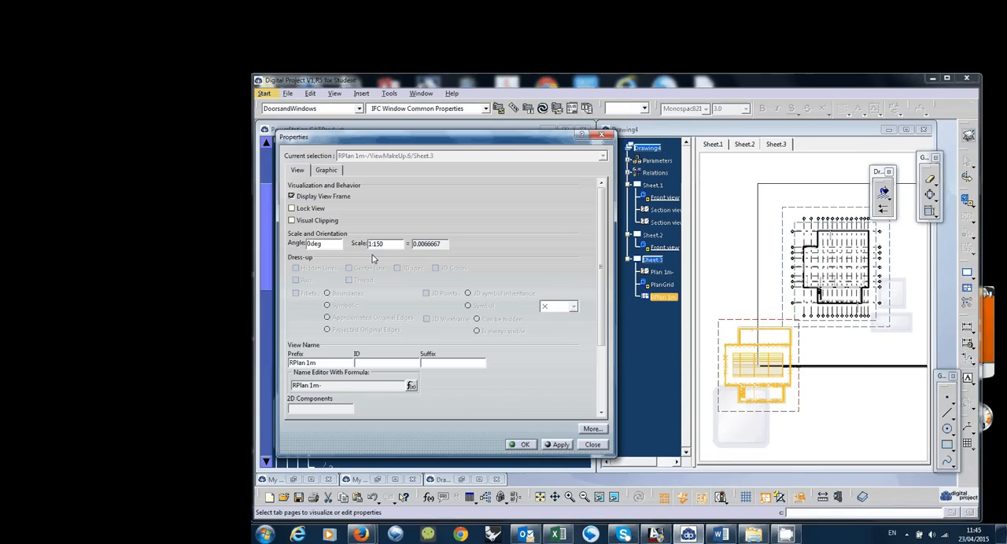
left_click(328, 171)
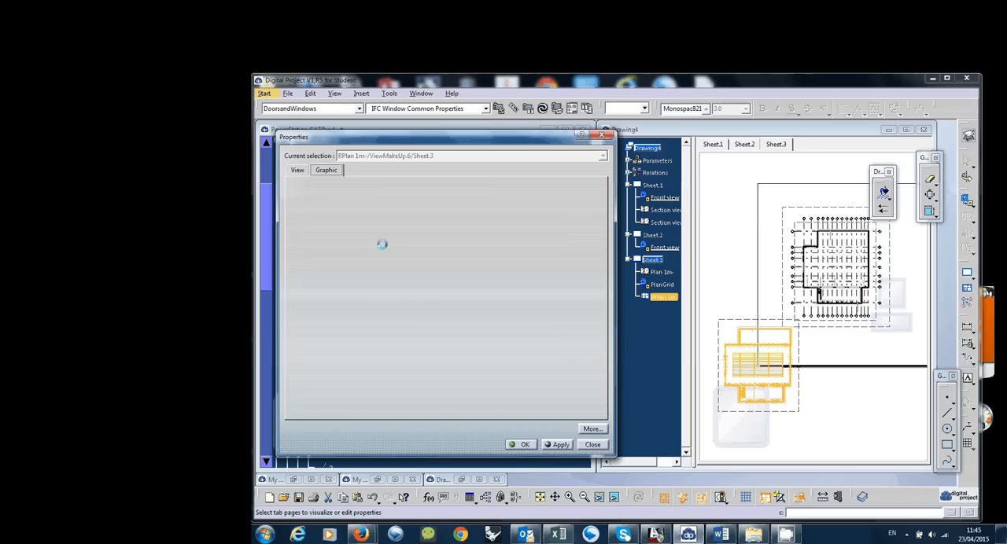
left_click(298, 170)
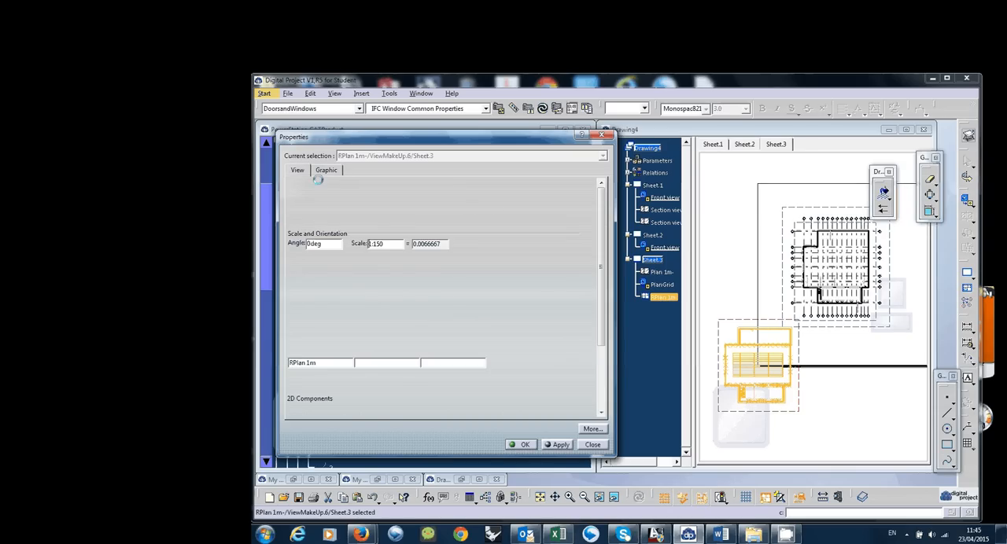
left_click_drag(601, 261, 601, 215)
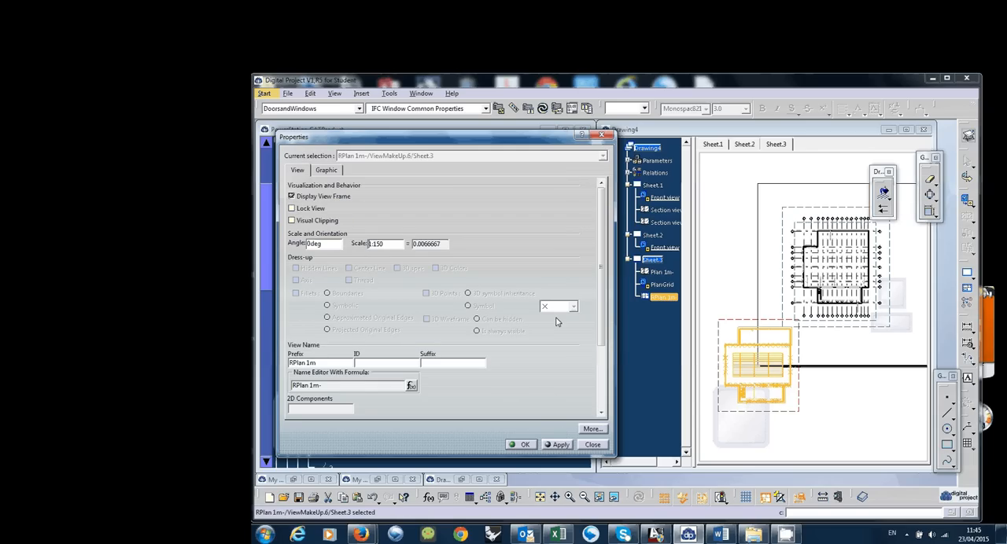
left_click(591, 445)
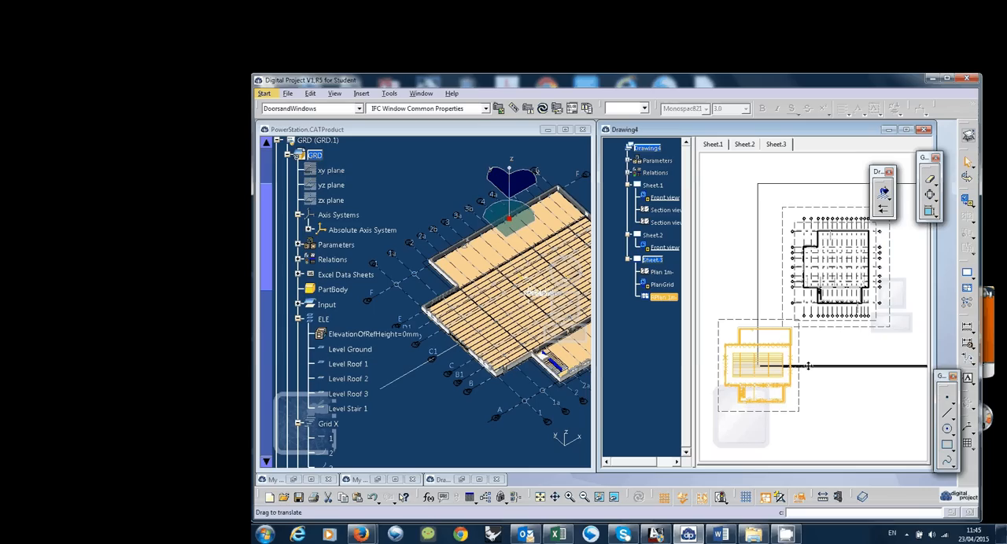
Move the RPlan 1m view onto the sheet area beside the Plan 1m view
middle_click_drag(808, 366, 805, 397)
left_click_drag(794, 361, 904, 298)
middle_click_drag(887, 346, 858, 352)
Copy the PlanGrid view and paste the duplicate into Sheet.3
left_click(628, 328)
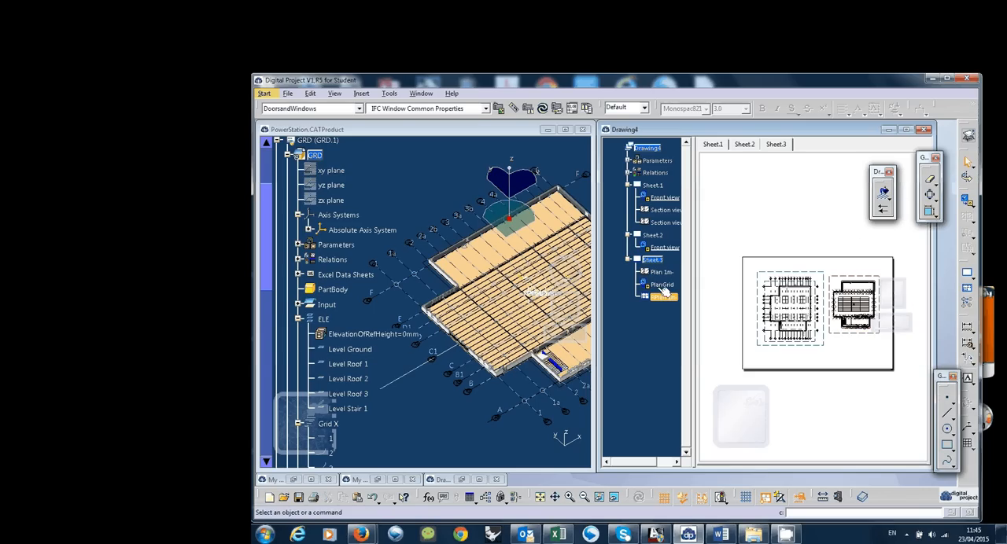
left_click(665, 296)
left_click(659, 262)
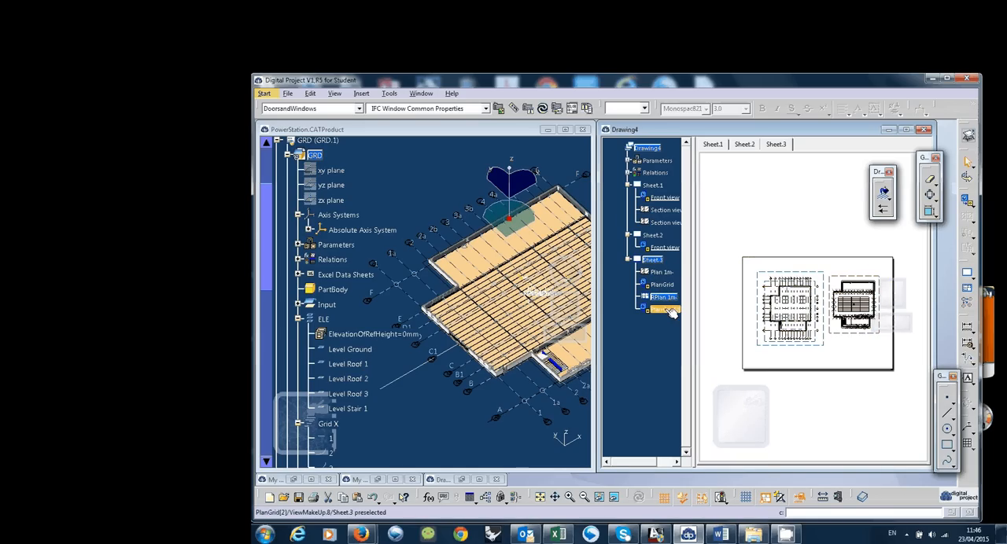
Superpose the duplicated PlanGrid view onto the RPlan 1m view
right_click(669, 310)
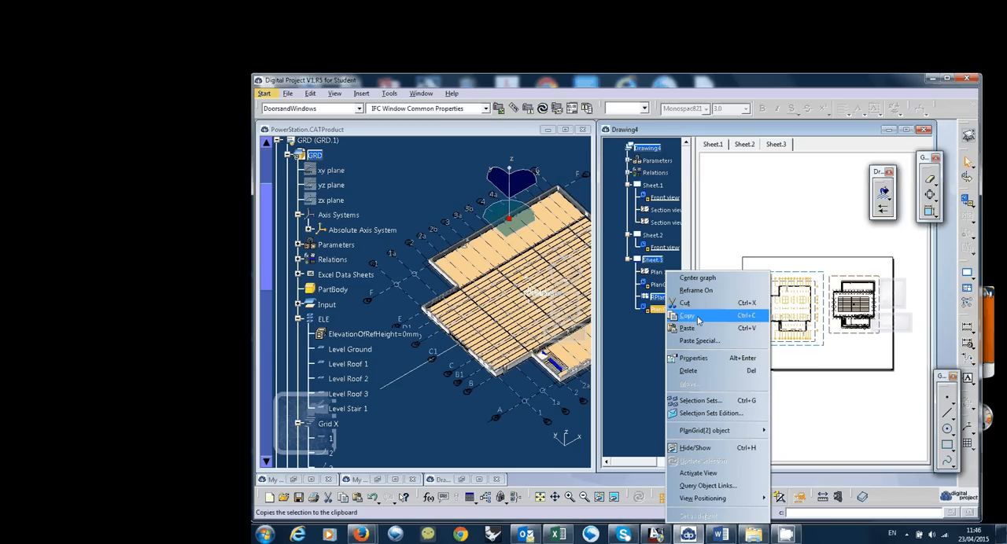
mouse_move(713, 498)
left_click(621, 498)
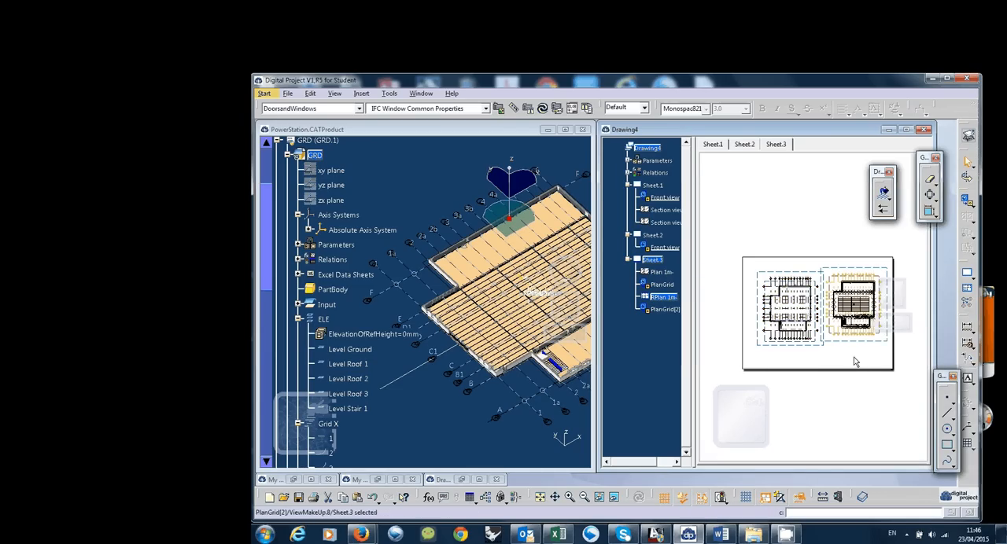
left_click(856, 361)
mouse_move(856, 362)
middle_mouse_down()
mouse_move(843, 353)
mouse_move(850, 384)
middle_mouse_up()
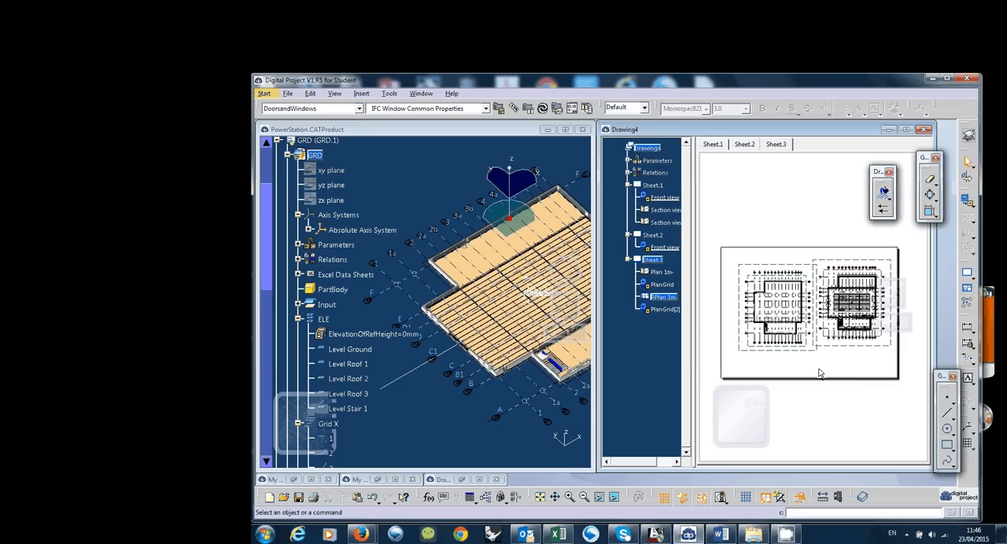
middle_click_drag(782, 436, 785, 427)
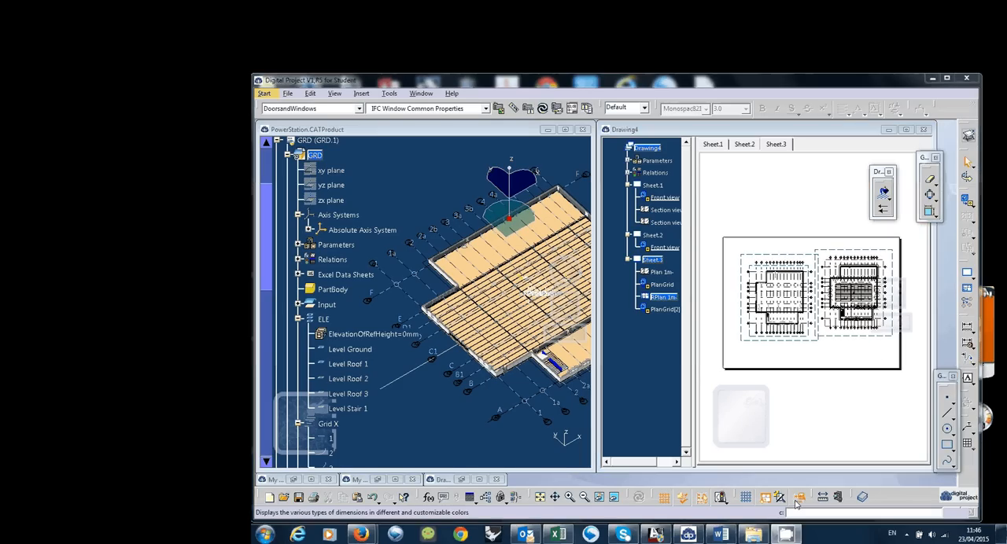
left_click(907, 535)
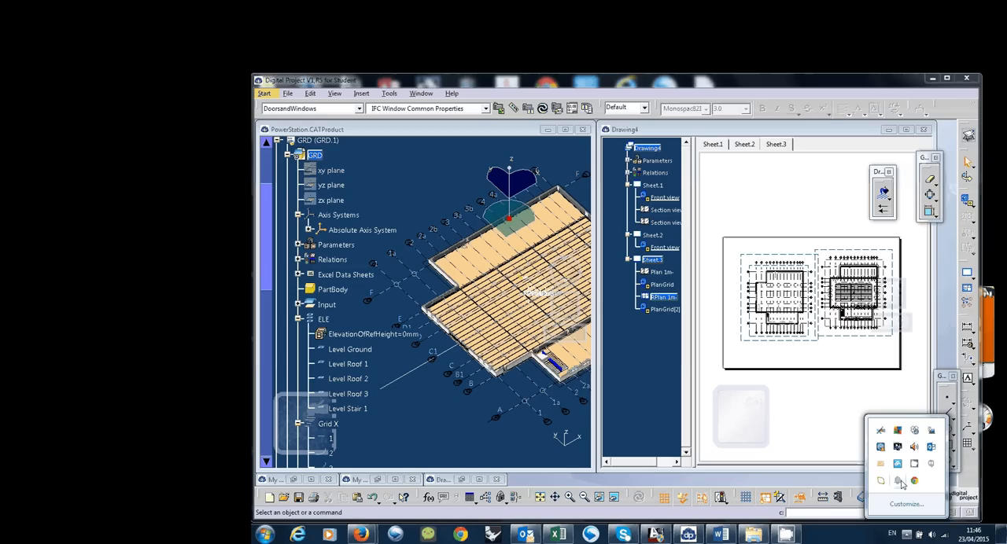
left_click(899, 481)
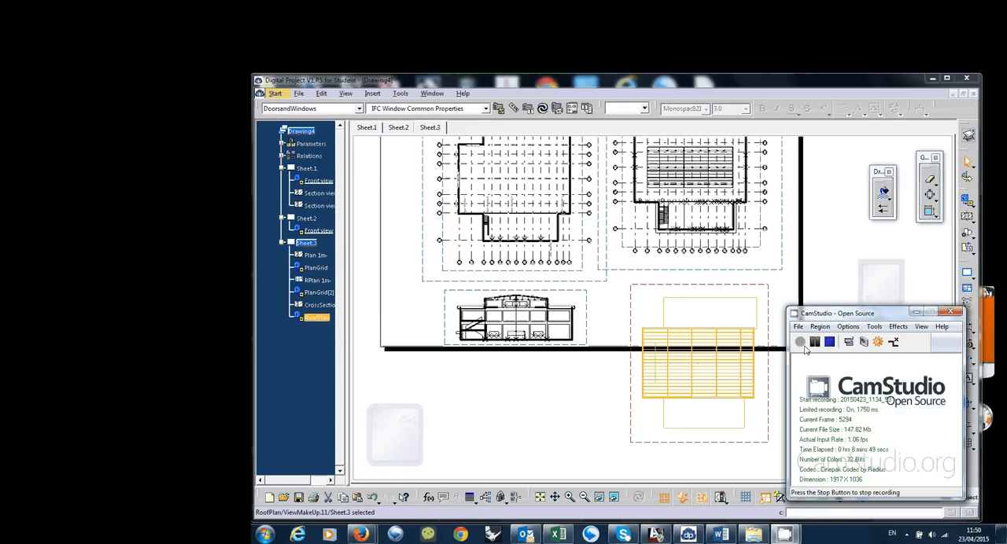
left_click(801, 343)
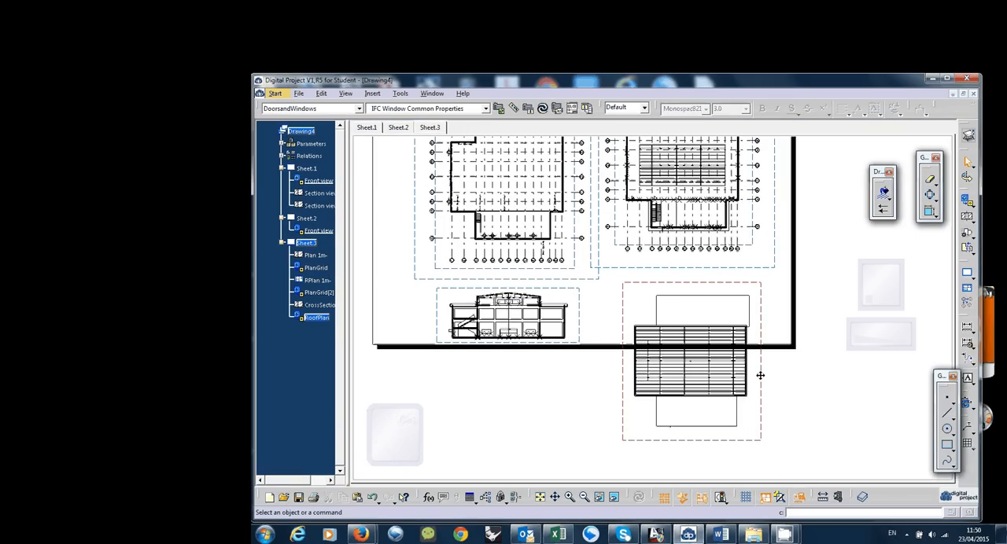
Create an offset section view cut horizontally across the middle of the RoofPlan view and place it below the roof plan
middle_click_drag(760, 375, 764, 390)
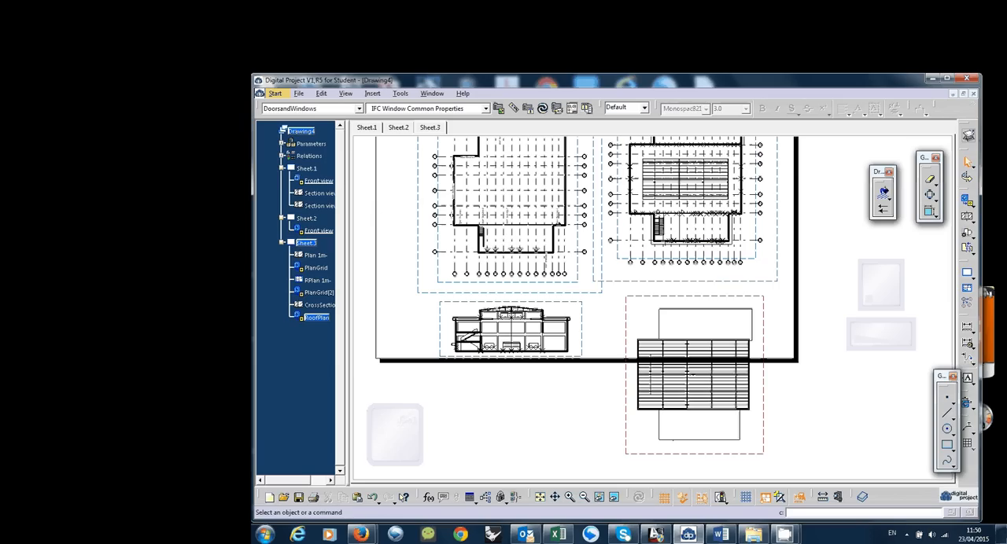
left_click(968, 221)
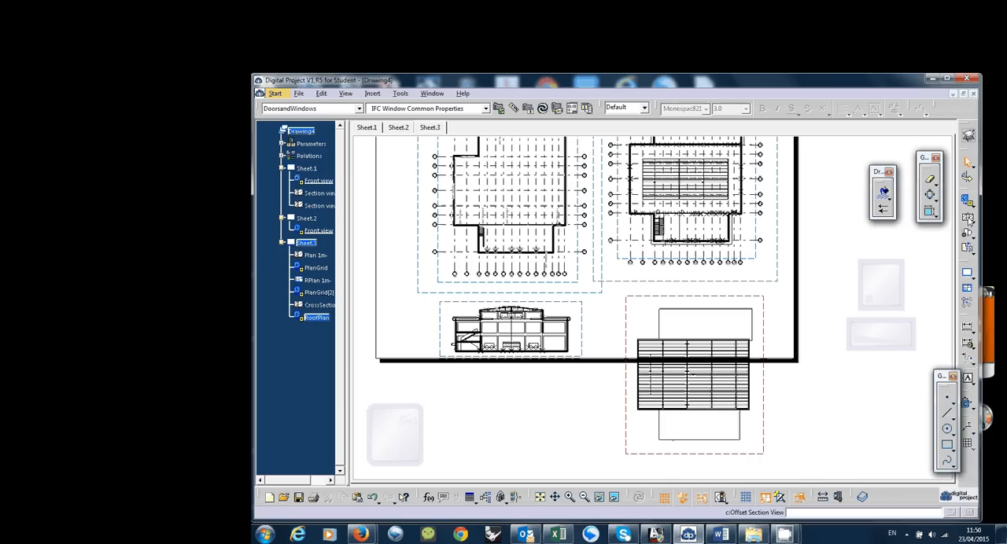
left_click(611, 384)
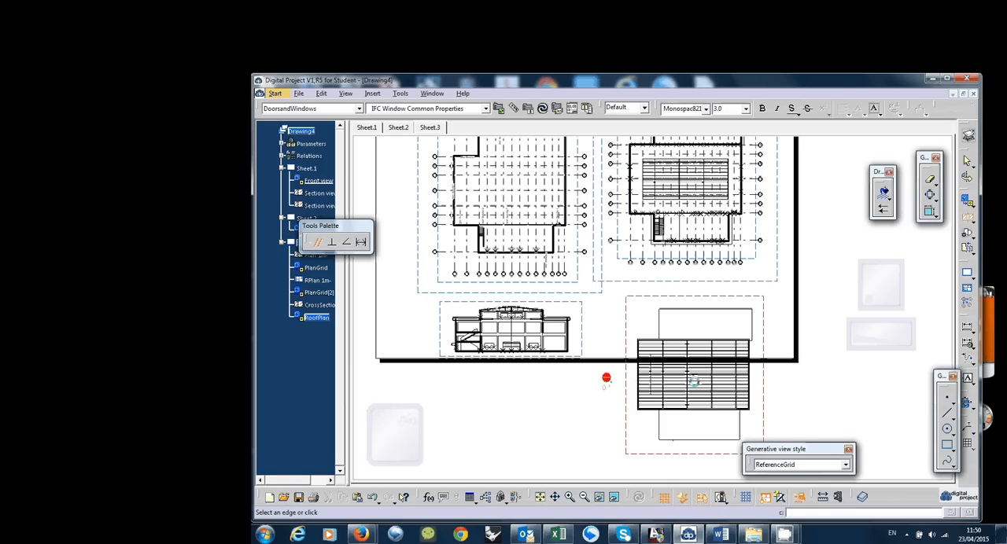
double_click(783, 385)
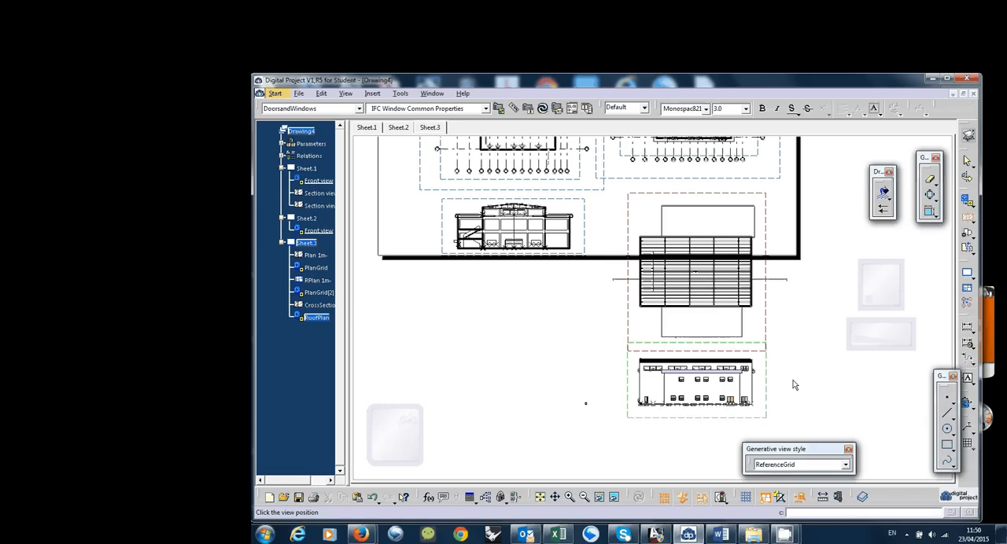
left_click(794, 397)
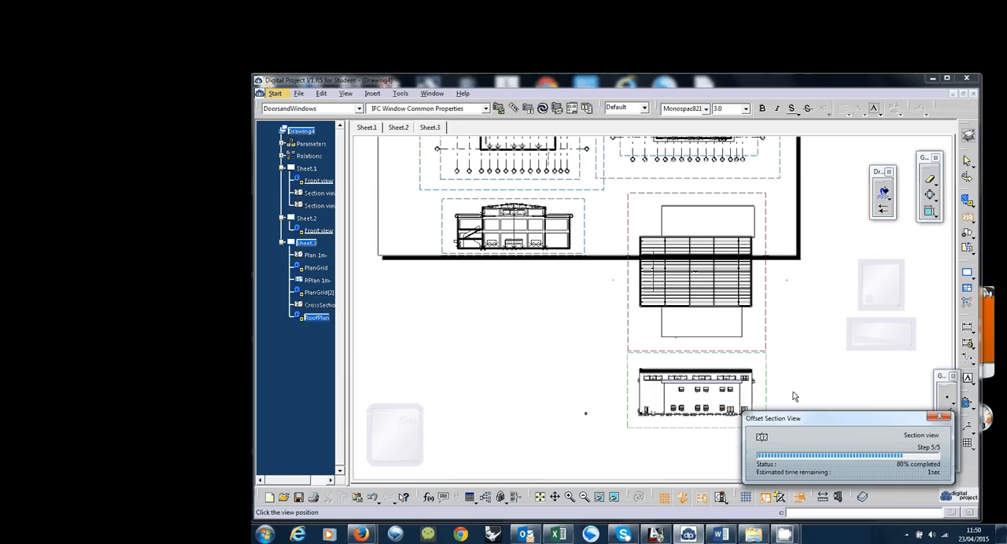
left_click(774, 538)
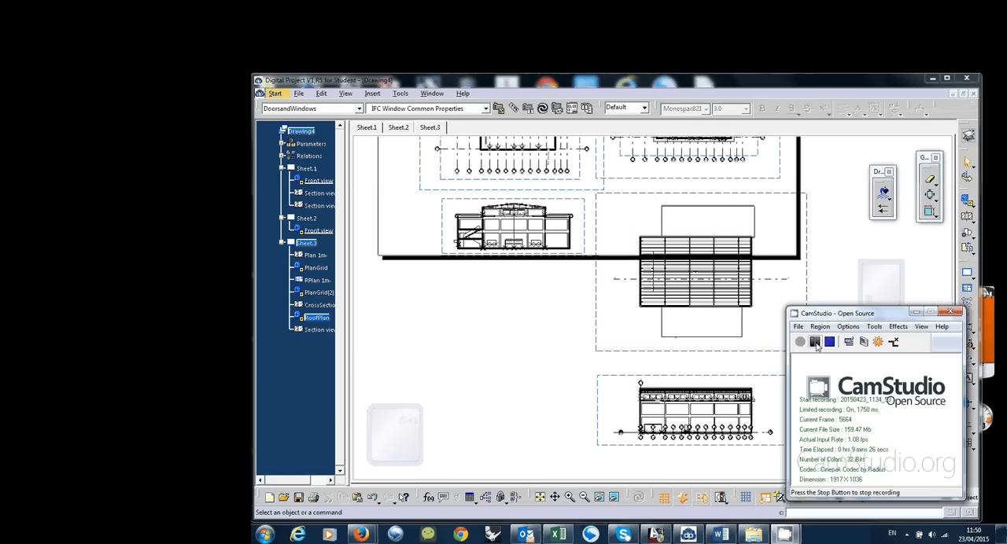
left_click(816, 344)
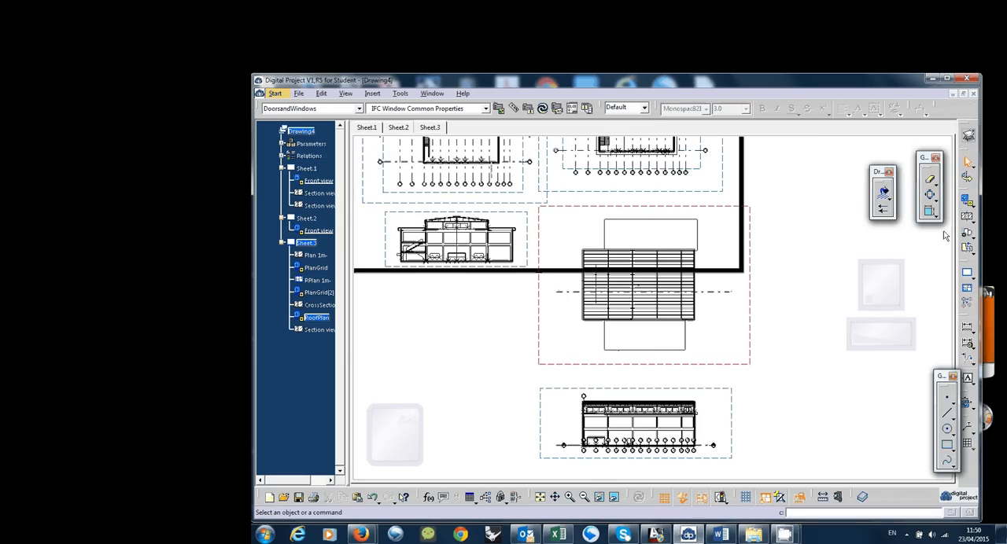
Create a projection view from the RoofPlan view and place it to the right of the roof plan
left_click(968, 202)
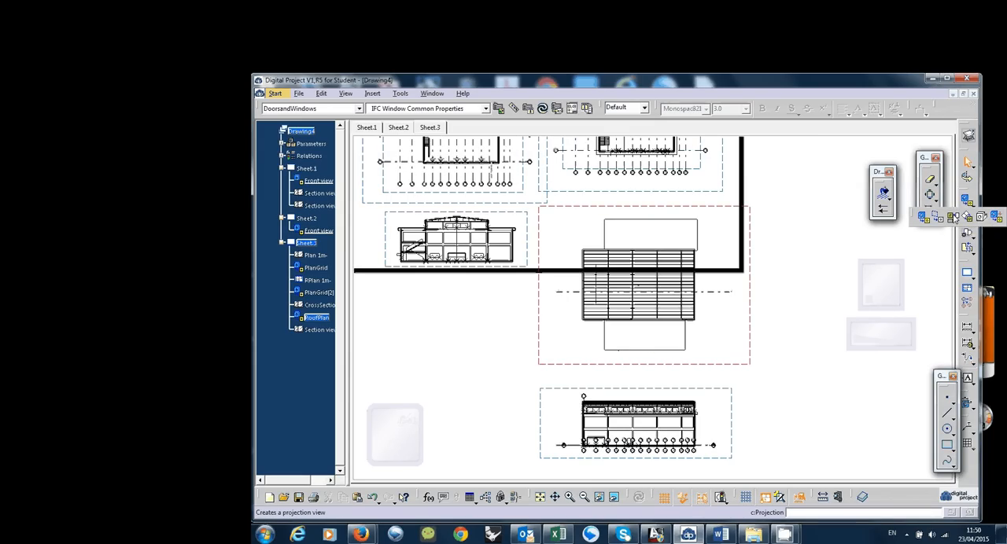
left_click(955, 217)
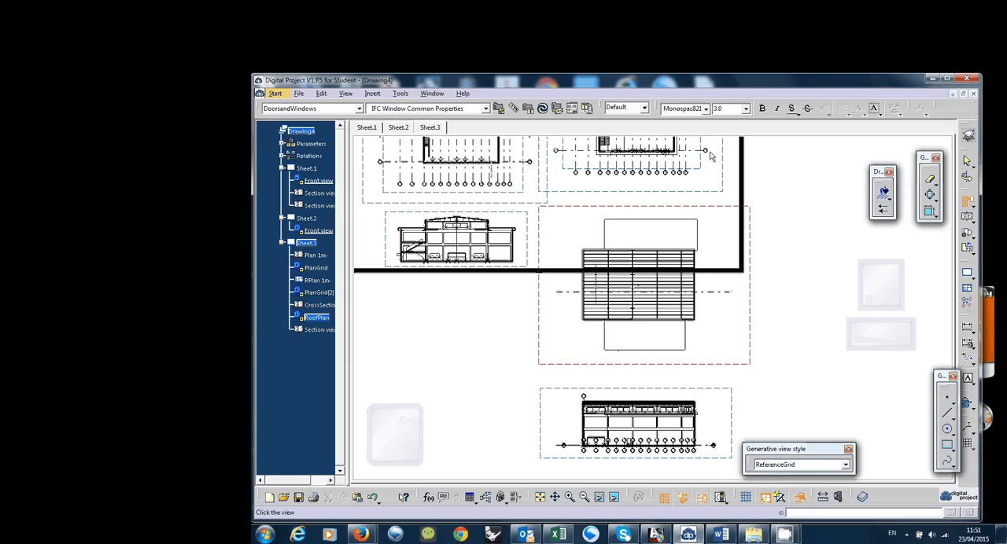
left_click(803, 300)
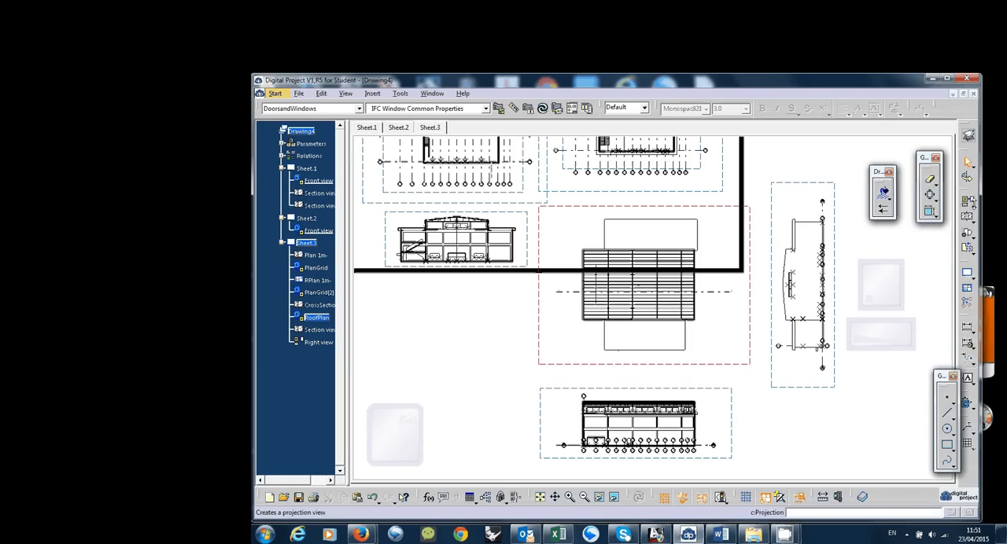
left_click(935, 214)
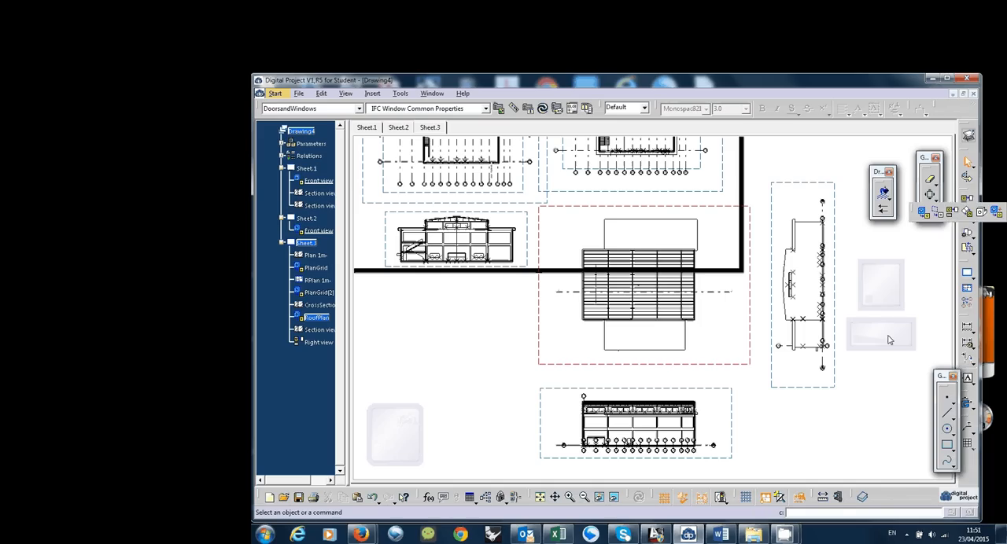
left_click(826, 384)
right_click(826, 386)
mouse_move(855, 359)
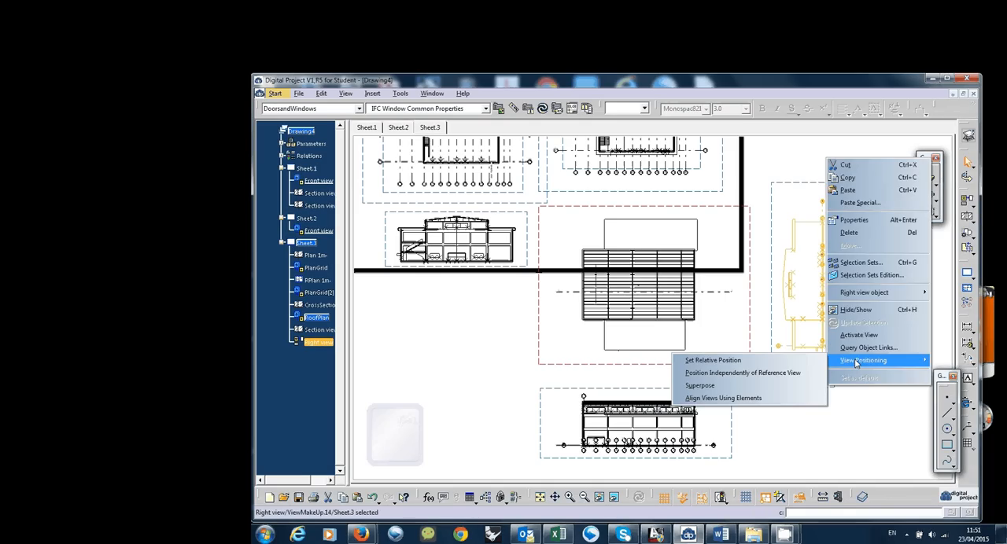
left_click(794, 538)
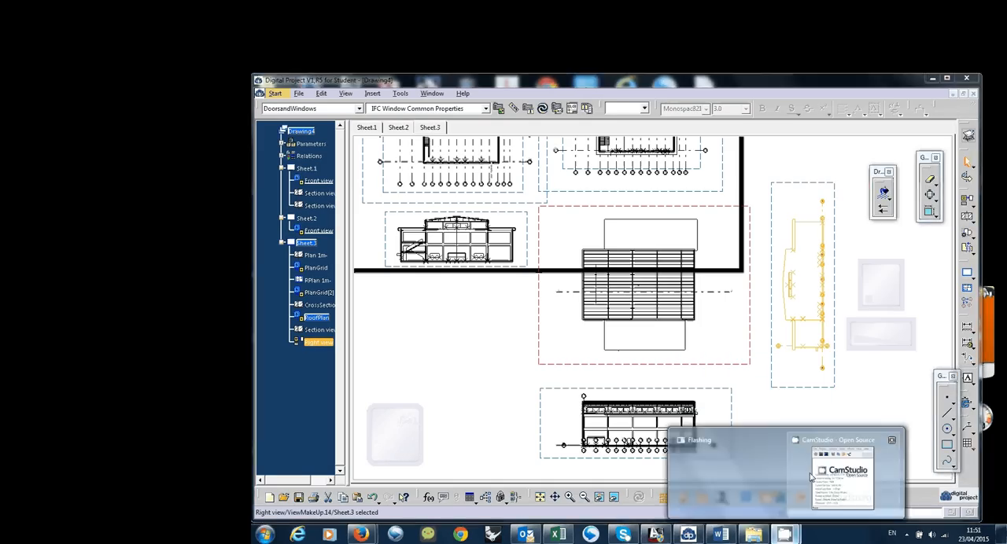
left_click(826, 481)
left_click(815, 343)
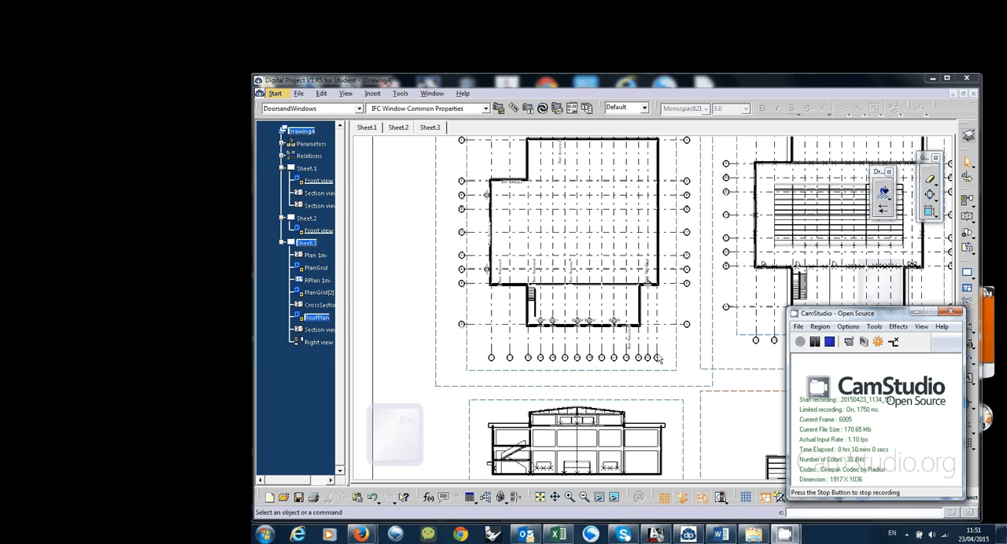
Create a new empty view on Sheet.3 near the lower-left corner of the Plan 1m view and select it in the tree
left_click(399, 347)
mouse_move(419, 363)
middle_mouse_down()
mouse_move(425, 349)
mouse_move(432, 378)
mouse_move(547, 387)
mouse_move(535, 389)
middle_mouse_up()
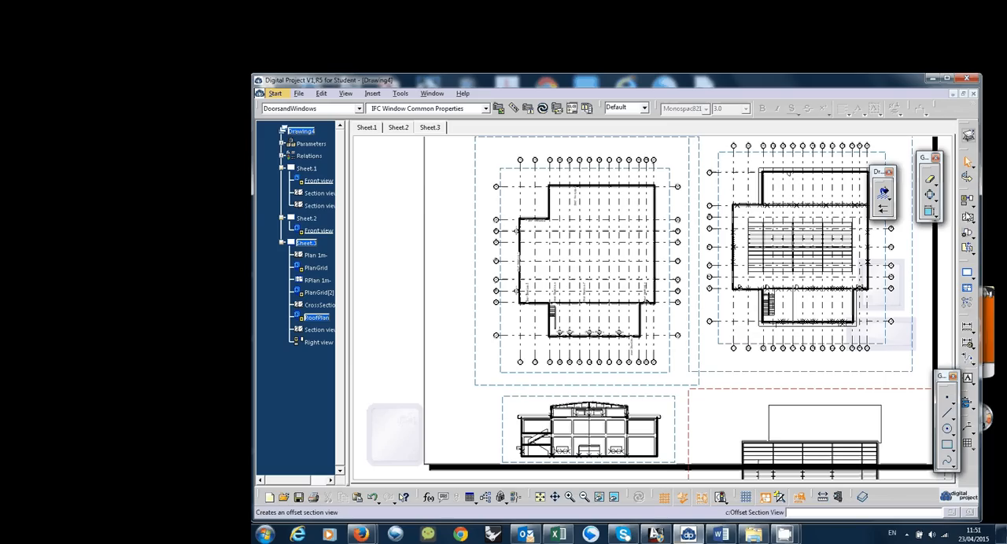
left_click(973, 206)
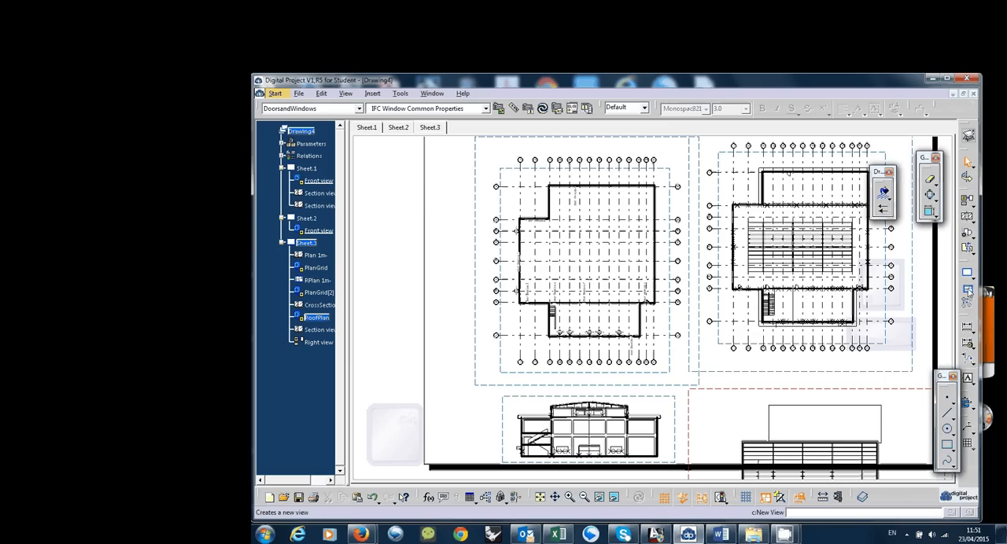
left_click(968, 289)
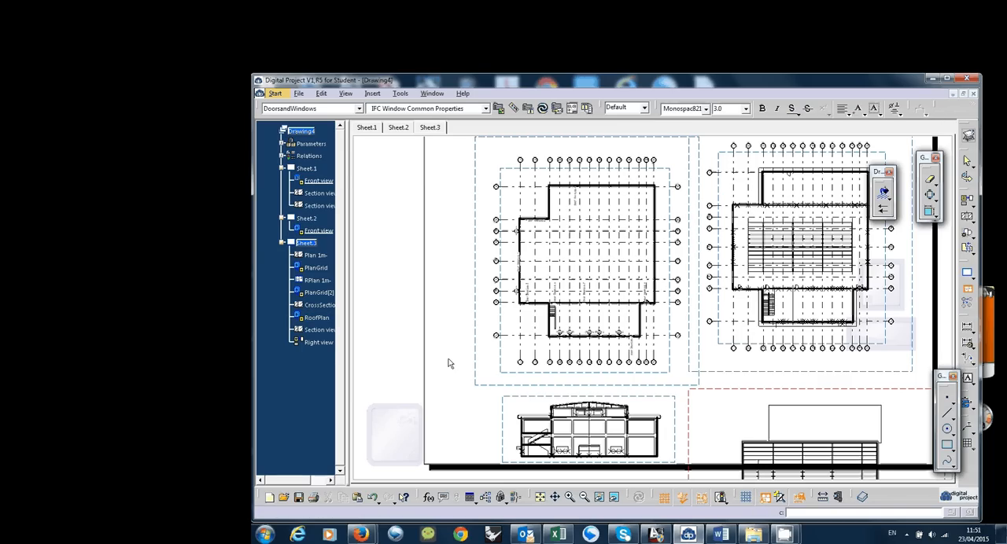
left_click(449, 360)
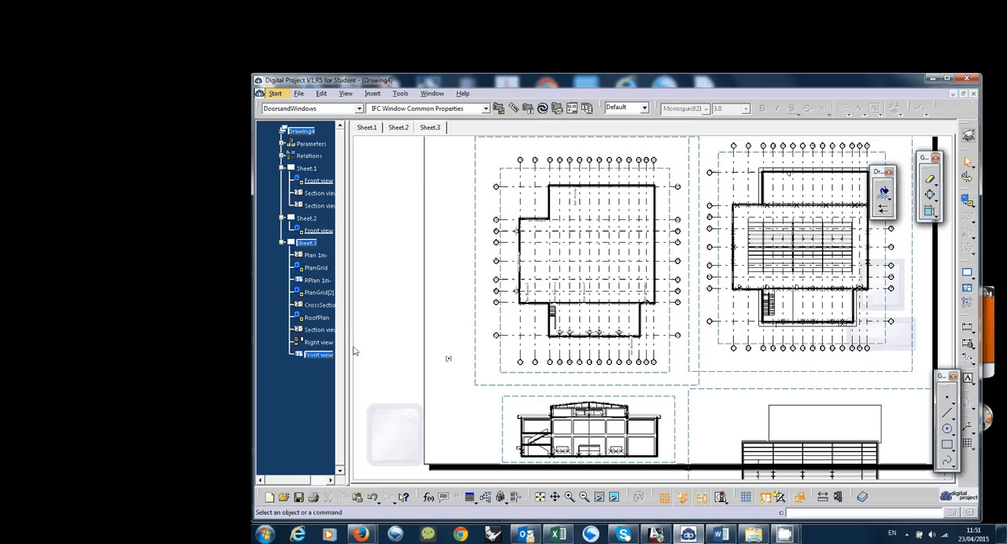
left_click_drag(349, 343, 355, 343)
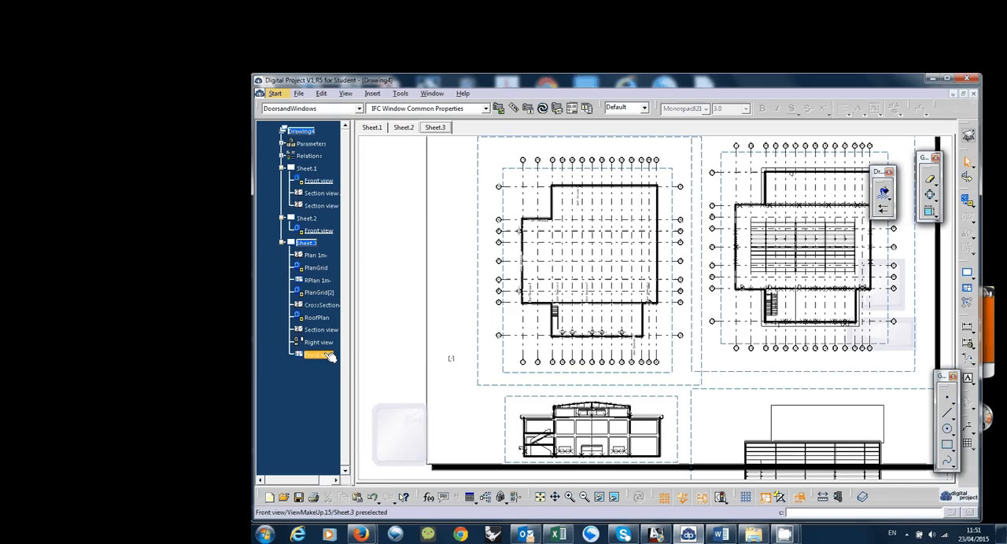
left_click(332, 356)
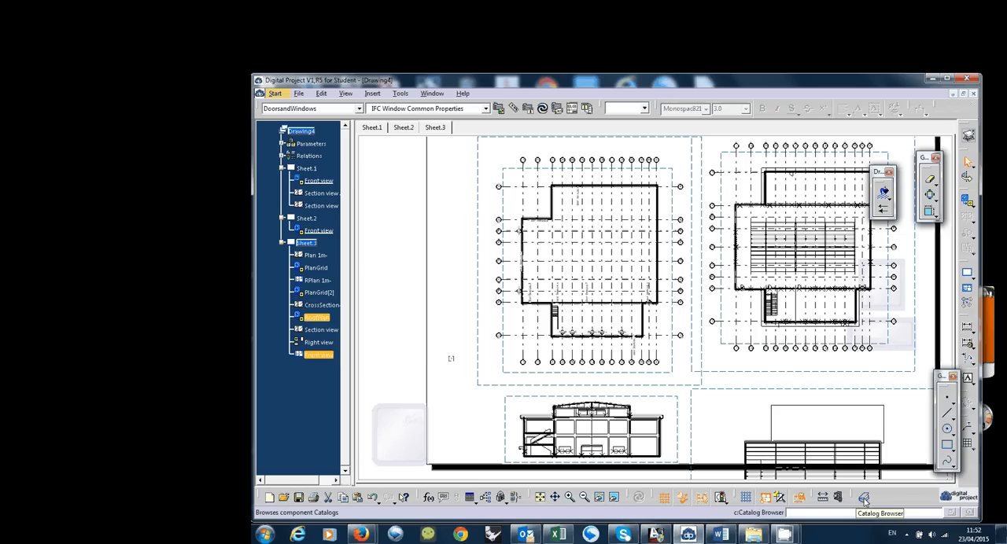
Open the Reference family of the ArchitecturalAnnotations catalog in the Catalog Browser
left_click(865, 498)
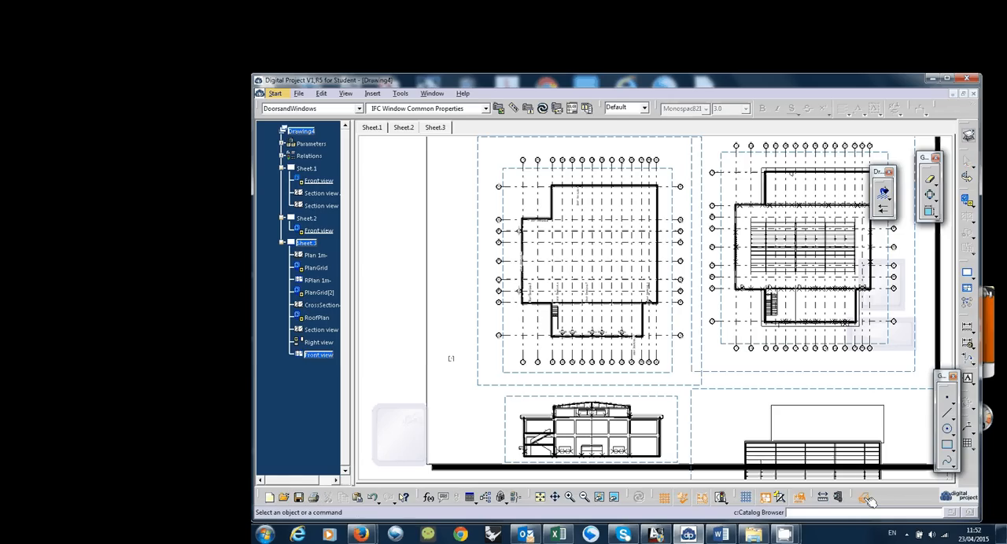
left_click_drag(515, 89, 719, 132)
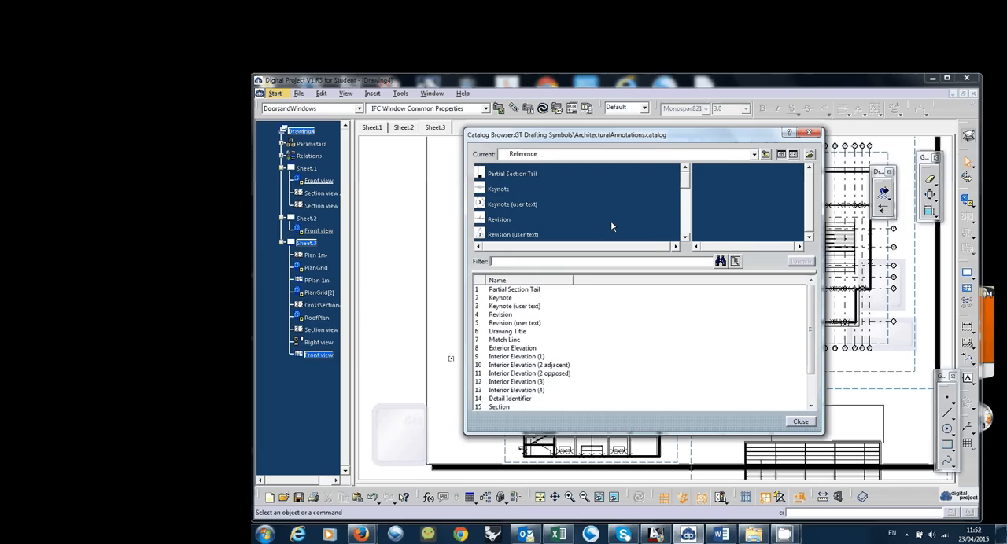
left_click_drag(616, 132, 625, 133)
left_click(739, 157)
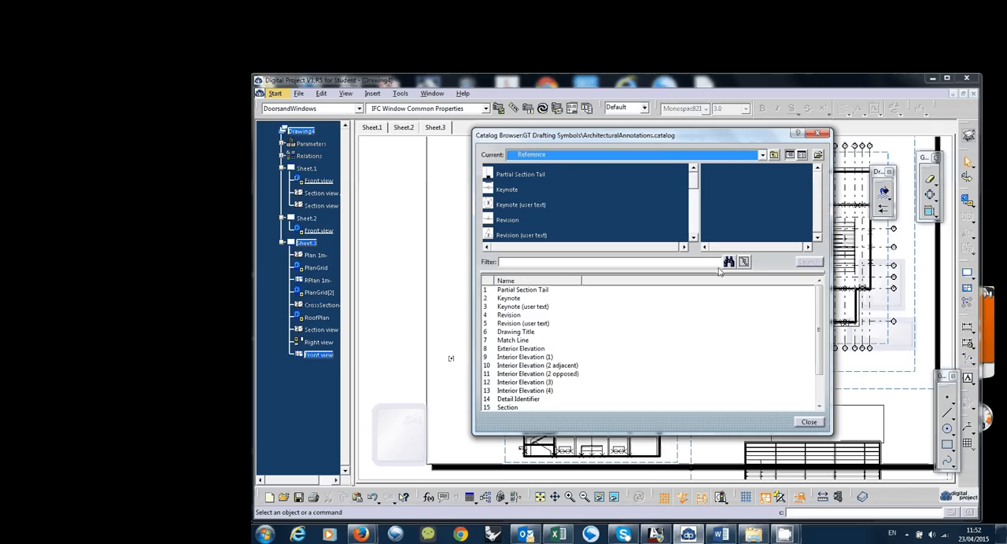
left_click(774, 155)
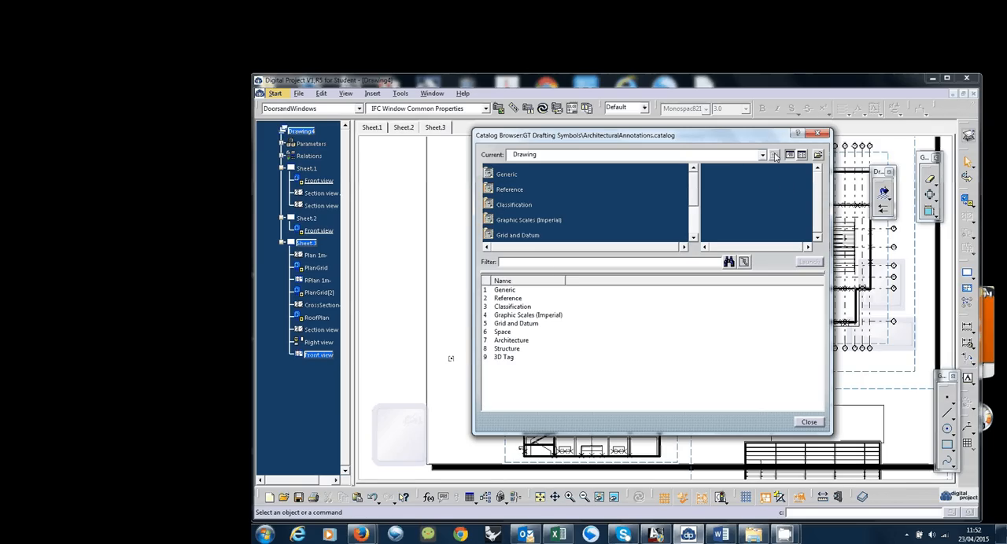
left_click(527, 299)
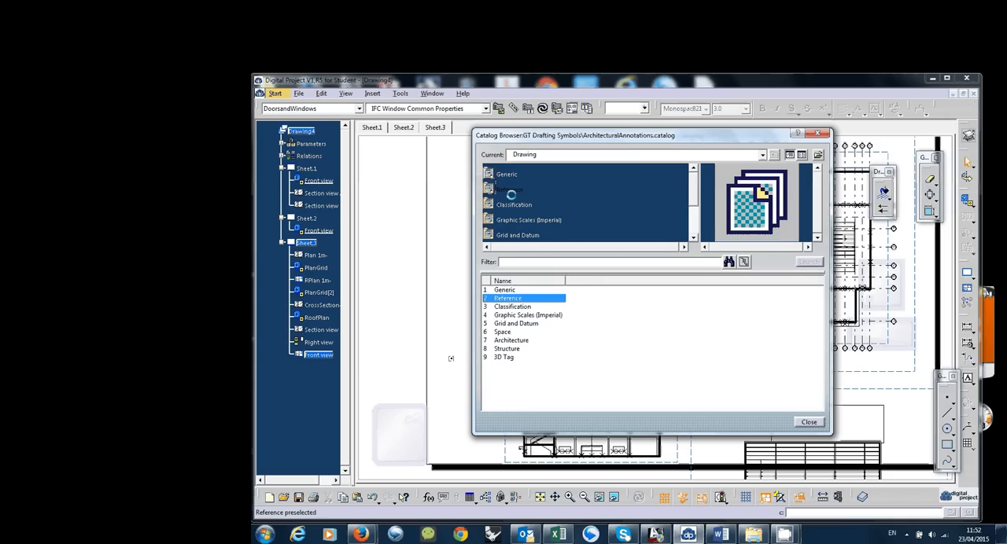
left_click(551, 212)
double_click(523, 194)
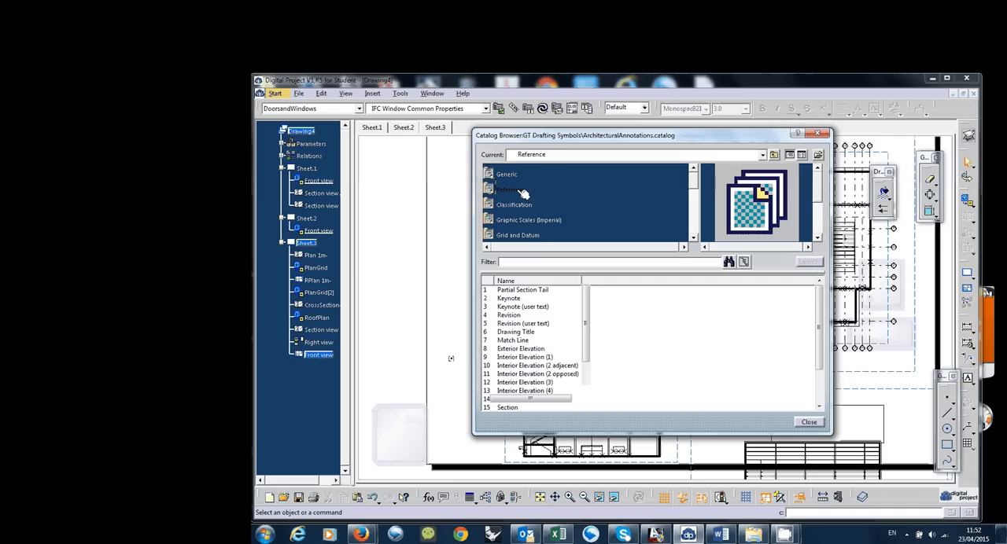
Insert the Drawing Title symbol from the catalog into the new view, placing it just below the 1 m plan
scroll(562, 227, "down", 3)
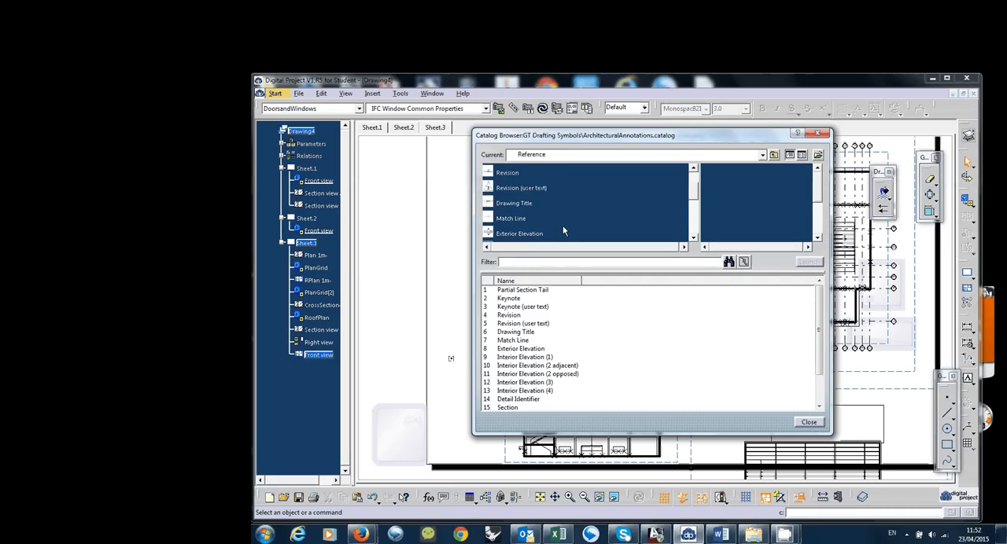
scroll(562, 227, "down", 1)
left_click(523, 196)
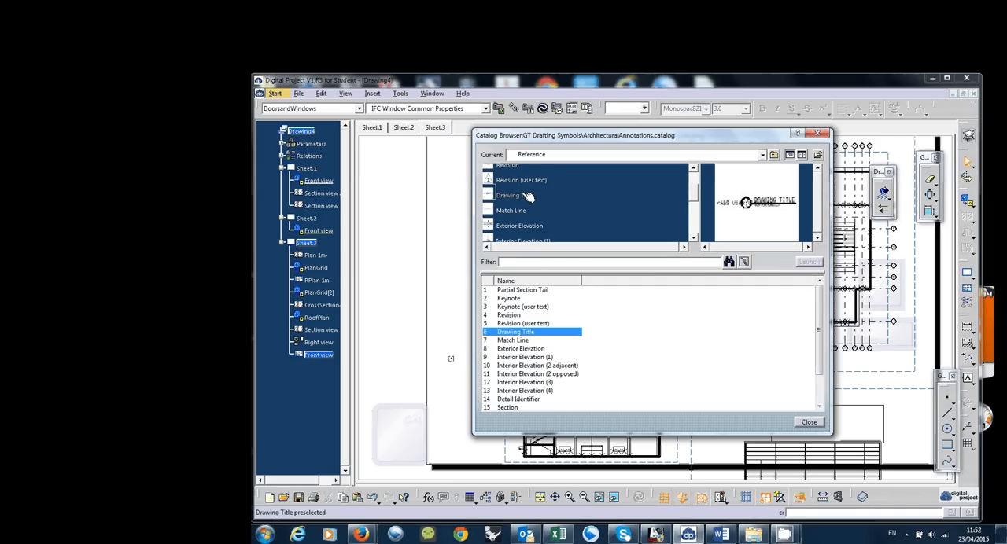
double_click(520, 196)
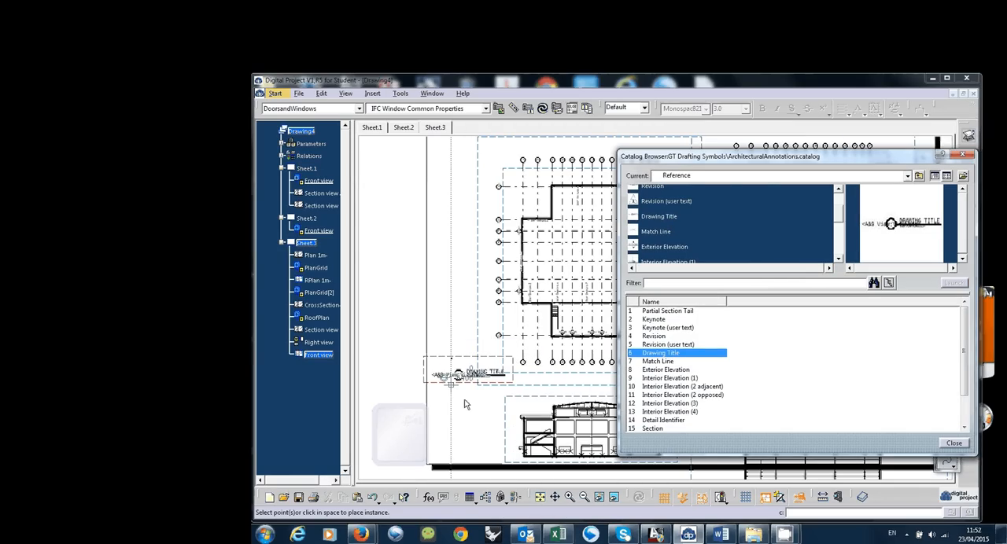
left_click(519, 390)
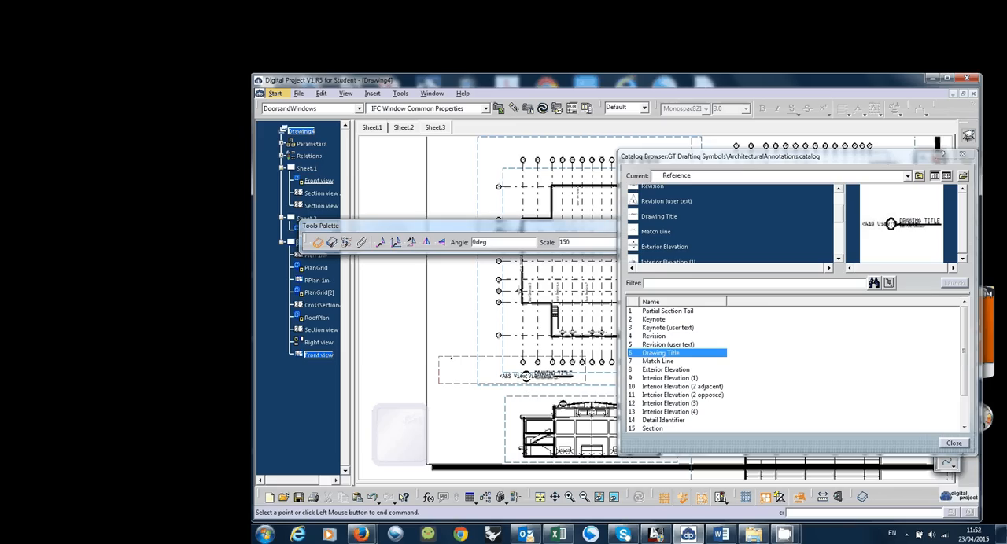
left_click(491, 384)
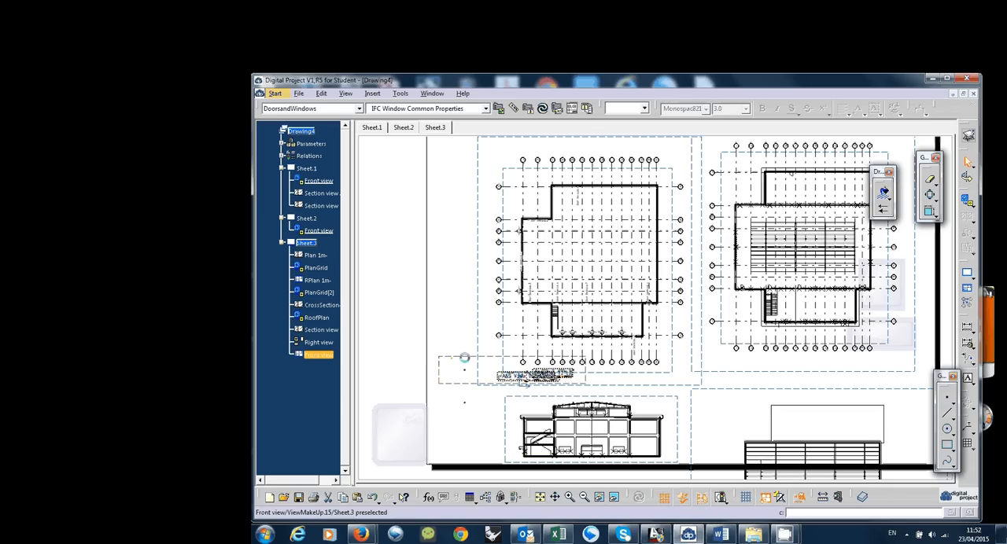
Examine the template text fields of the drawing title symbol placed below the 1 m plan
left_click_drag(464, 362, 462, 365)
middle_click_drag(623, 392, 617, 315)
mouse_move(405, 472)
middle_mouse_down()
mouse_move(640, 351)
mouse_move(682, 347)
middle_mouse_up()
middle_click_drag(681, 347, 681, 295, "ctrl")
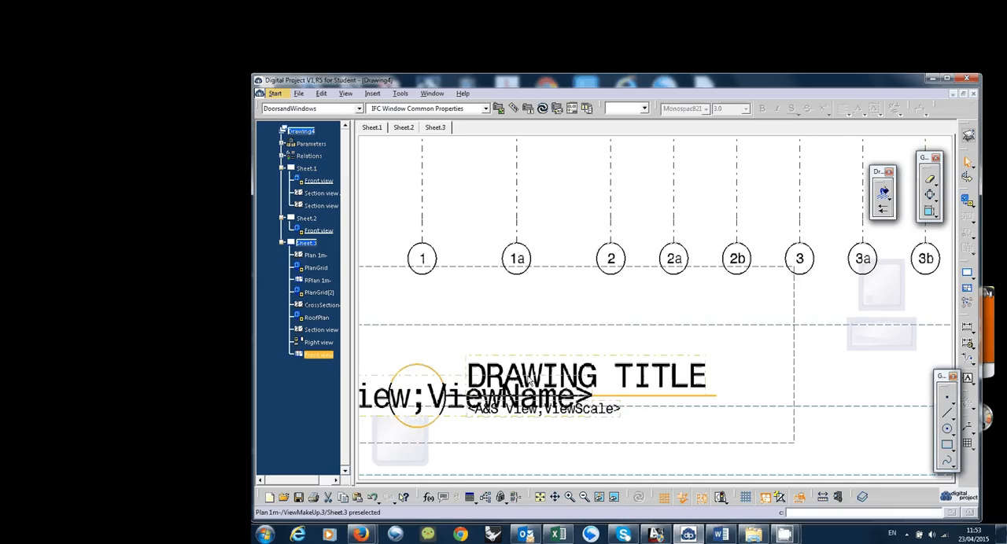
left_click(556, 371)
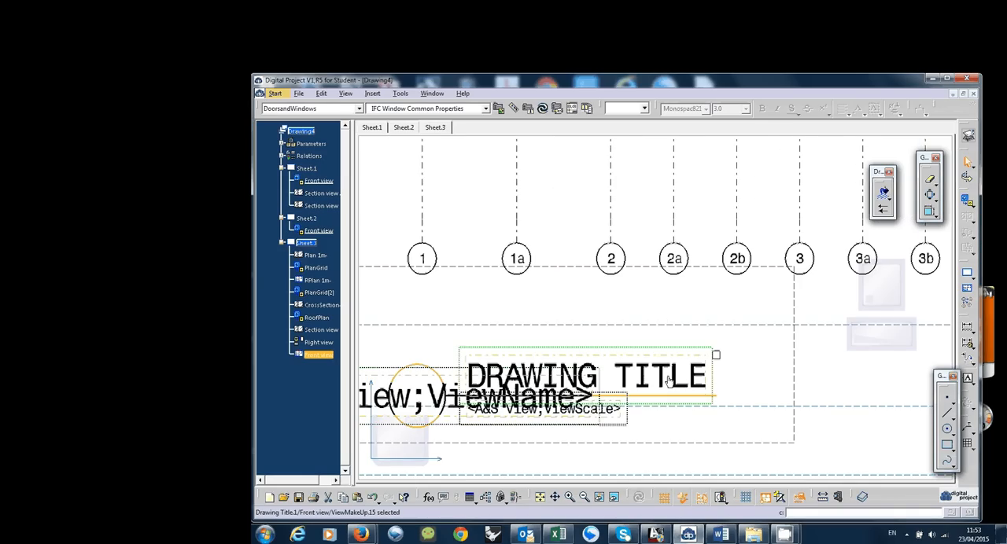
left_click(789, 391)
mouse_move(662, 423)
middle_mouse_down()
mouse_move(636, 395)
mouse_move(570, 403)
middle_mouse_up()
middle_click_drag(571, 403, 570, 450)
mouse_move(584, 358)
middle_mouse_down()
mouse_move(515, 430)
mouse_move(464, 430)
middle_mouse_up()
middle_click_drag(464, 429, 464, 450, "ctrl")
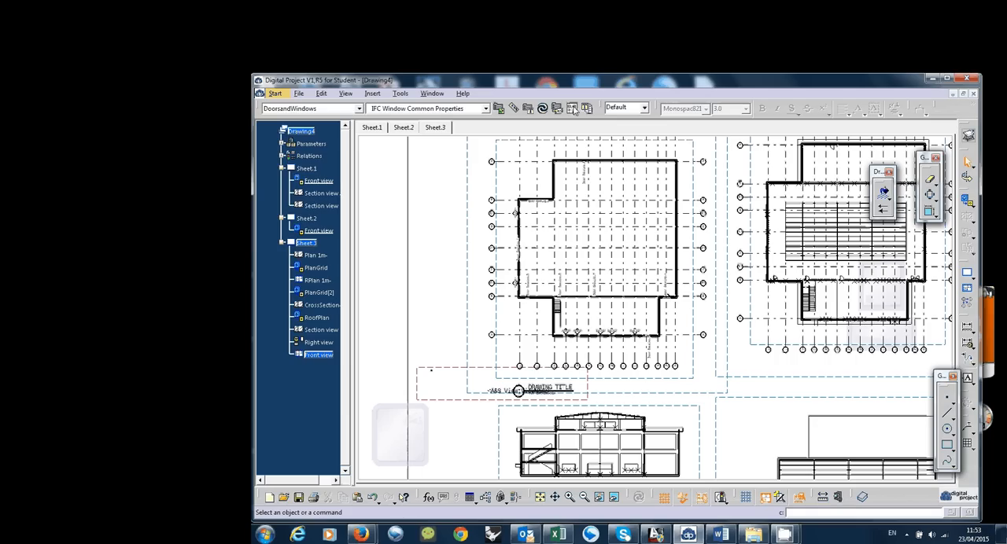
Tile the drawing and PowerStation windows side by side and collapse Grid X and Grid Y to reach Sheet.3 under A&S Sheets
left_click(432, 93)
left_click(347, 132)
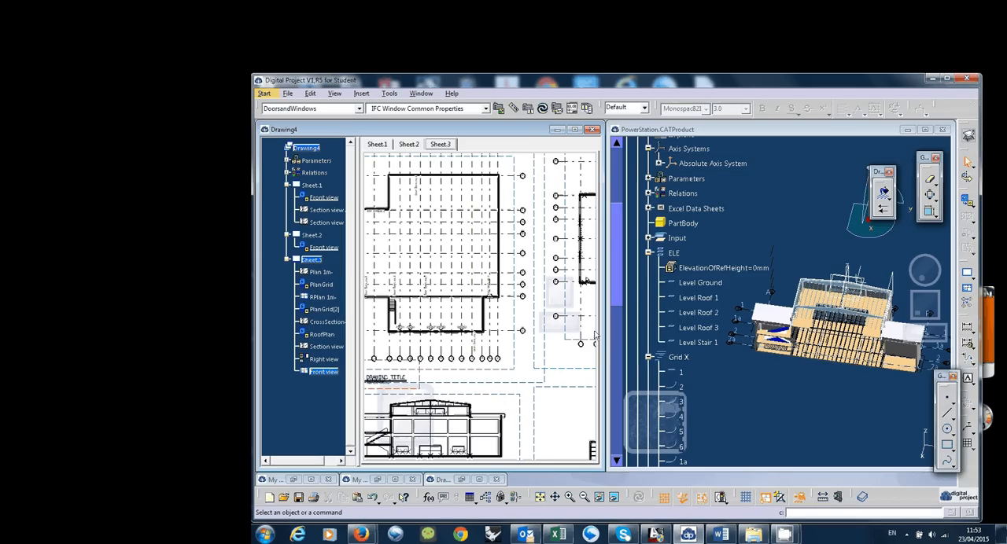
left_click(669, 358)
left_click(651, 355)
scroll(657, 352, "down", 3)
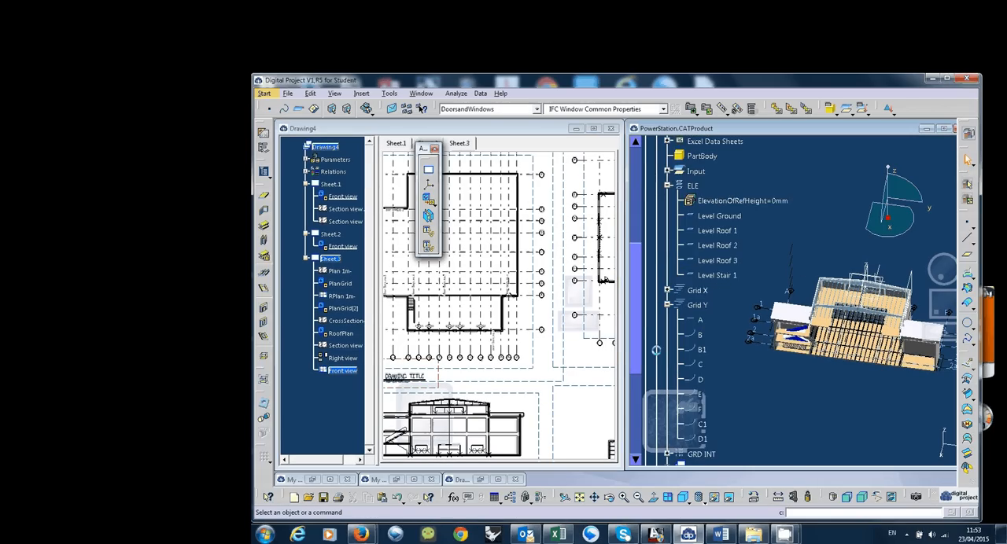
left_click(669, 273)
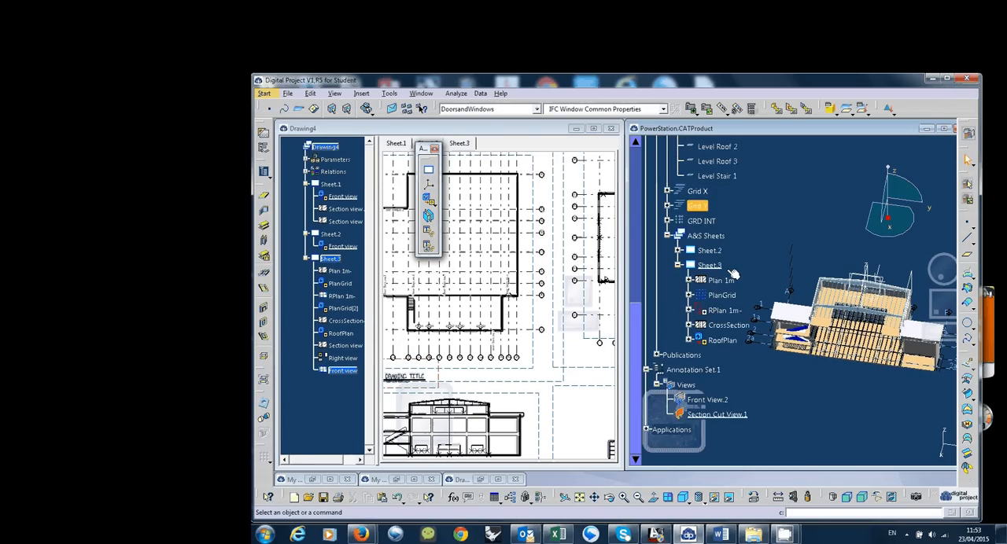
scroll(733, 272, "down", 3)
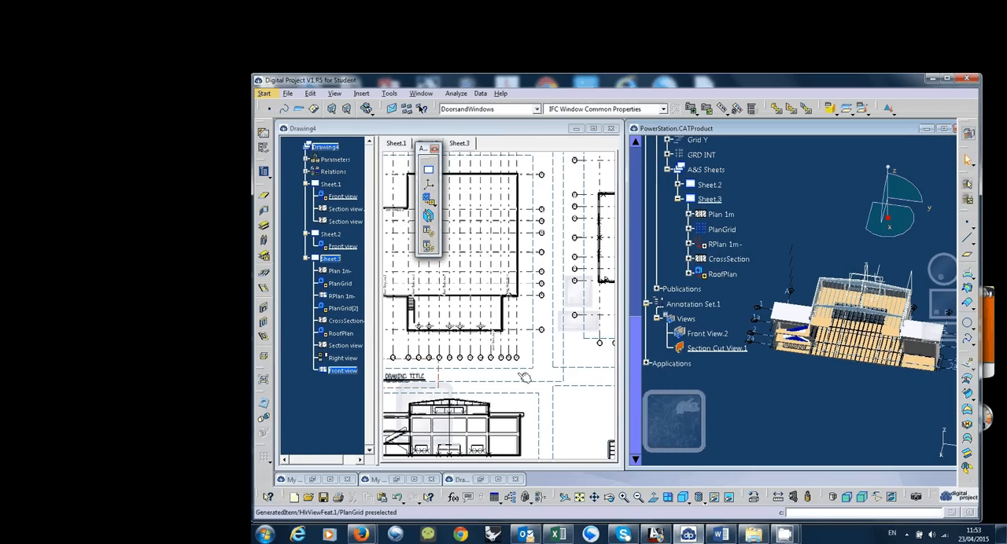
Link the drawing title symbol's text templates to the Plan 1m view under Sheet.3 in the PowerStation tree
left_click(556, 340)
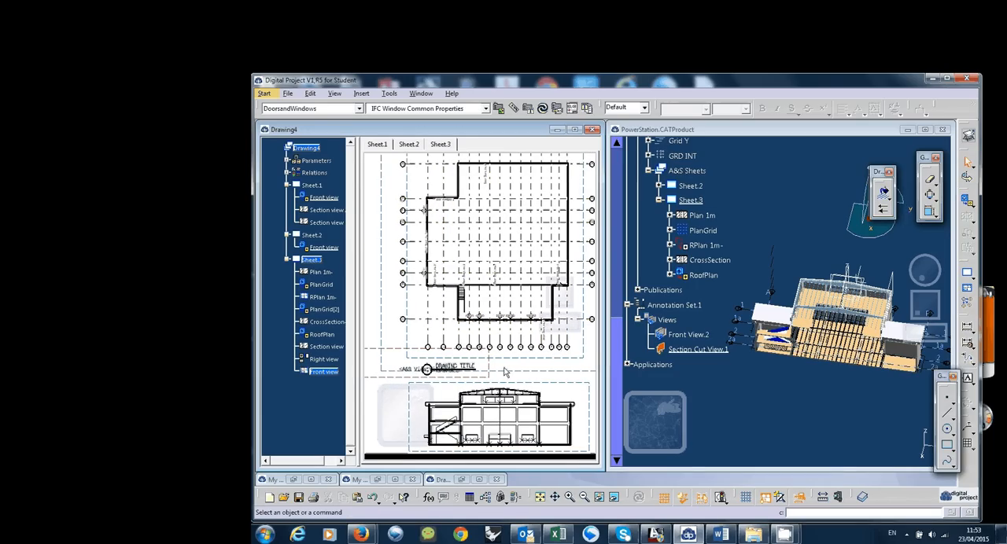
middle_click_drag(504, 372, 477, 354)
mouse_move(550, 353)
middle_mouse_down()
mouse_move(499, 358)
mouse_move(465, 335)
mouse_move(524, 355)
middle_mouse_up()
left_click(435, 340)
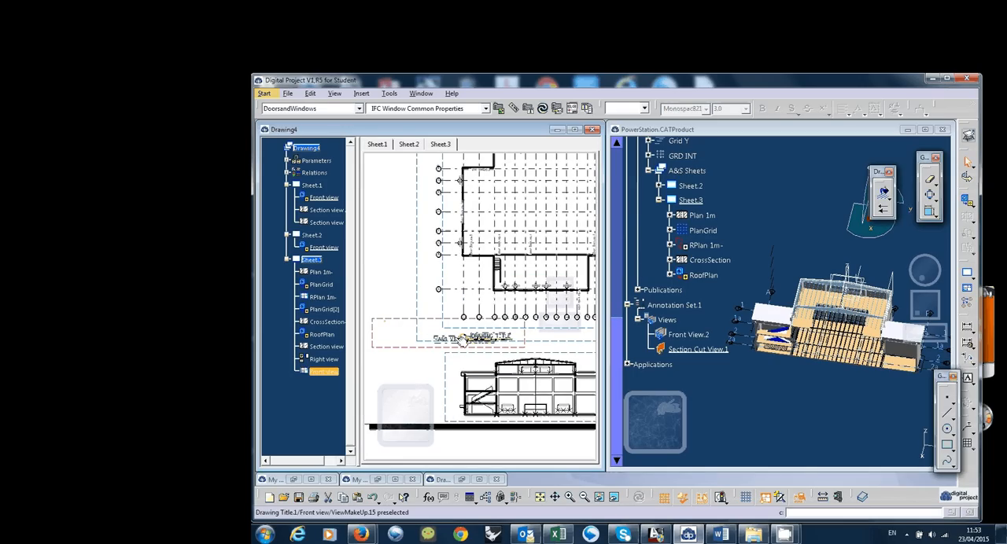
left_click(463, 340)
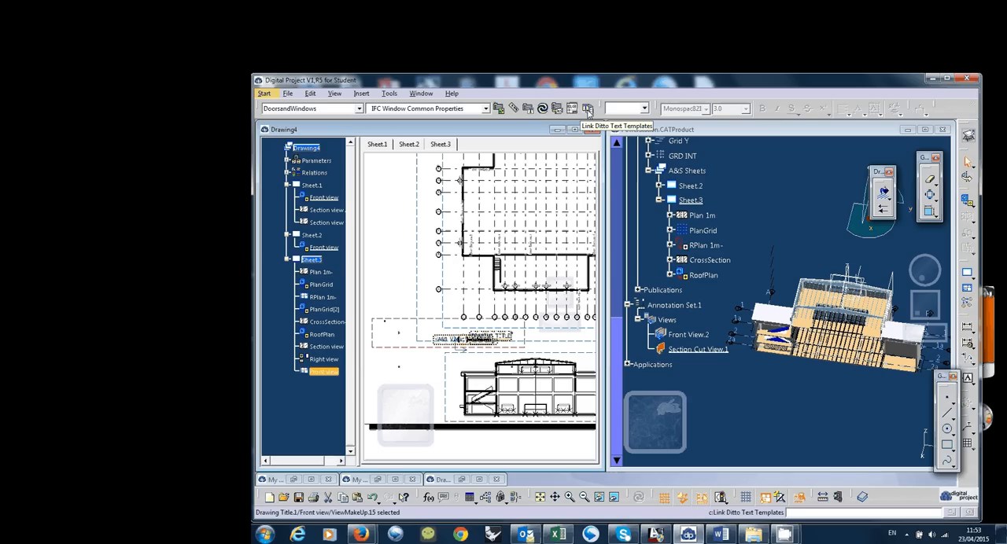
left_click(587, 109)
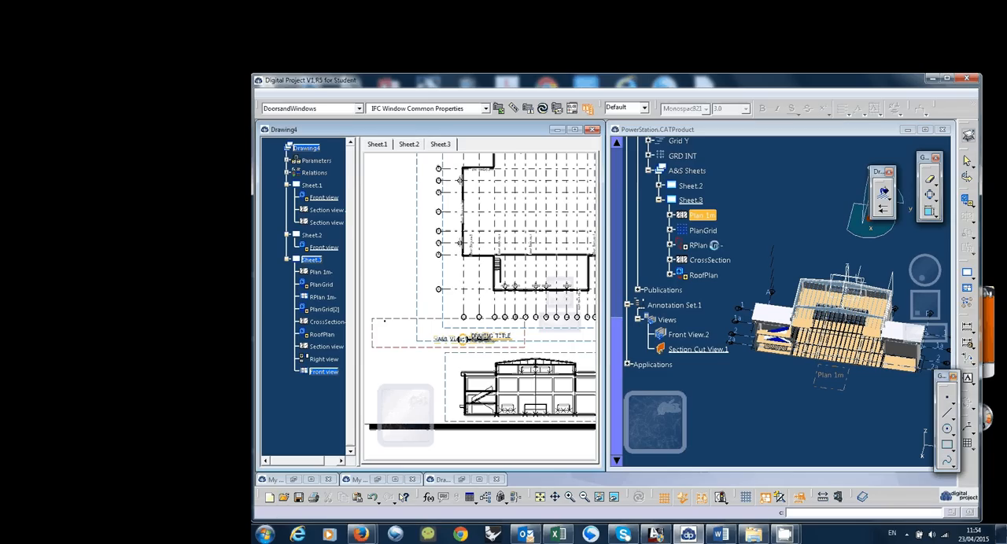
mouse_move(470, 369)
middle_mouse_down()
mouse_move(463, 377)
mouse_move(522, 290)
mouse_move(512, 332)
mouse_move(524, 340)
middle_mouse_up()
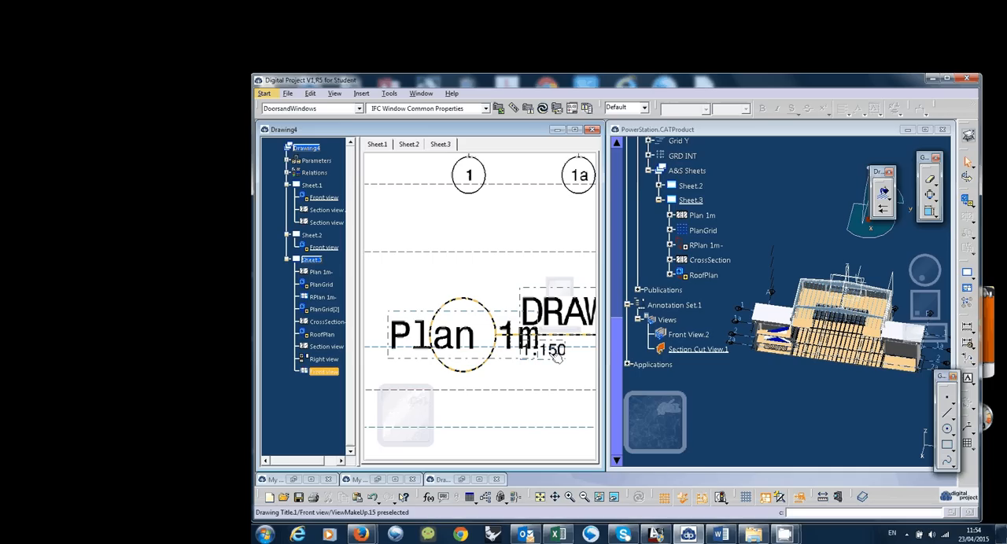
left_click_drag(556, 356, 543, 367)
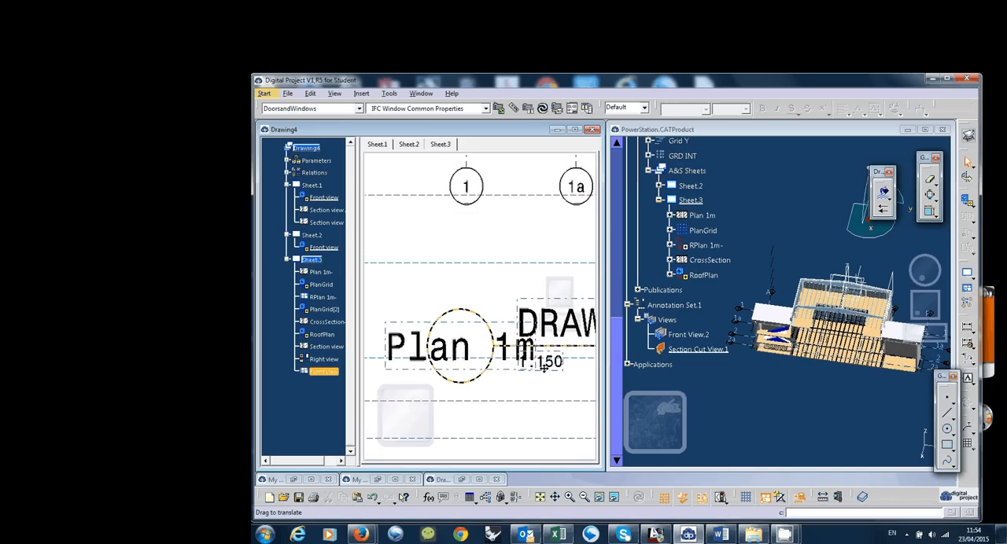
middle_click_drag(544, 369, 542, 439)
middle_click_drag(534, 370, 526, 497)
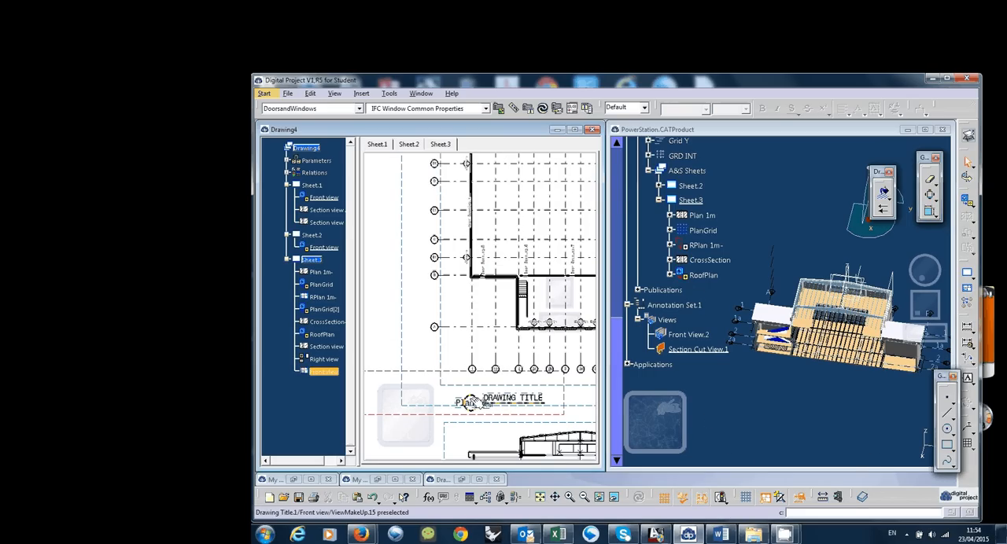
Open the drawing title symbol's DRAWING TITLE text in the text editor and close the editor
left_click(472, 402)
double_click(523, 398)
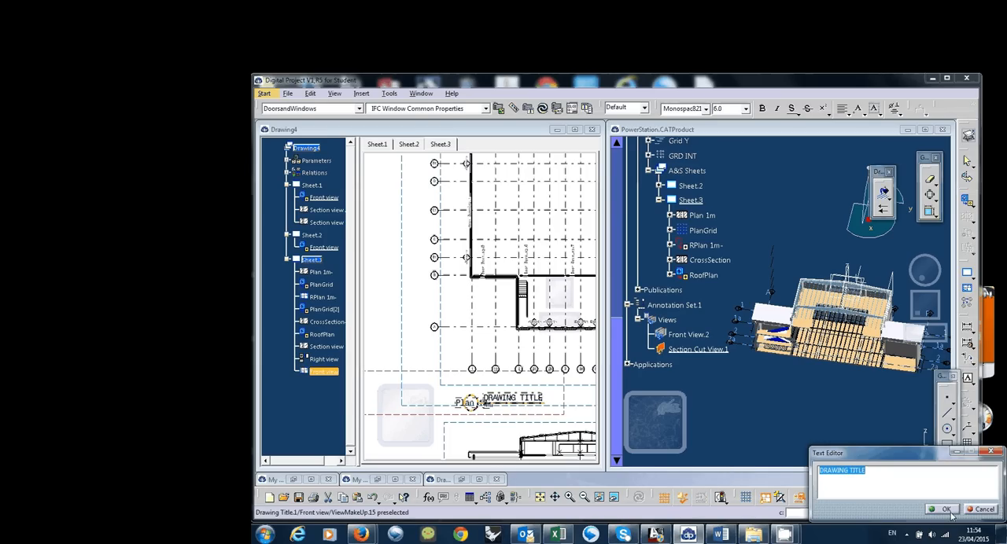
left_click(946, 509)
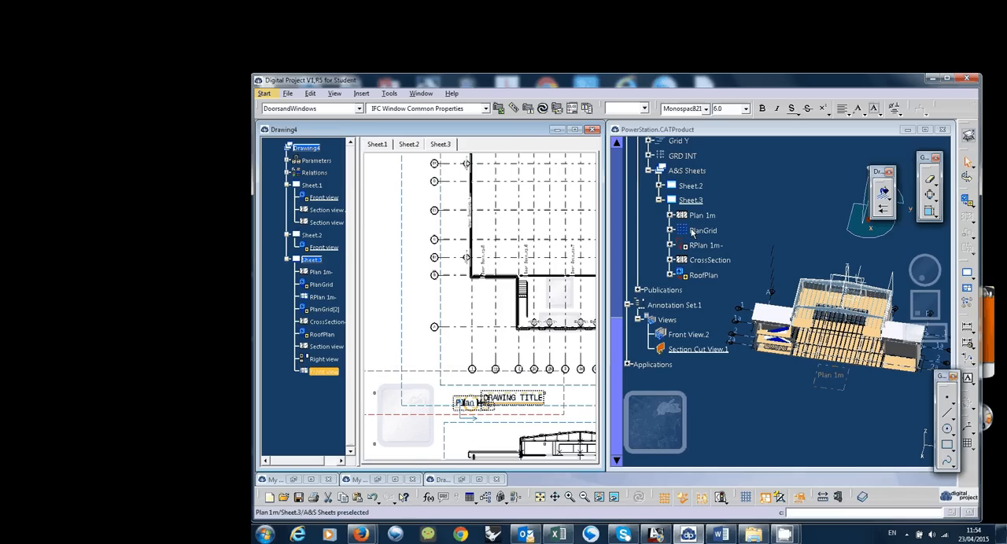
Rename the Plan 1m view under Sheet.3 in the PowerStation tree to P1 and update the active drawing sheet
left_click(700, 215)
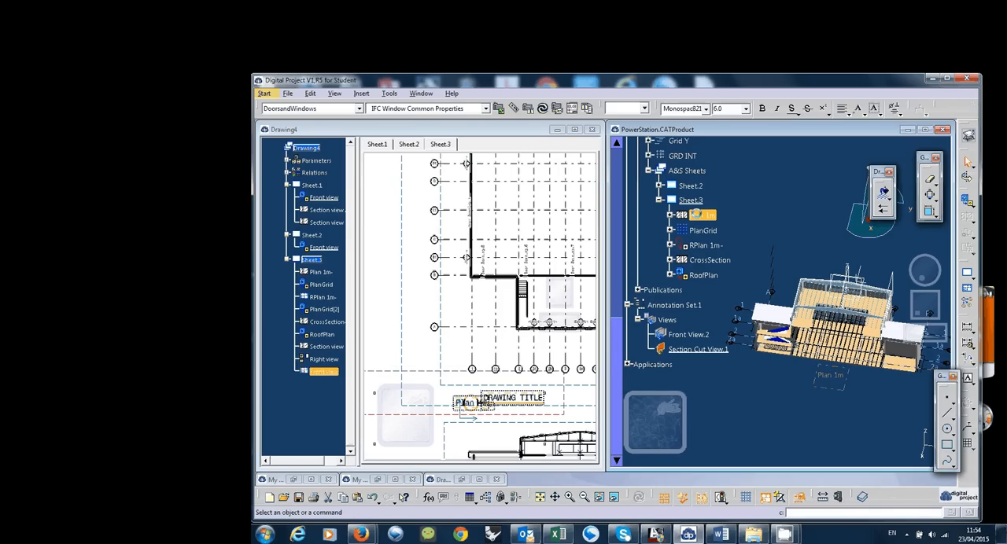
right_click(700, 214)
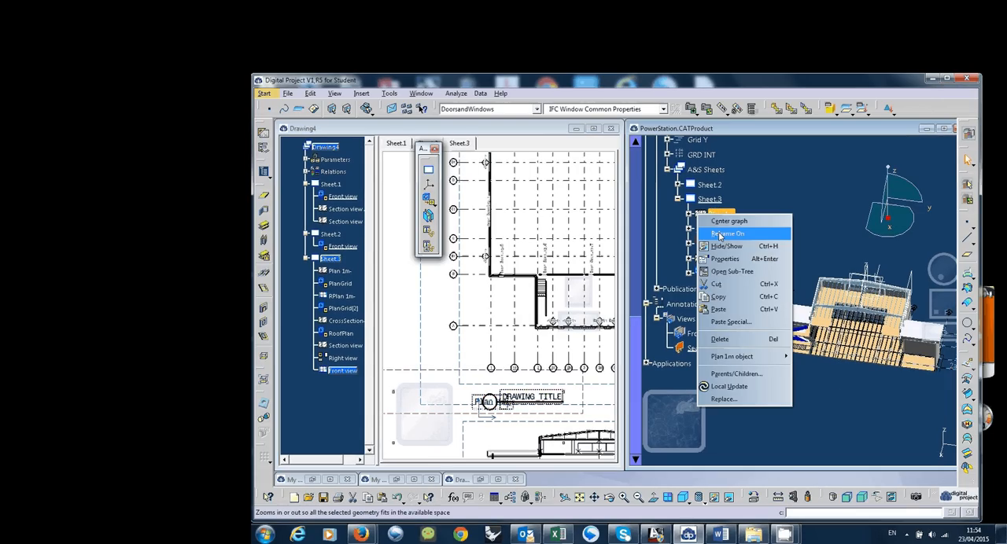
left_click(725, 258)
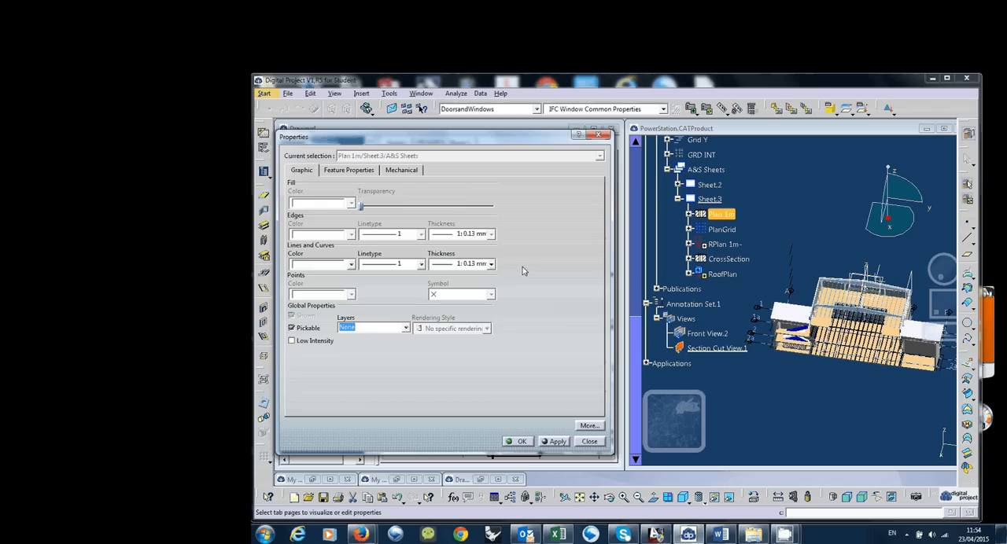
left_click(349, 170)
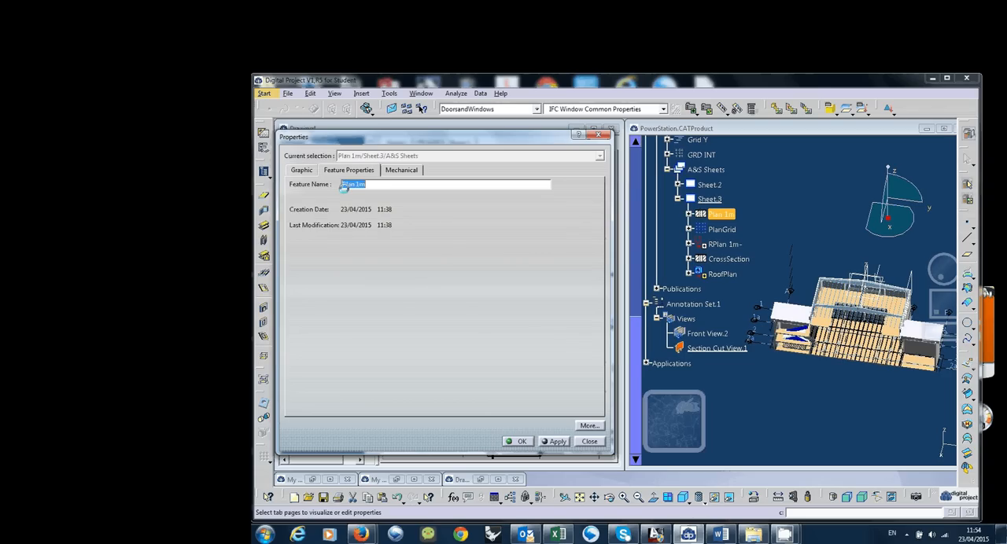
left_click(365, 185)
left_click_drag(342, 184, 389, 184)
type("Pl")
left_click(555, 441)
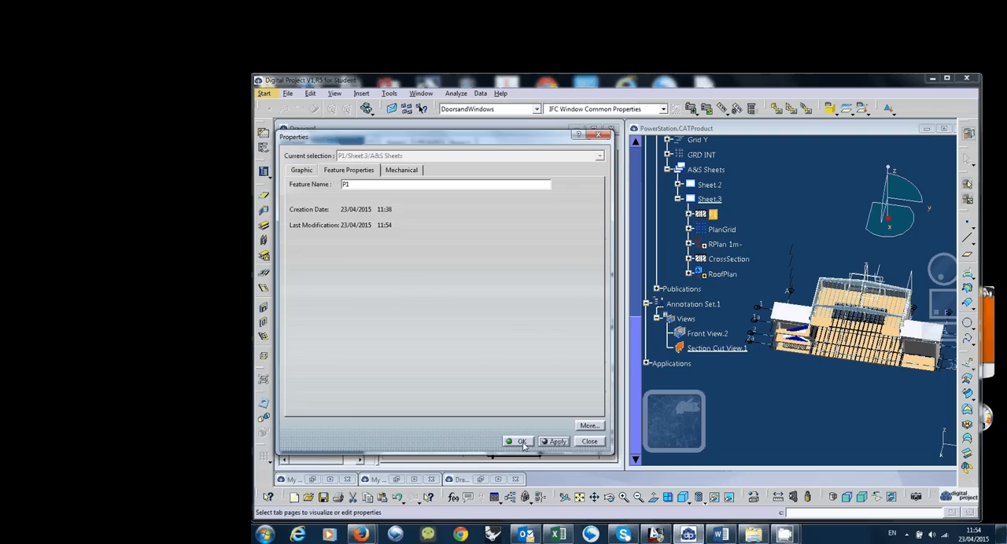
left_click(521, 441)
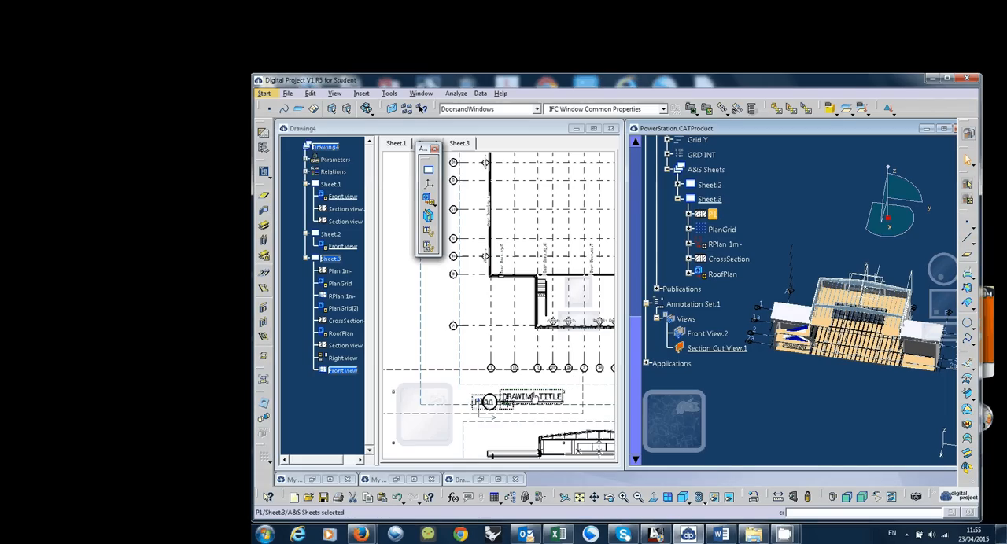
left_click(480, 392)
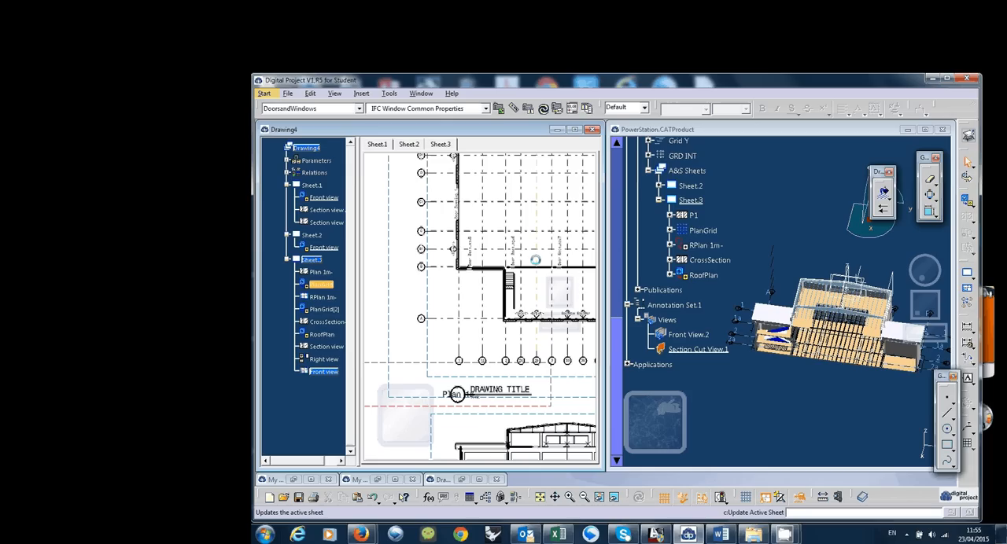
mouse_move(785, 534)
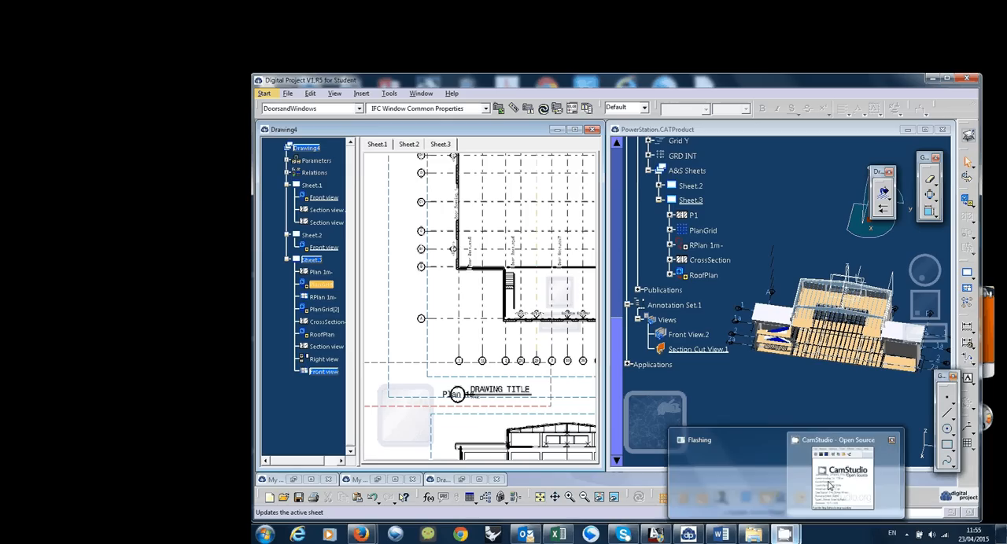
left_click(828, 486)
left_click(822, 358)
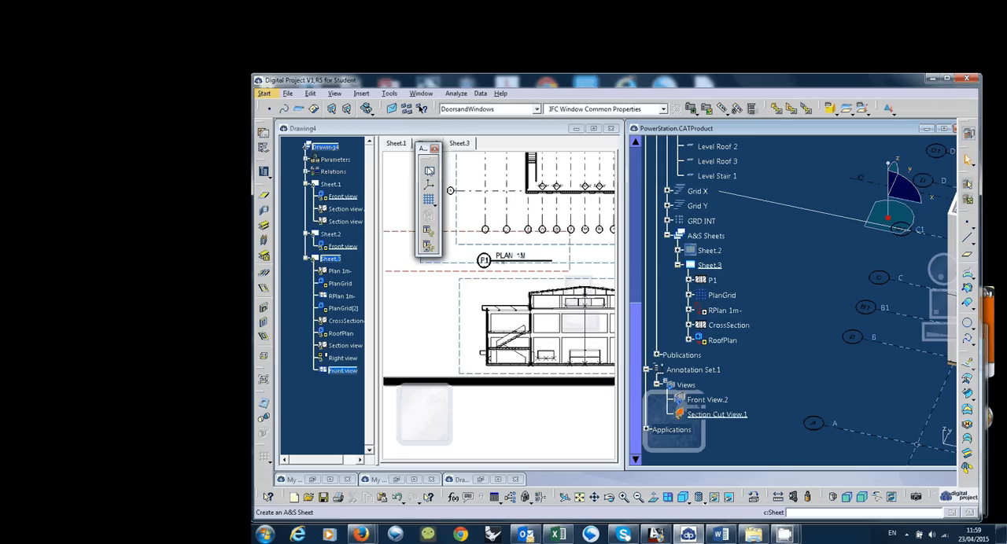
Start a new grid view with the ElevationGrid style and name it ELE LEVEL
left_click_drag(423, 149, 410, 143)
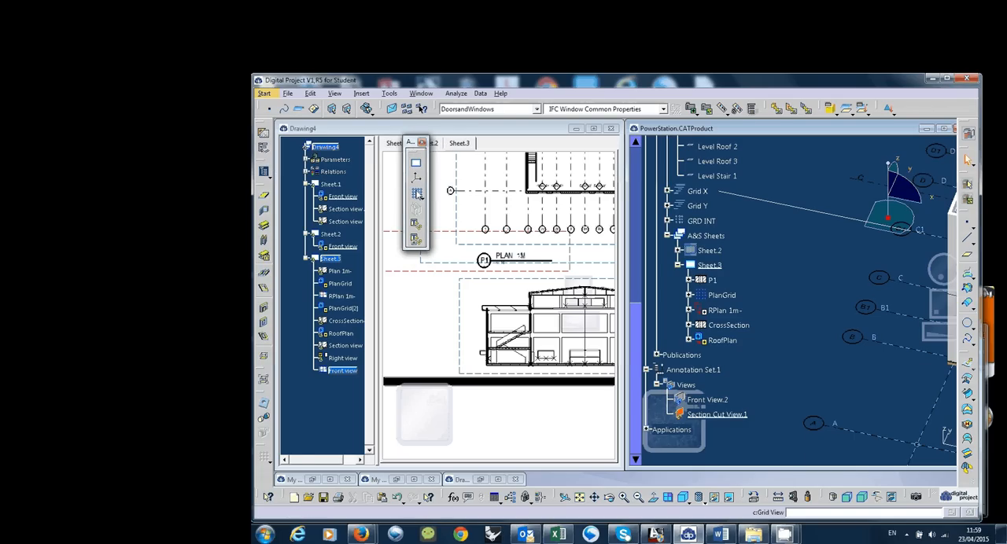
left_click(418, 195)
left_click_drag(523, 290, 564, 281)
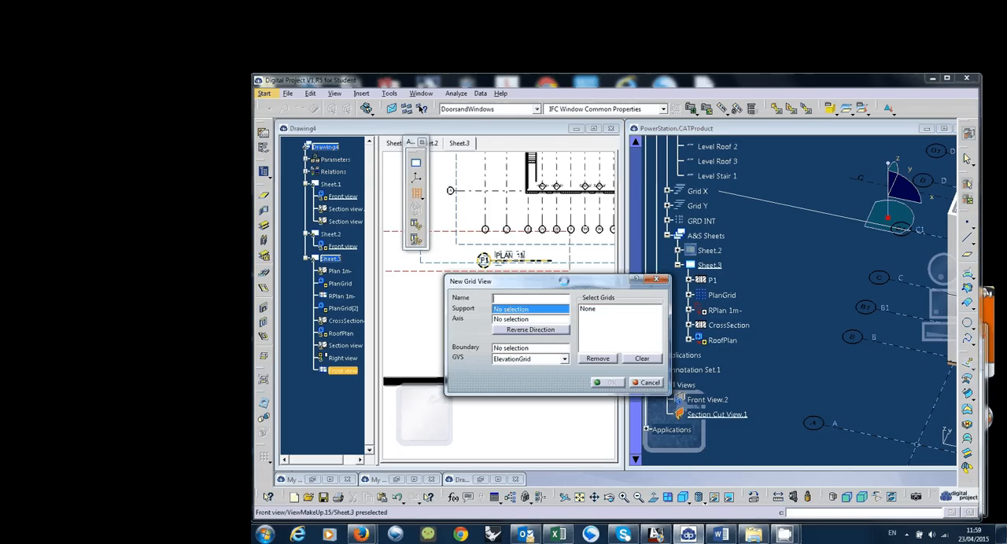
left_click(563, 359)
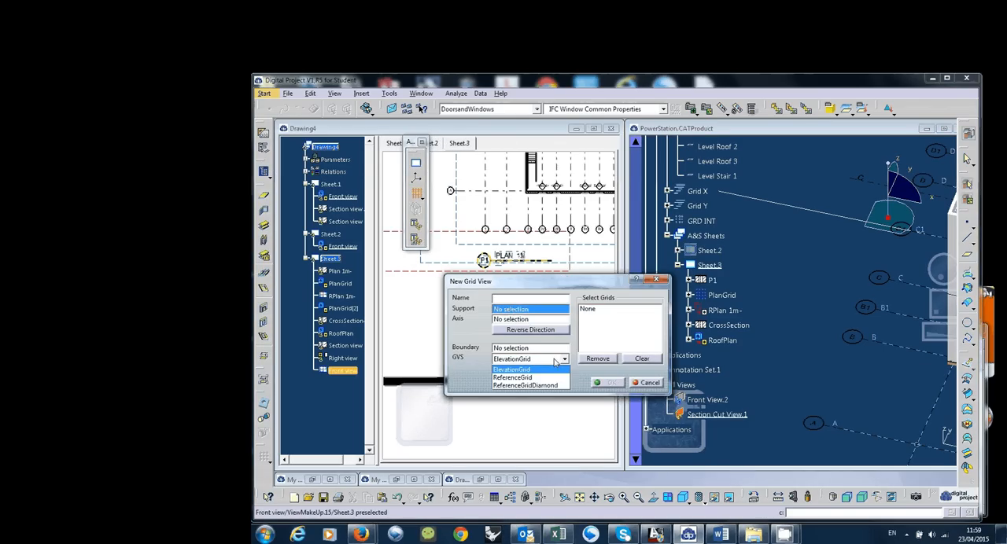
left_click(531, 370)
left_click(521, 298)
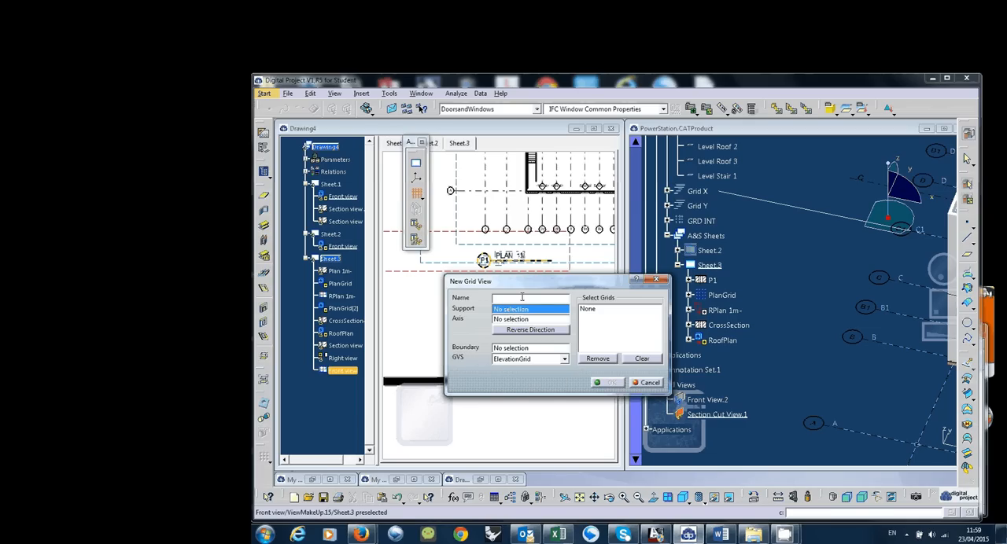
type("LE ")
type("LE")
type(" LE")
type("VEL")
Create the ELE LEVEL grid view with support A, the Absolute Axis System as axis, and the ELE levels as grids
left_click(844, 433)
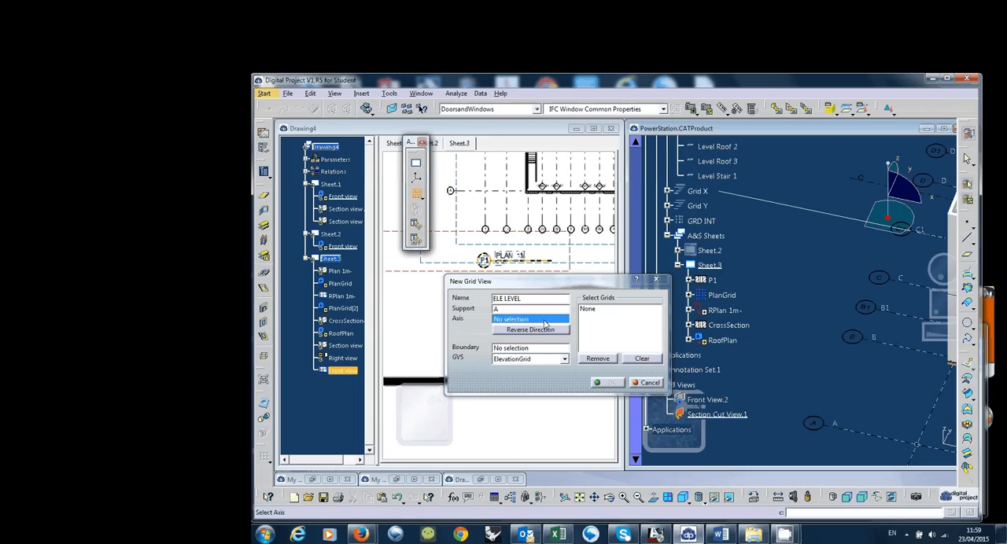
scroll(793, 302, "up", 5)
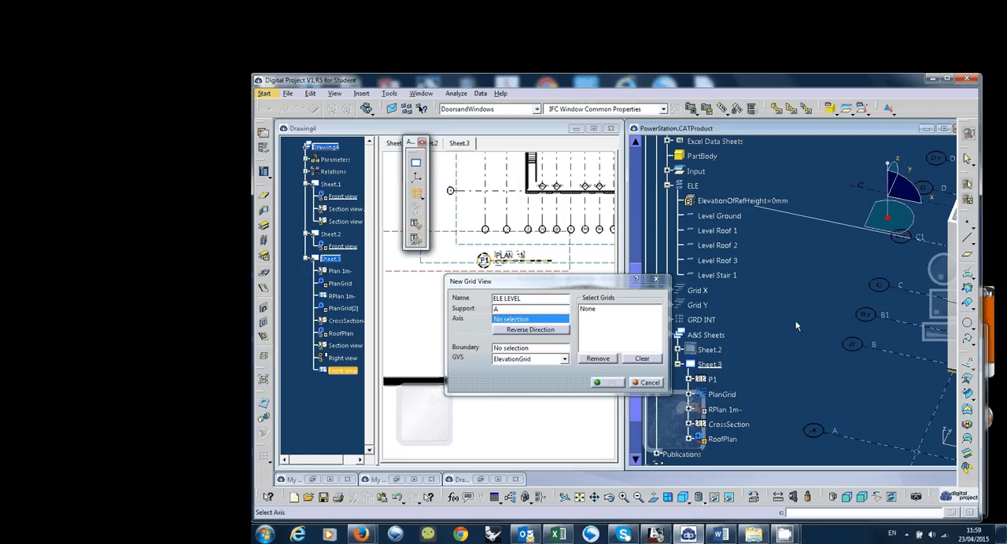
left_click(739, 196)
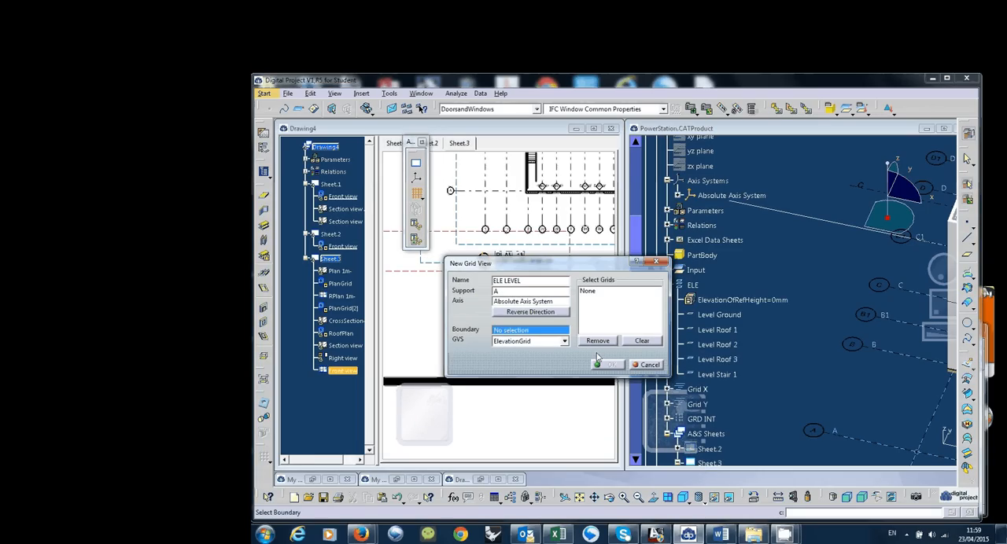
left_click(617, 311)
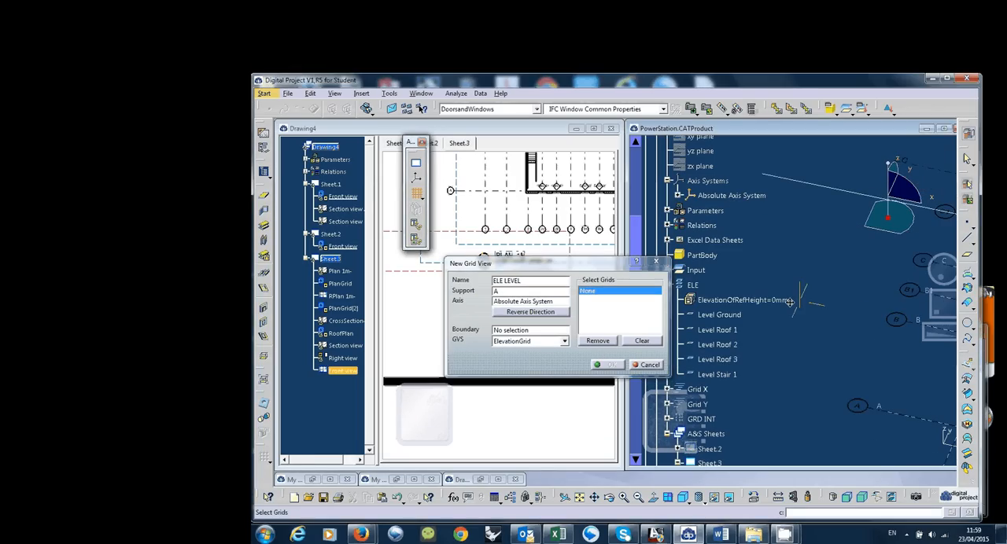
left_click(855, 377)
middle_click_drag(823, 352, 807, 382)
left_click(606, 365)
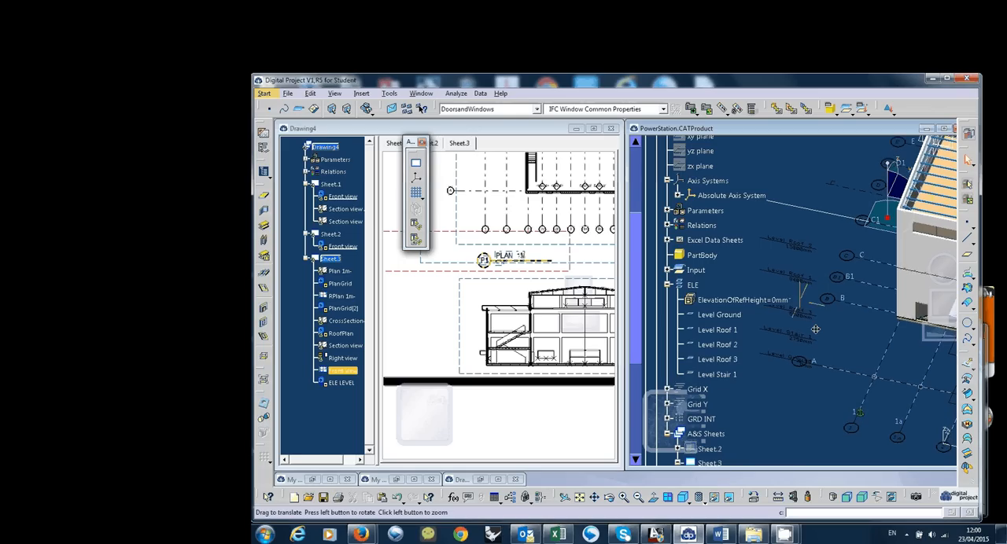
middle_click_drag(815, 330, 837, 307)
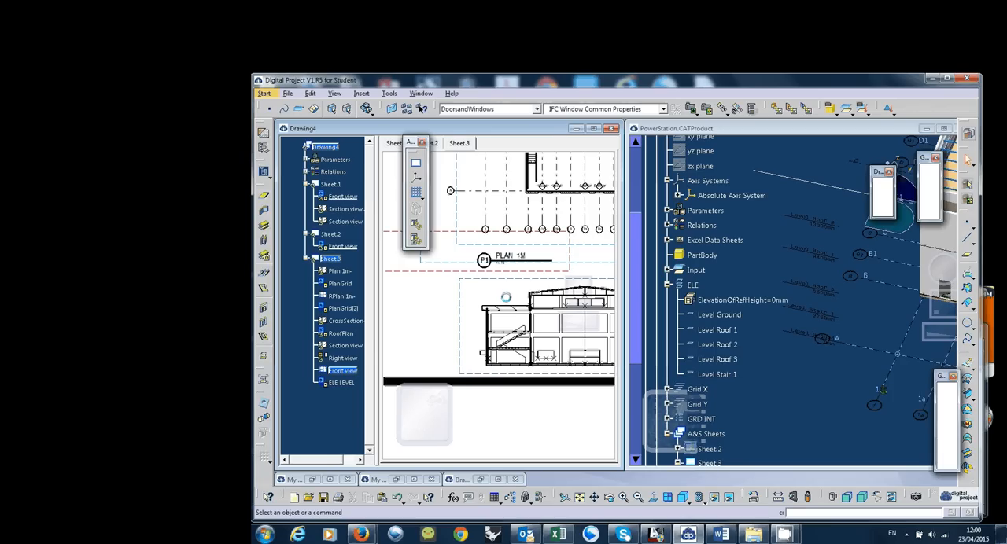
Activate the ELE LEVEL view on Sheet.3
mouse_move(431, 379)
middle_mouse_down()
mouse_move(525, 376)
mouse_move(476, 338)
mouse_move(481, 319)
middle_mouse_up()
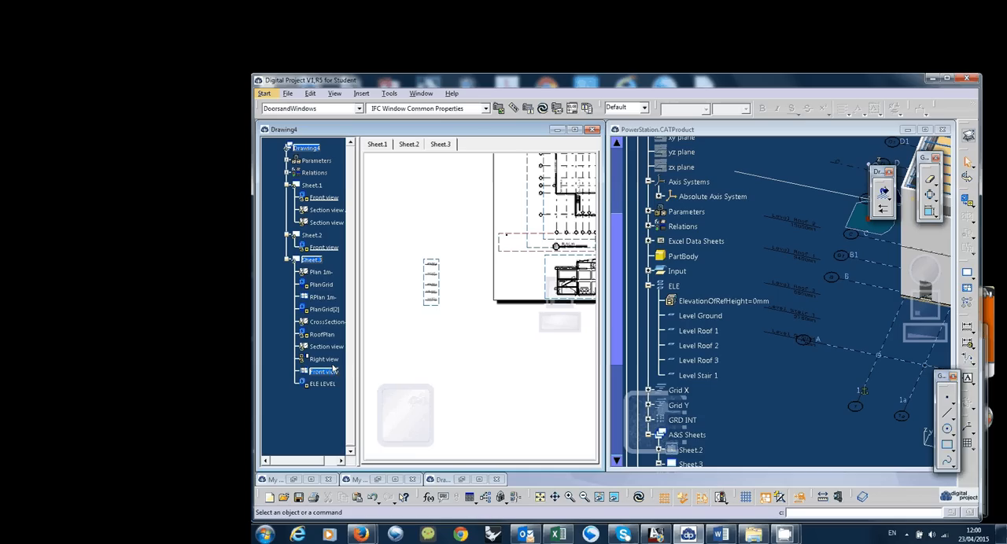
left_click(329, 386)
right_click(331, 389)
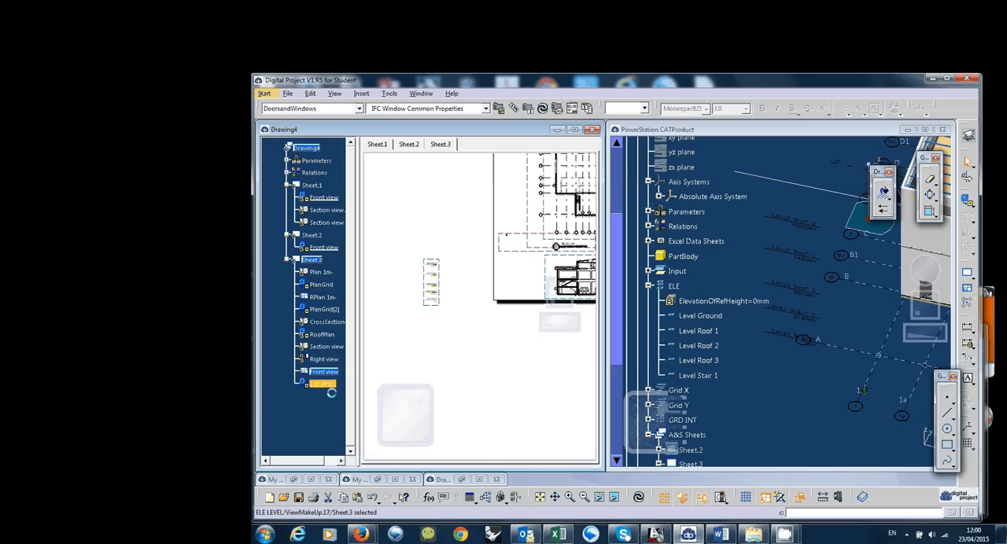
right_click(335, 384)
left_click(489, 314)
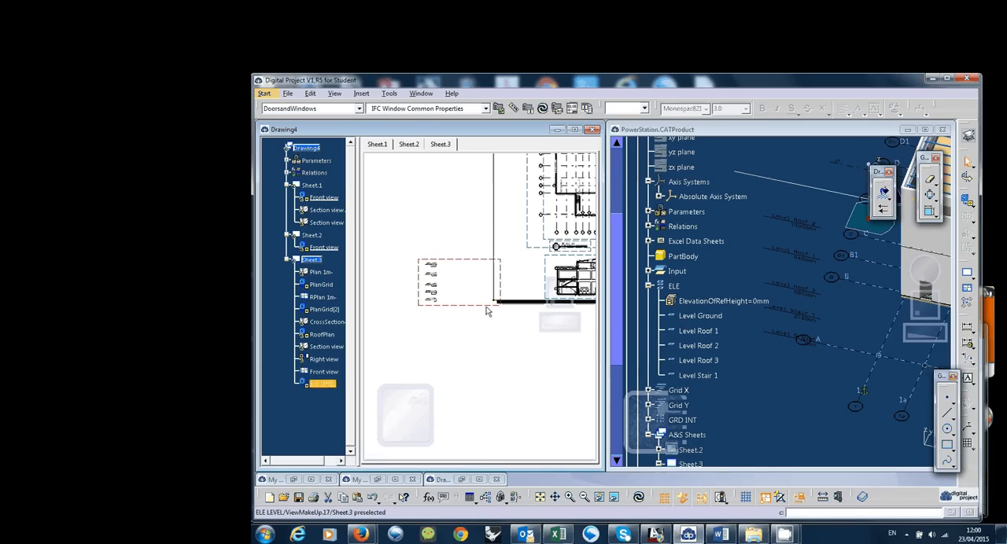
Superpose the ELE LEVEL view on the building section view directly below the P1 plan
right_click(486, 311)
mouse_move(519, 287)
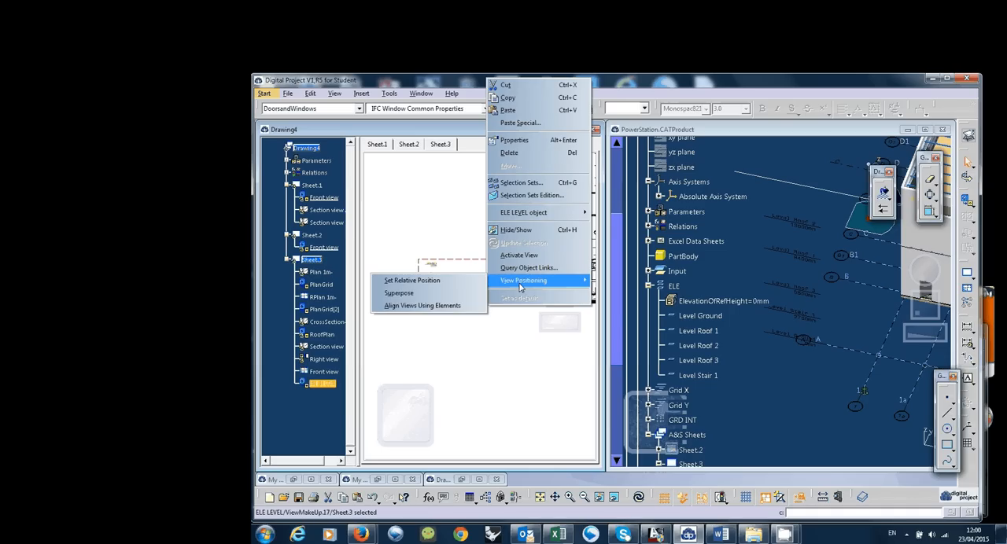
left_click(447, 294)
left_click(552, 268)
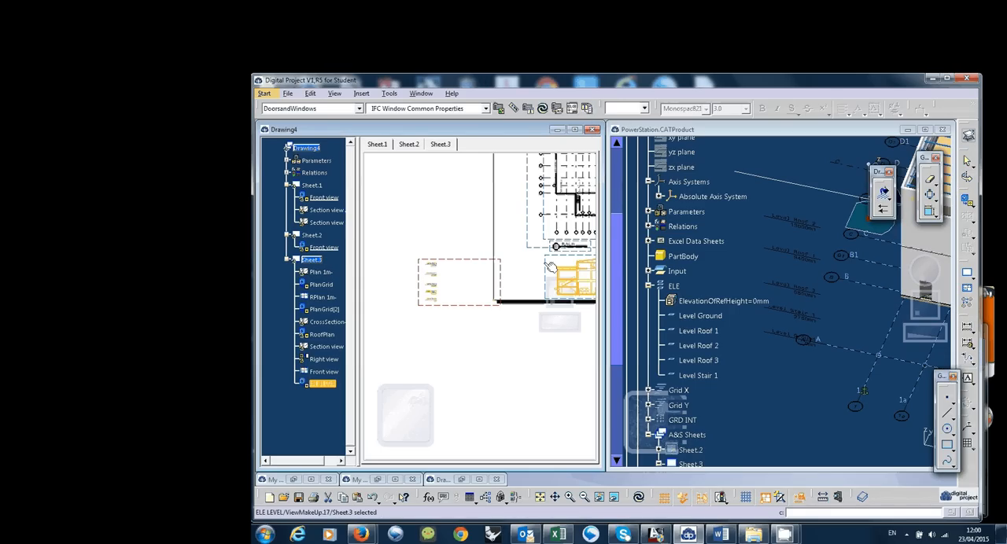
mouse_move(474, 319)
middle_mouse_down()
mouse_move(453, 317)
mouse_move(460, 381)
middle_mouse_up()
left_click(785, 535)
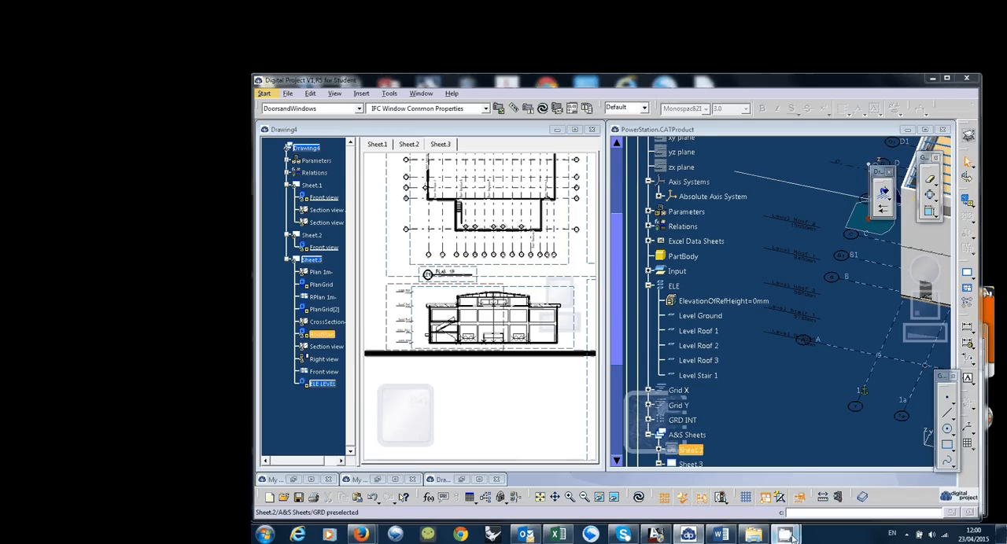